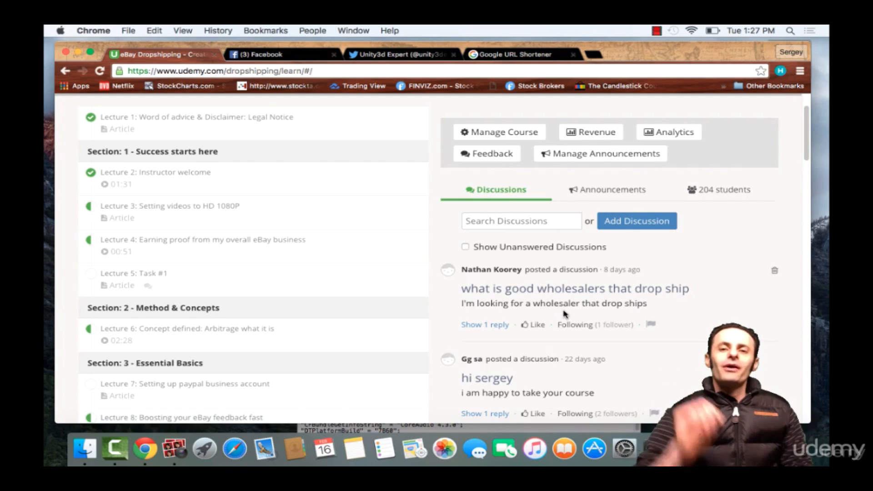
- Start a new course discussion titled "hi" and move on to its details text
click(639, 224)
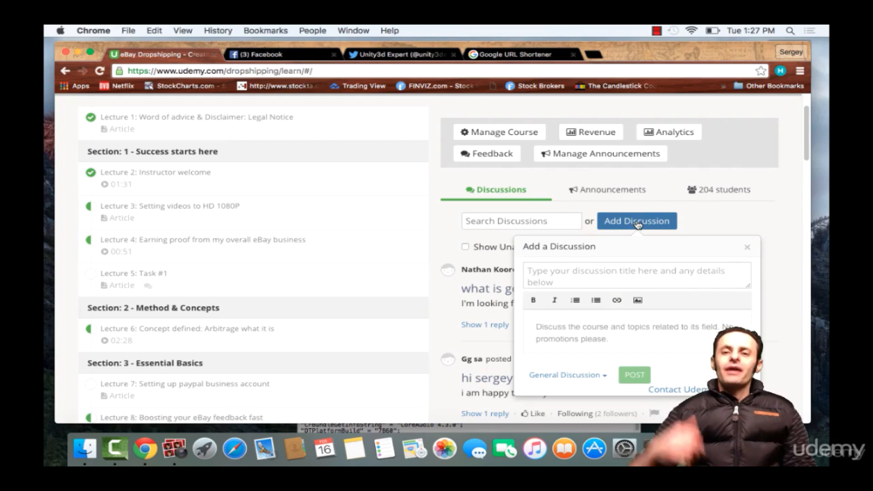
click(556, 278)
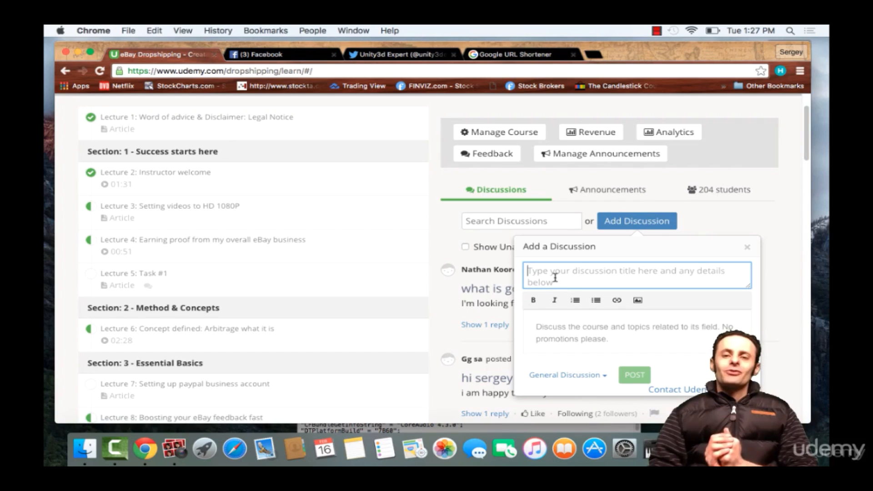
text(hi)
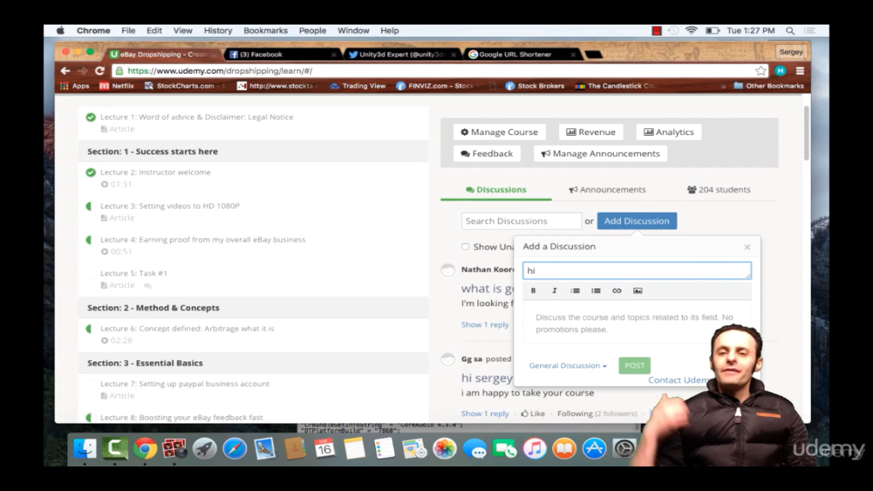
click(565, 319)
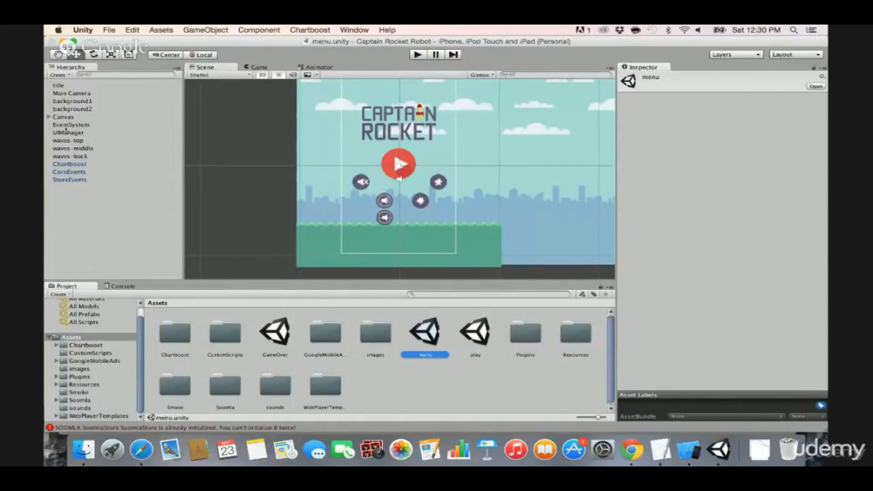
- Switch to Unity and examine the UIManager object's script settings, including the iTunes Connect app ID, leaderboard ID and Twitter message
click(67, 132)
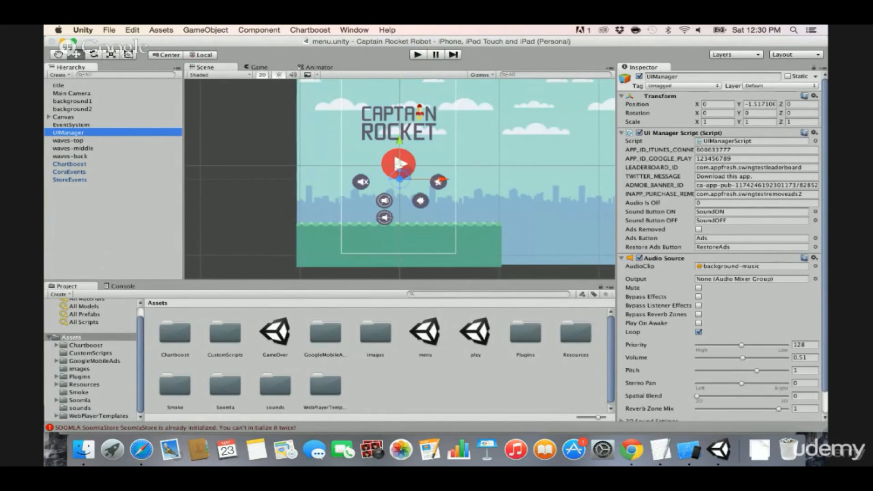
click(700, 149)
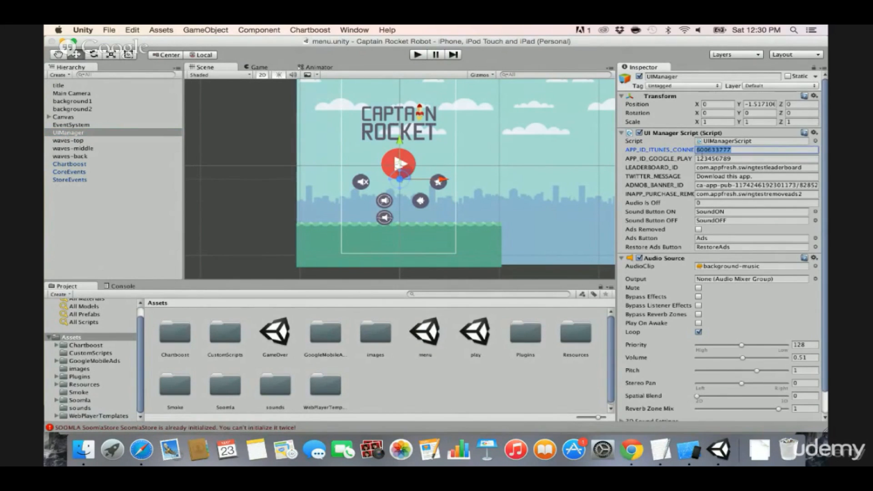
double_click(703, 167)
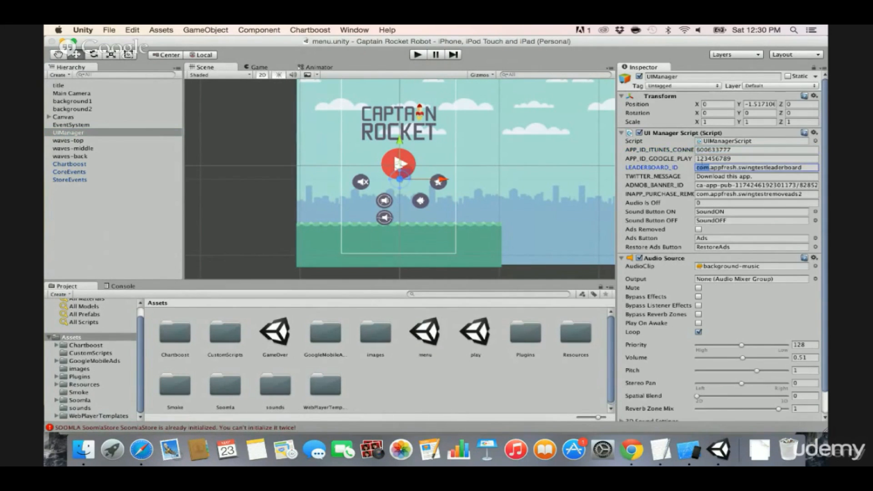
double_click(701, 177)
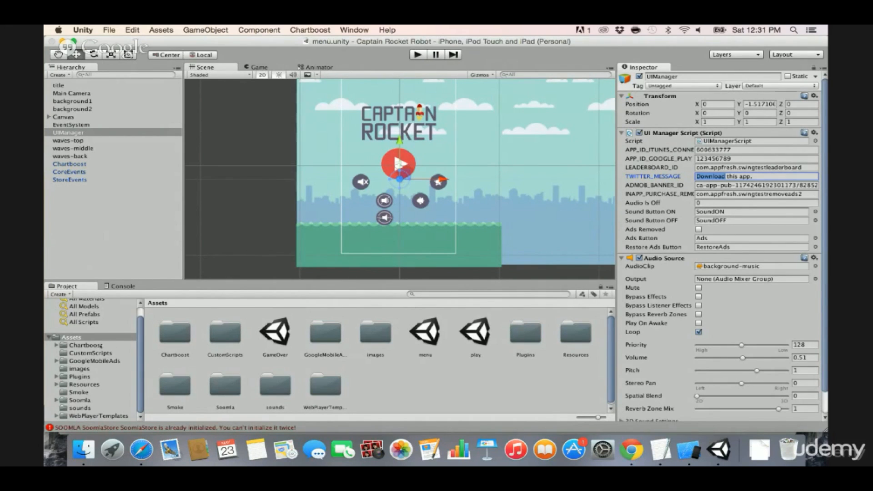
- Select the background image in the project's images folder and reveal it in Finder
click(89, 369)
click(183, 334)
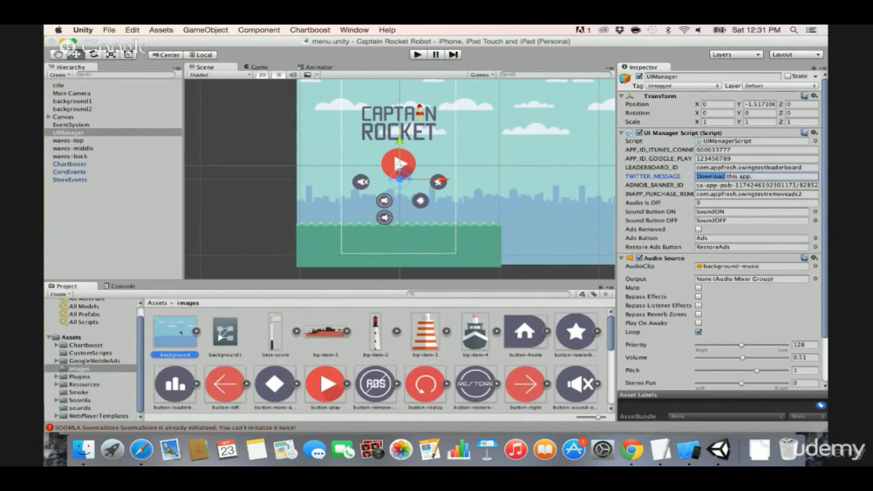
right_click(182, 333)
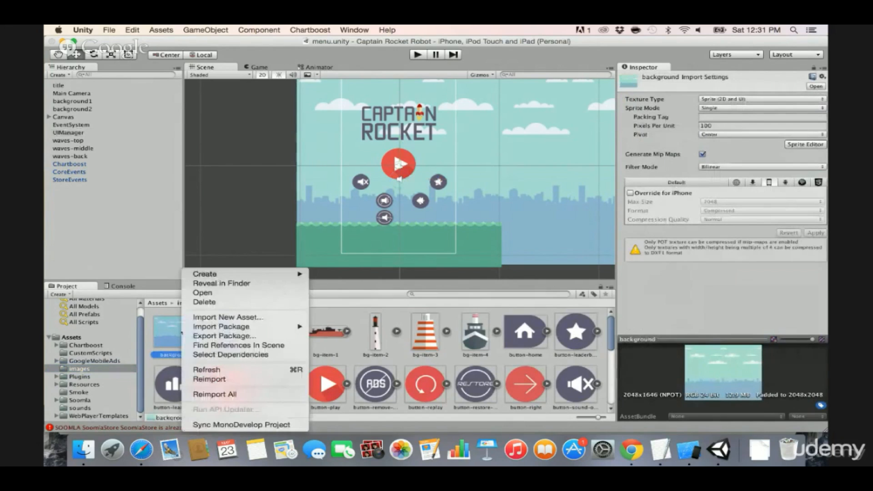
click(204, 285)
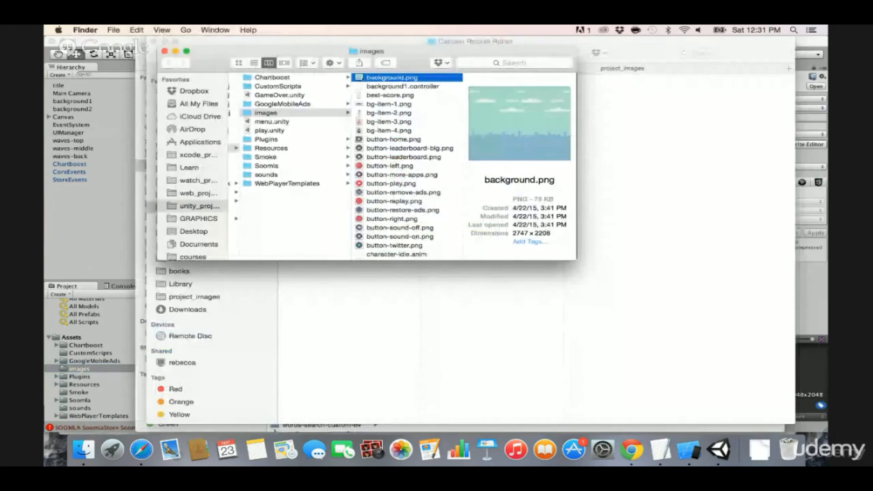
- Open background.png with Adobe Photoshop CC
right_click(362, 78)
mouse_move(400, 92)
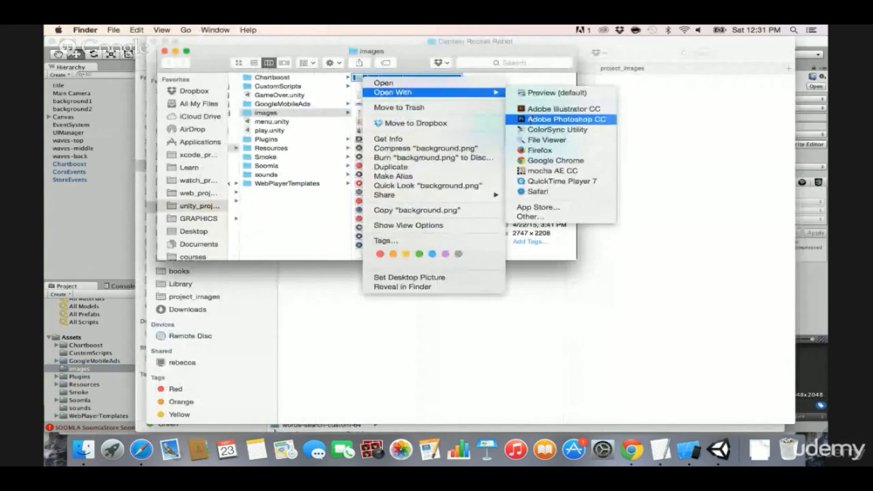
click(558, 119)
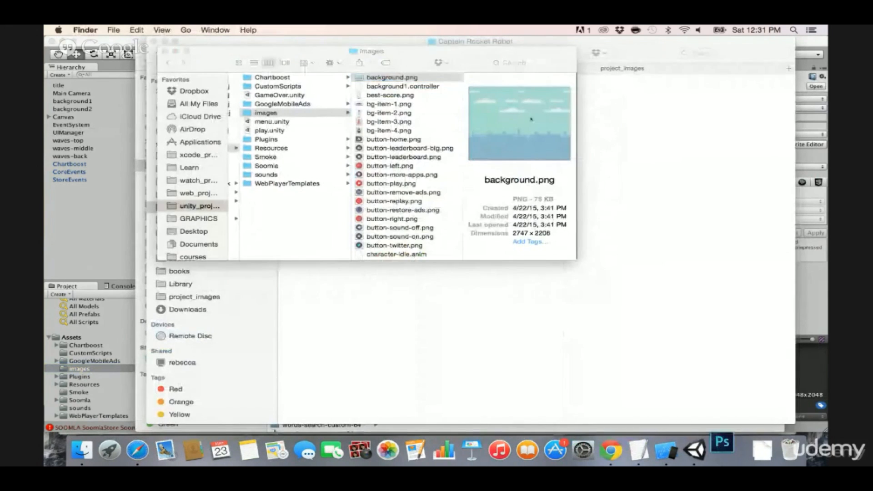
- Switch to Chrome and load gimp.org in a new tab
key(super+Tab)
key(super+Tab)
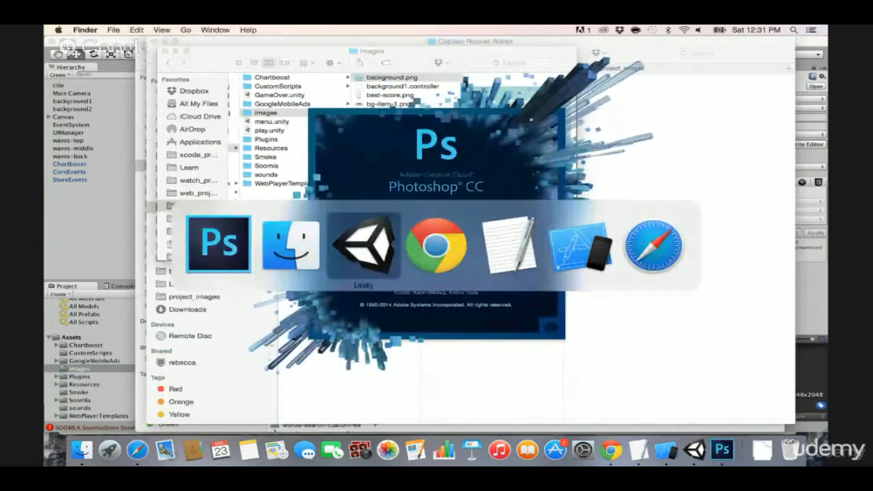
key(super+Tab)
key(super+t)
text(g)
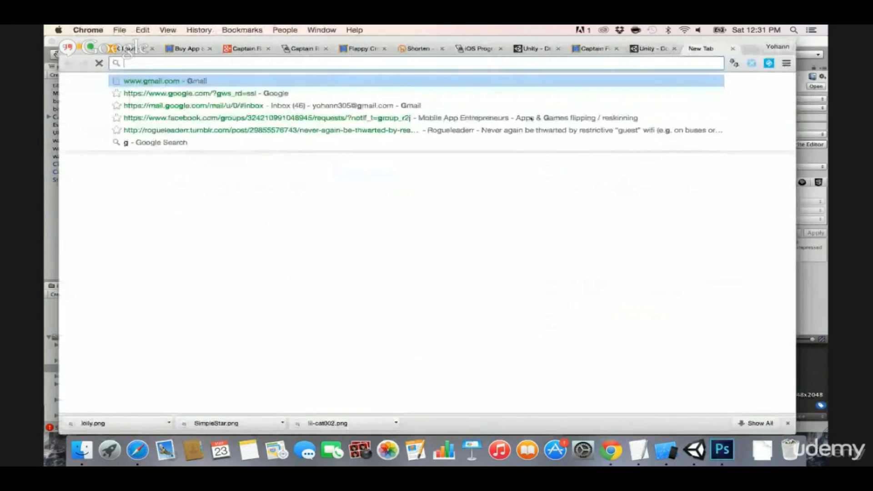
text(imp.org)
key(Return)
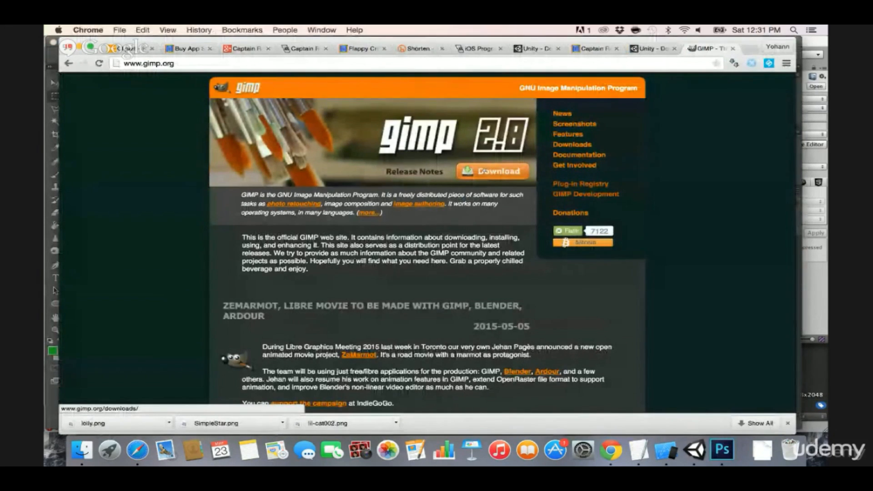
- Load sumopaint.com in another new tab and look over the online image editor's home page
key(super+t)
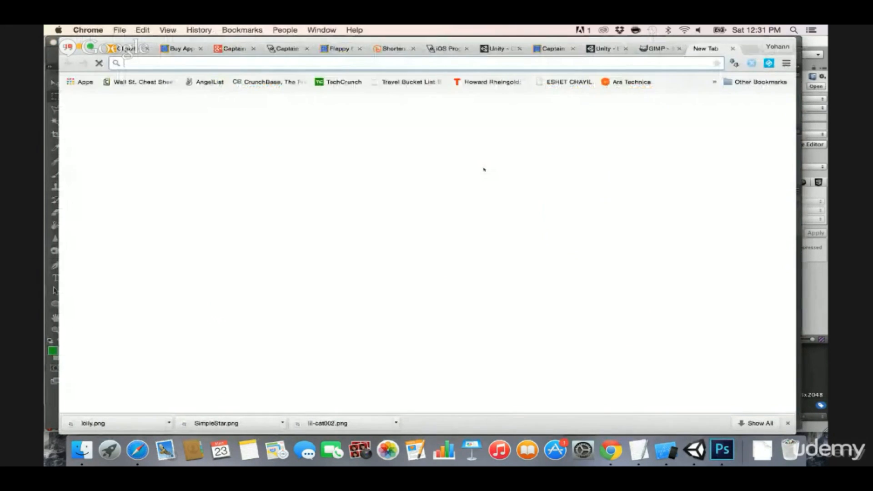
text(sumopaint.com)
key(Return)
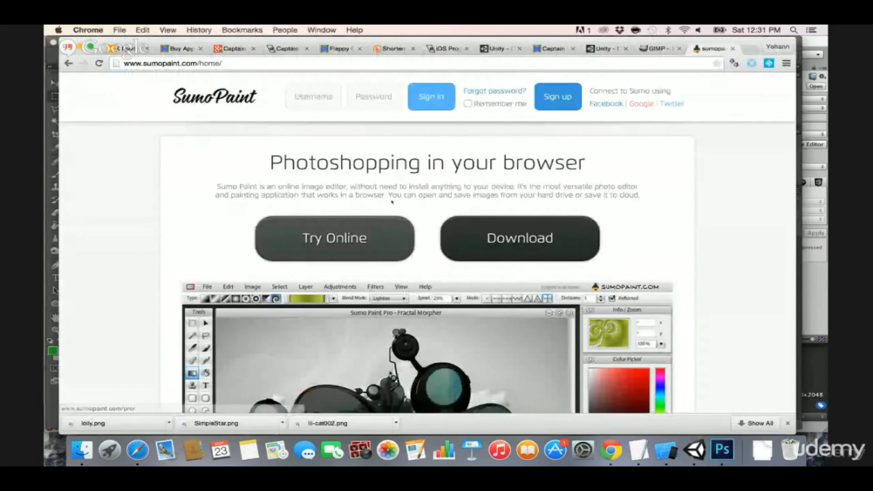
scroll(349, 281, down, 5)
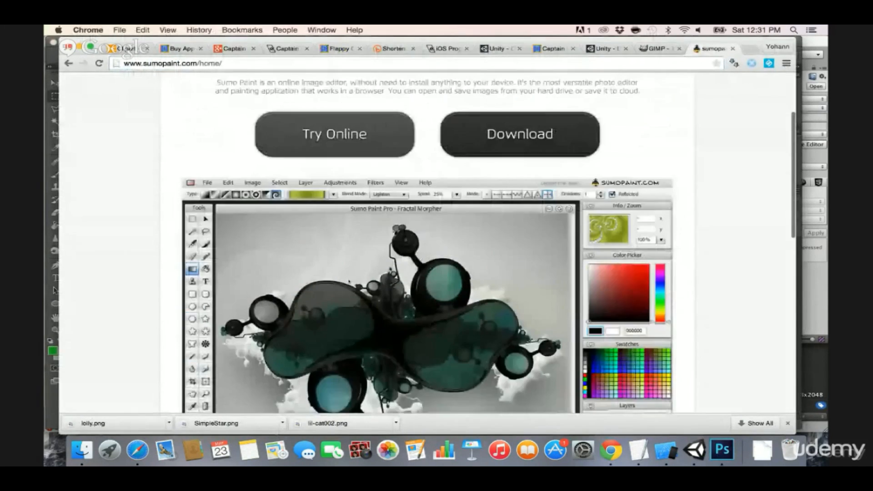
scroll(349, 281, down, 1)
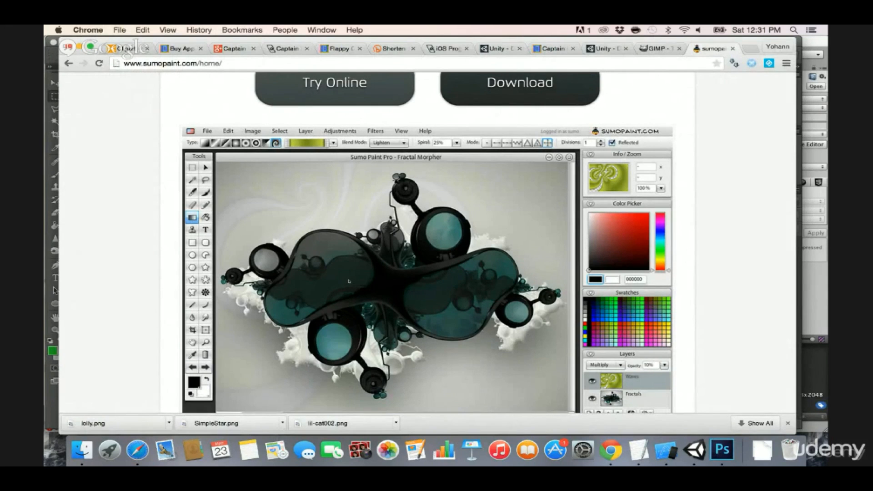
- Close the Sumo Paint, GIMP and last Unity tabs
click(733, 49)
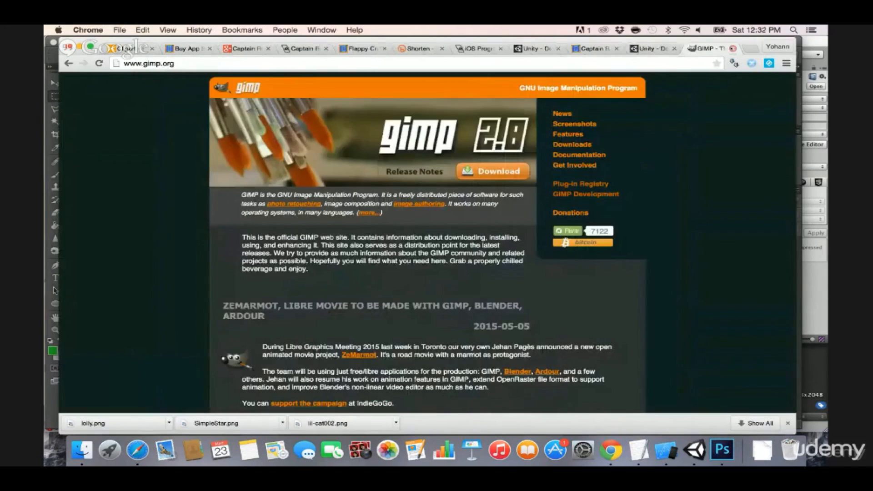
click(733, 48)
click(733, 48)
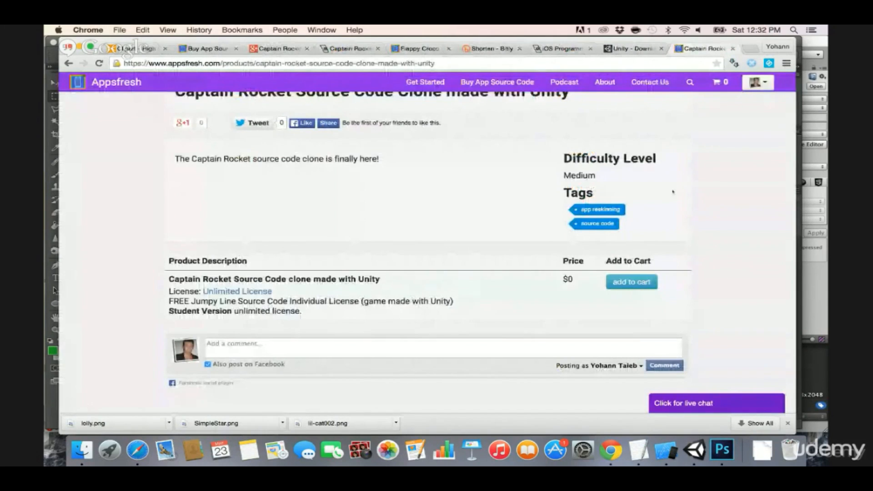
- View the Captain Rocket product page, then the Flappy Croco 10 Background Images Pack 1 page
key(super+Tab)
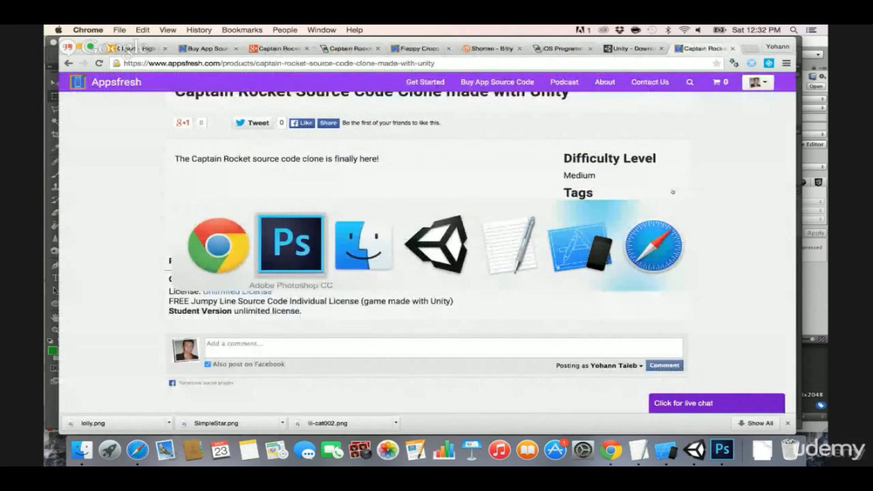
key(super+Tab)
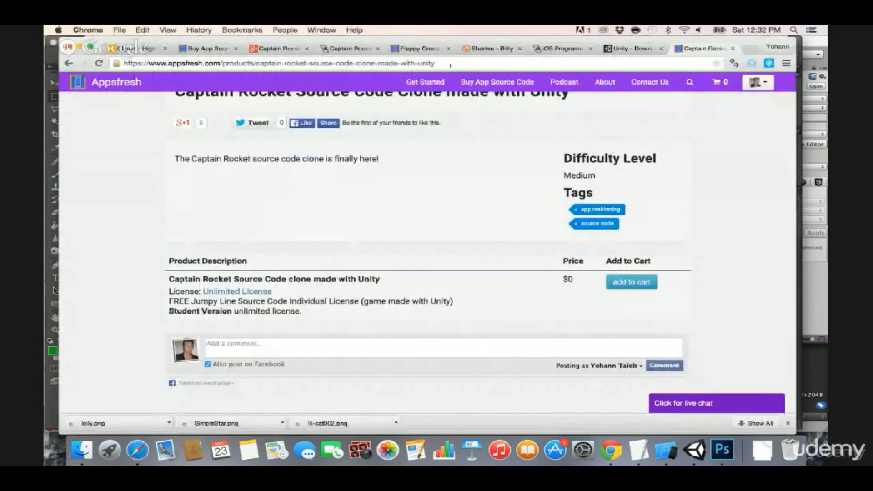
scroll(455, 122, up, 5)
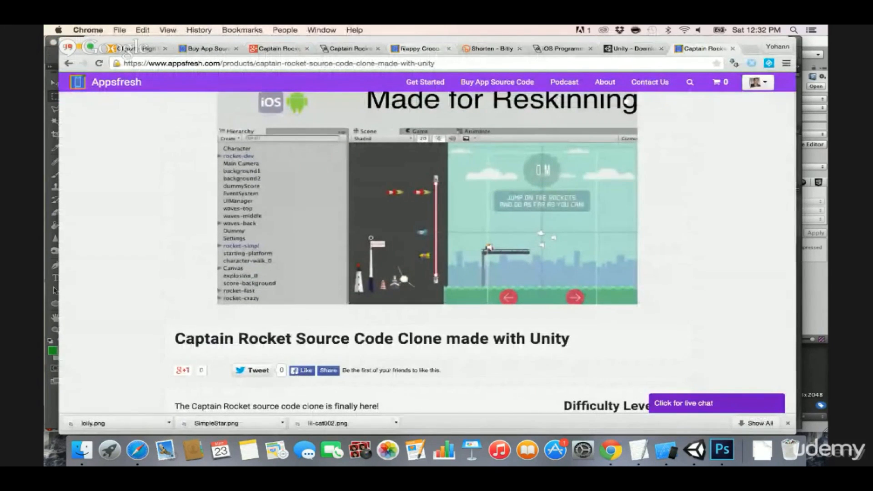
click(421, 49)
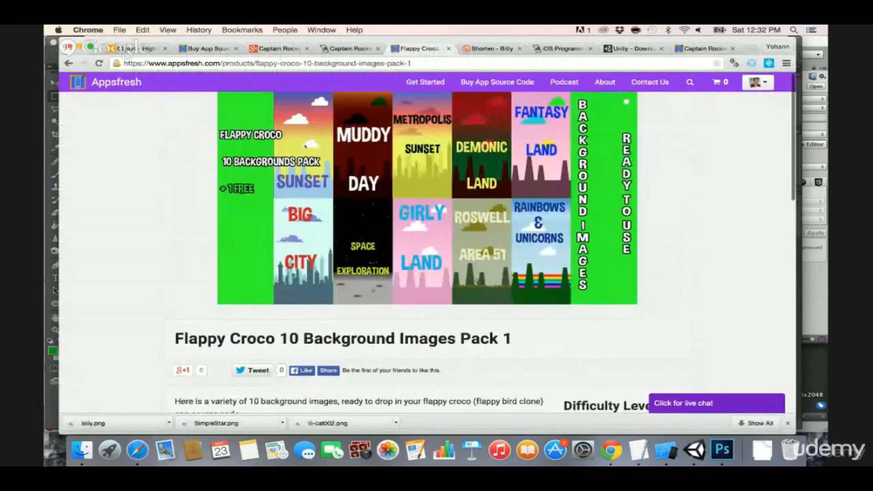
scroll(428, 246, down, 2)
scroll(428, 245, up, 2)
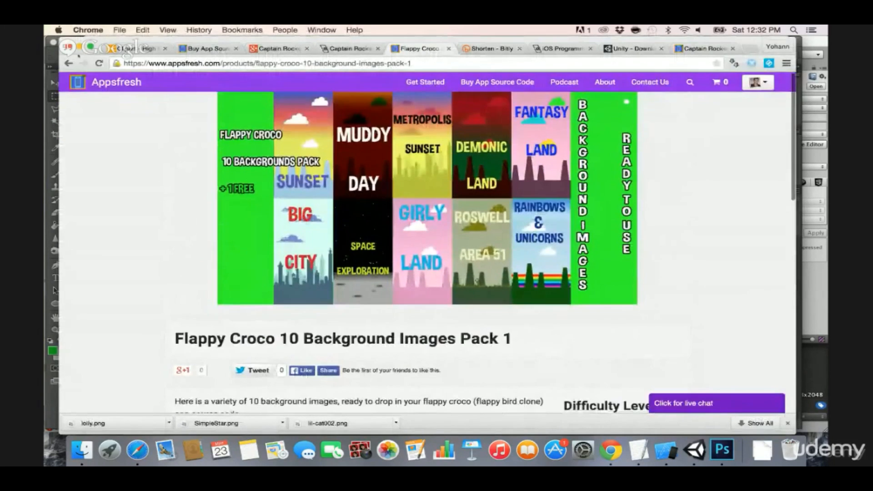
- Go back to browse the Graphic Packs listing and reopen the Flappy Croco 10 Background Images Pack 1 page
click(68, 63)
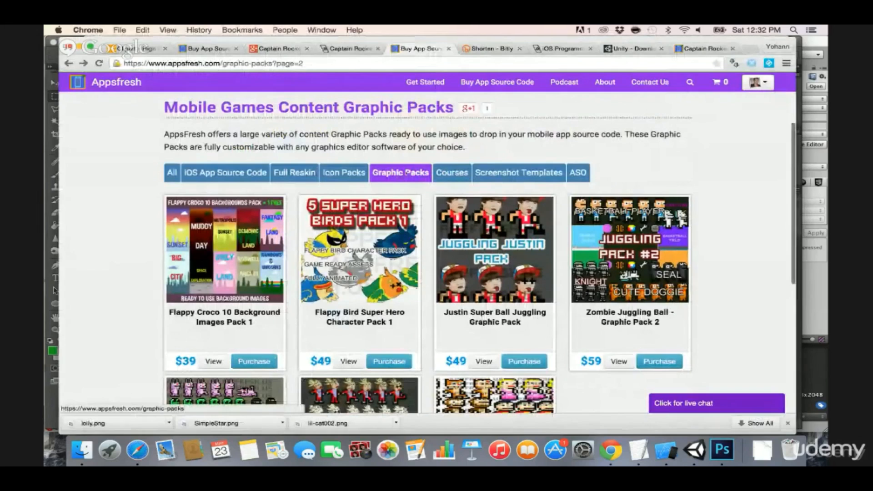
scroll(400, 205, down, 5)
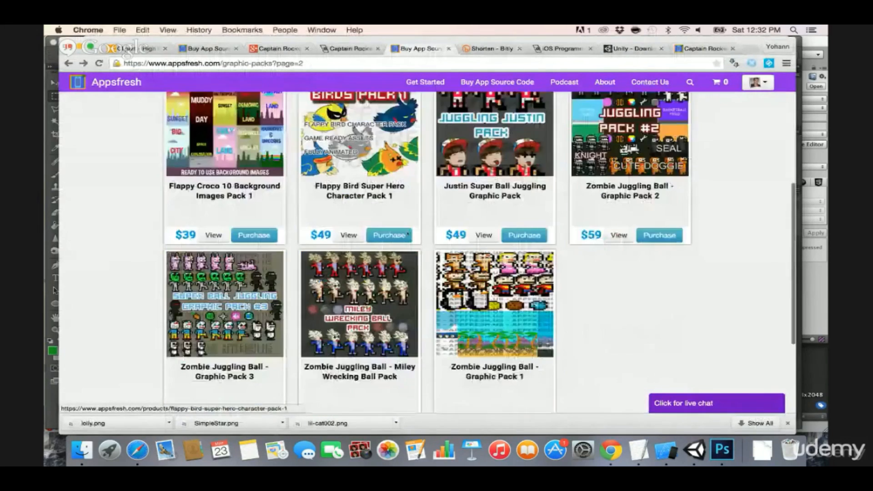
scroll(364, 255, up, 3)
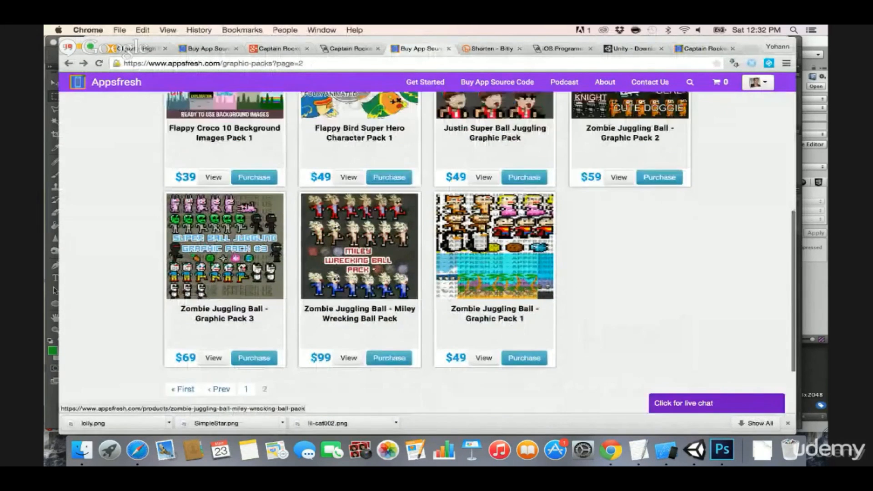
scroll(216, 302, up, 2)
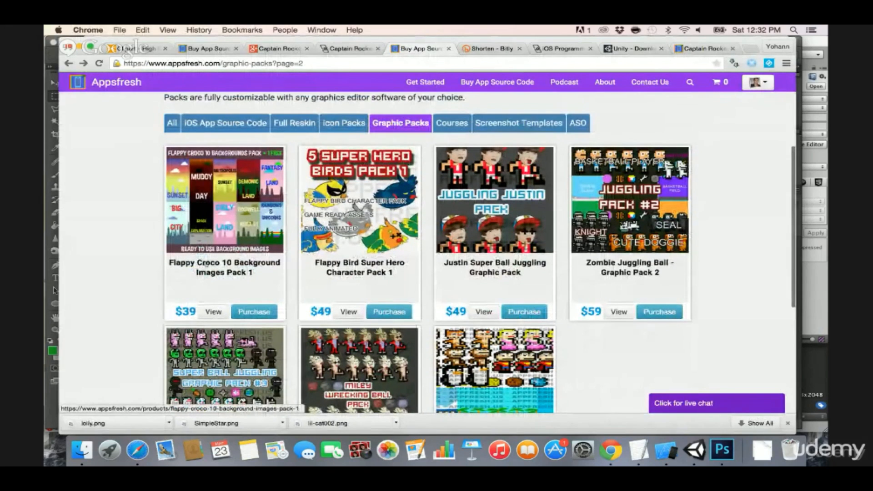
click(216, 295)
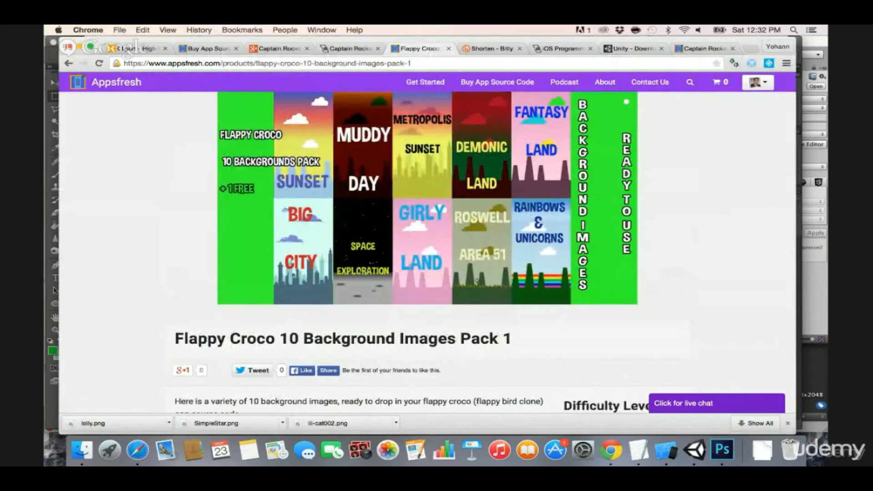
- Switch to Finder, close the images window and bring forward the window showing bg.png in the moon folder
key(super+Tab)
key(super+Tab)
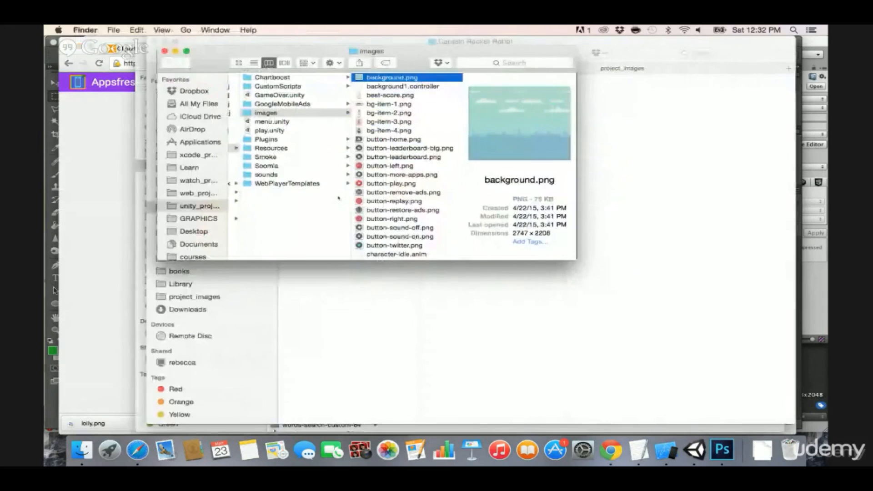
key(super+w)
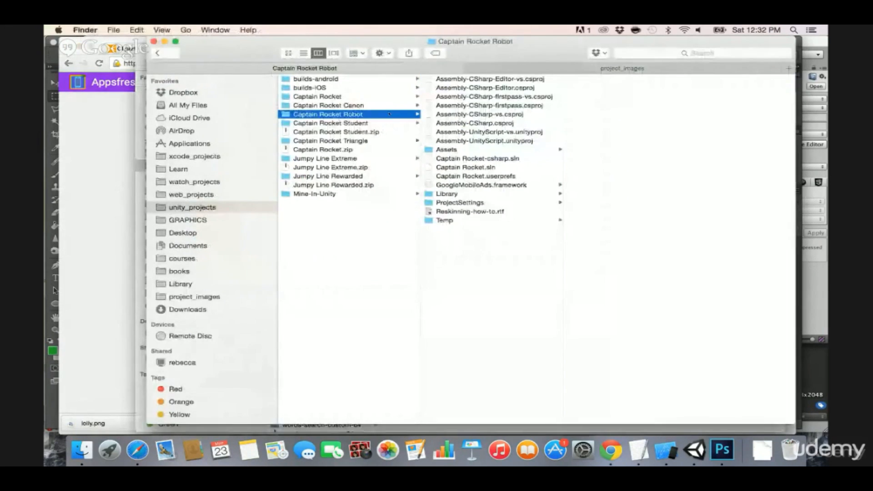
key(super+grave)
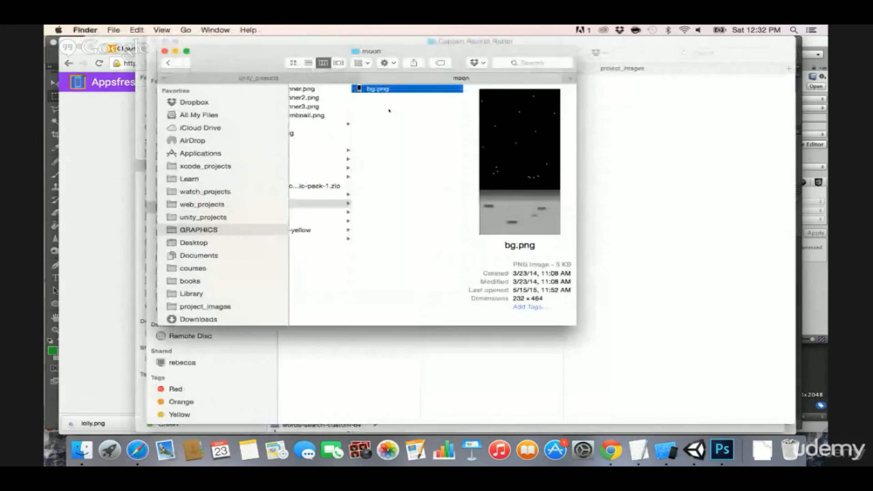
- Open bg.png from the moon folder in Adobe Photoshop CC
right_click(373, 89)
mouse_move(409, 104)
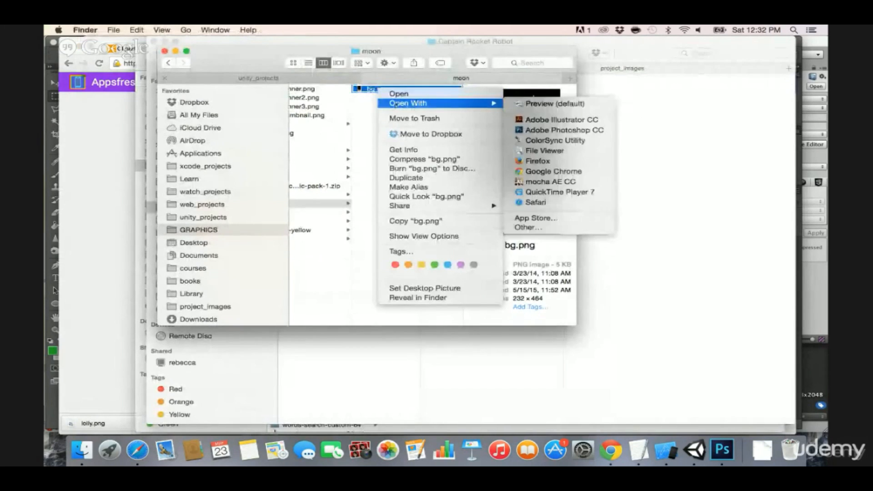
click(534, 131)
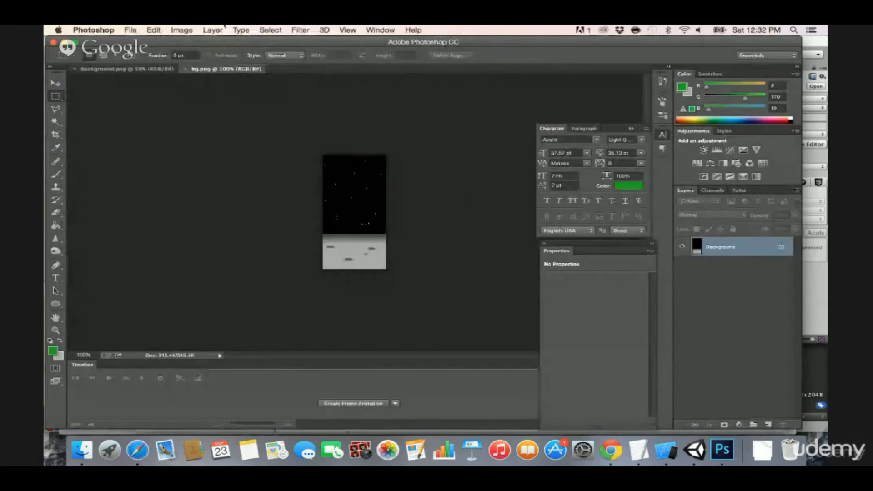
- Copy the entire bg.png moon image and paste it into background.png as a new layer
click(271, 29)
click(264, 42)
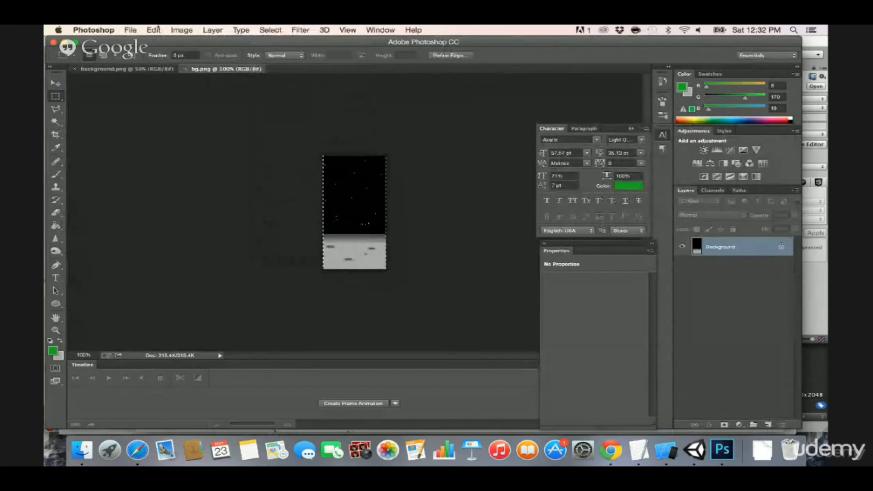
click(154, 29)
click(157, 100)
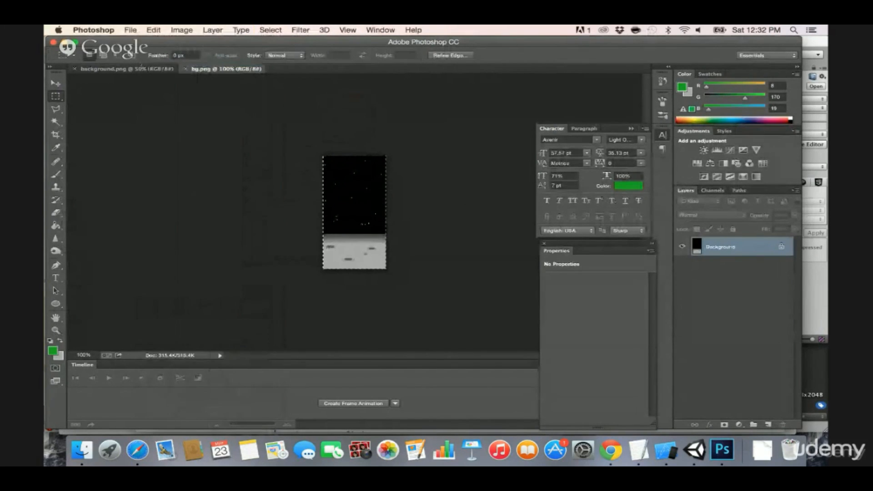
click(141, 68)
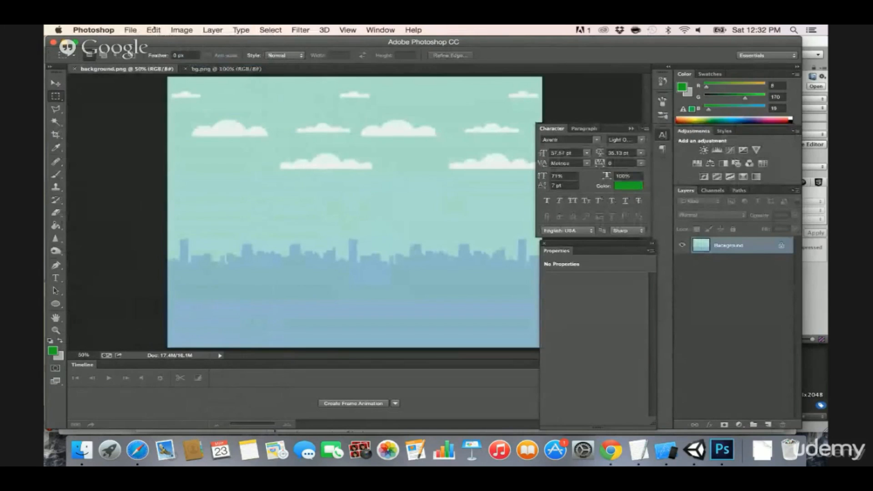
click(154, 29)
click(164, 117)
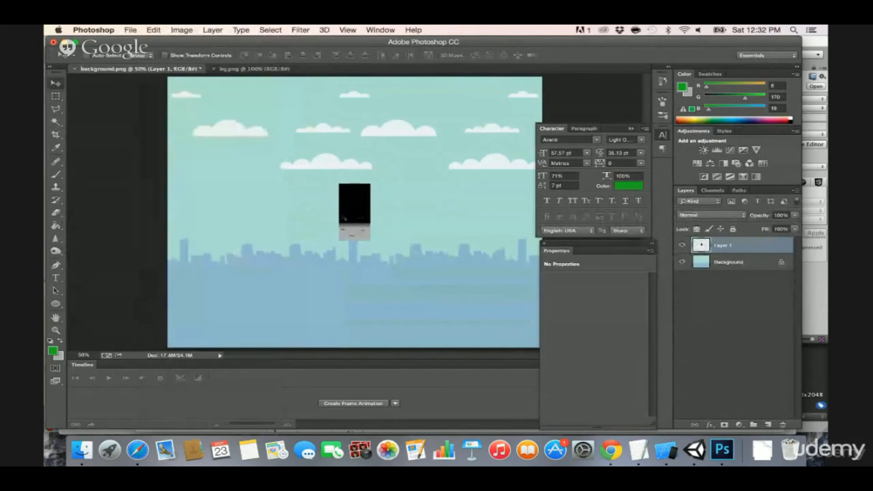
- Move the pasted moon image to the canvas's upper-left corner and scale it up to the full canvas height
drag(348, 217, 178, 108)
key(super+t)
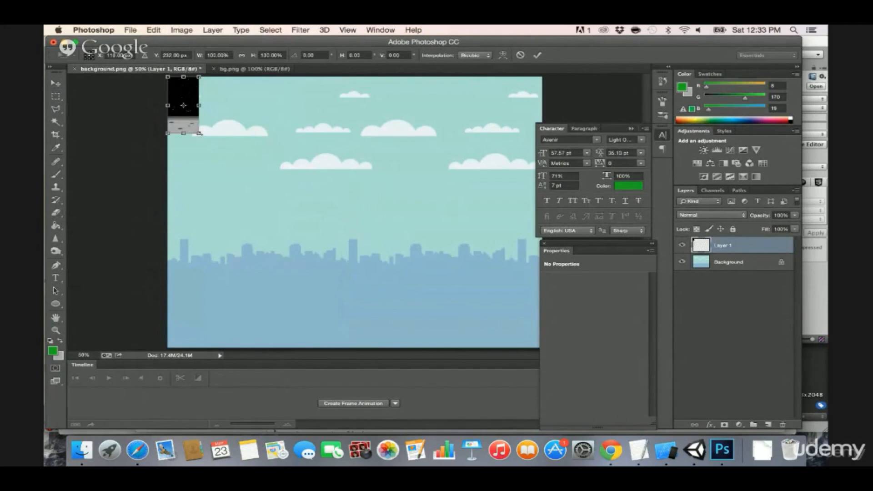
drag(201, 134, 379, 321)
key(Return)
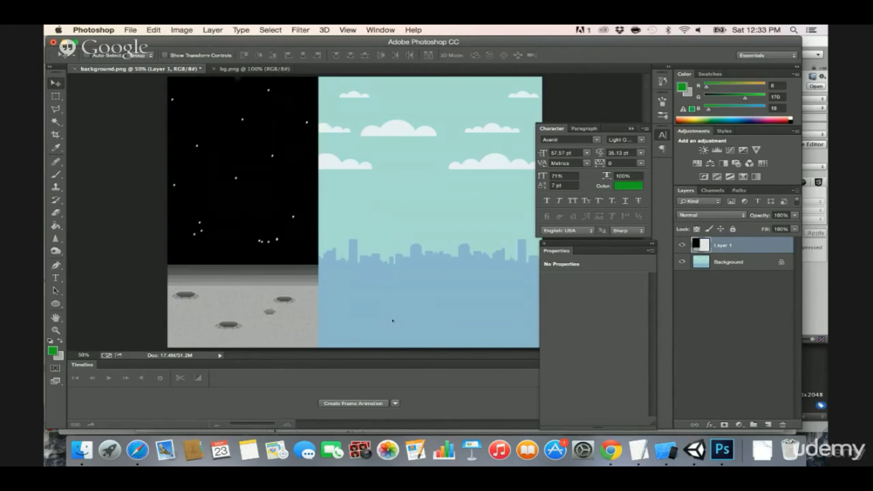
- Duplicate the moon layer twice and line the copies up side by side until they cover the canvas width
key(super+j)
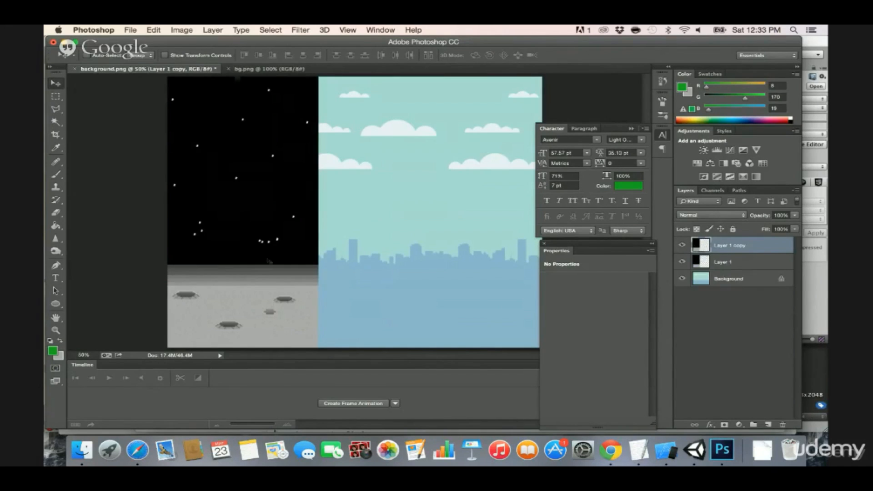
drag(224, 226, 365, 227)
drag(736, 254, 768, 424)
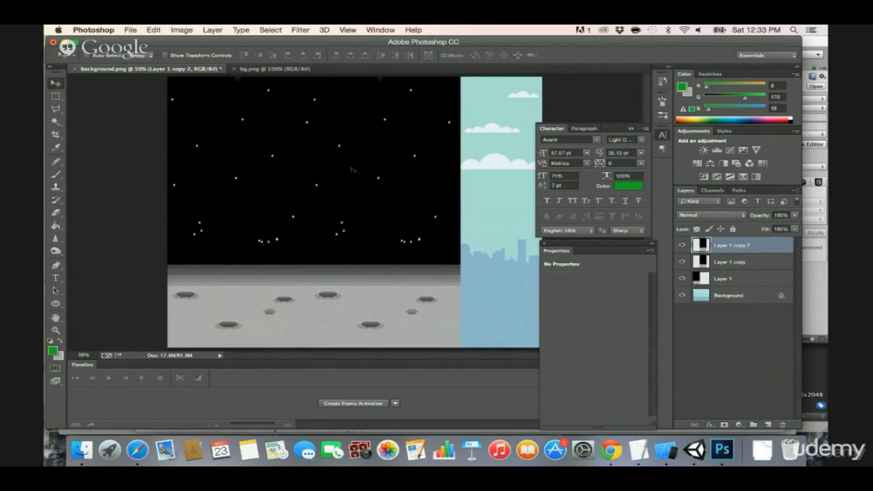
drag(369, 167, 500, 170)
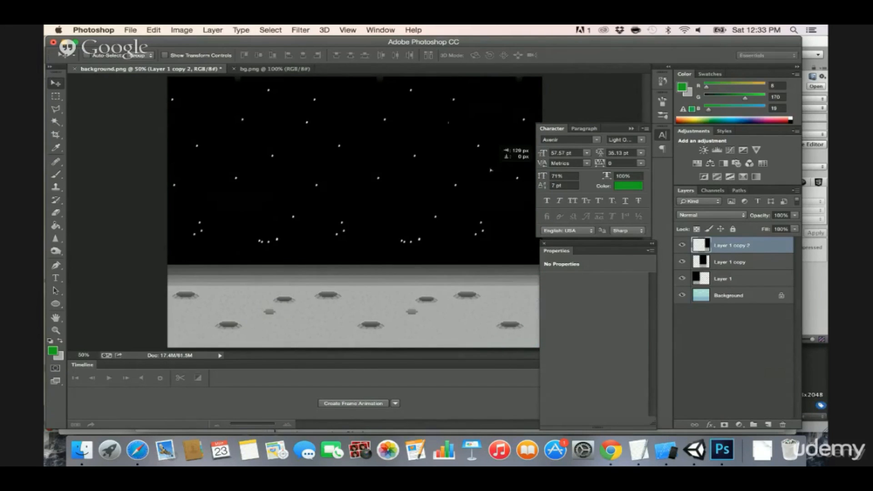
- Unlock the Background layer and merge it with the three moon layers into one layer
click(781, 296)
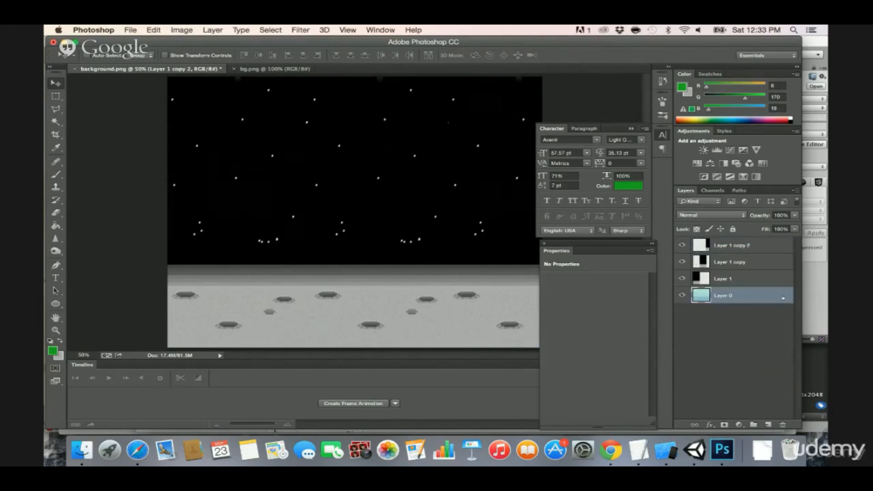
shift+click(750, 253)
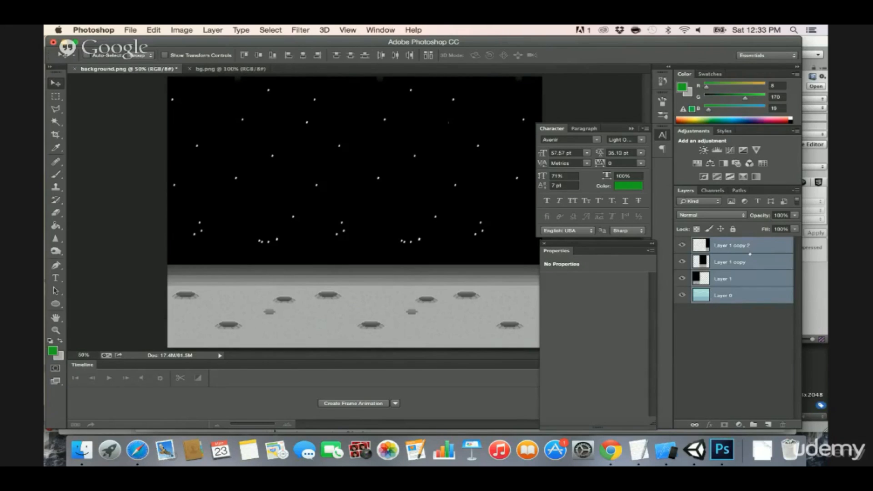
key(super+e)
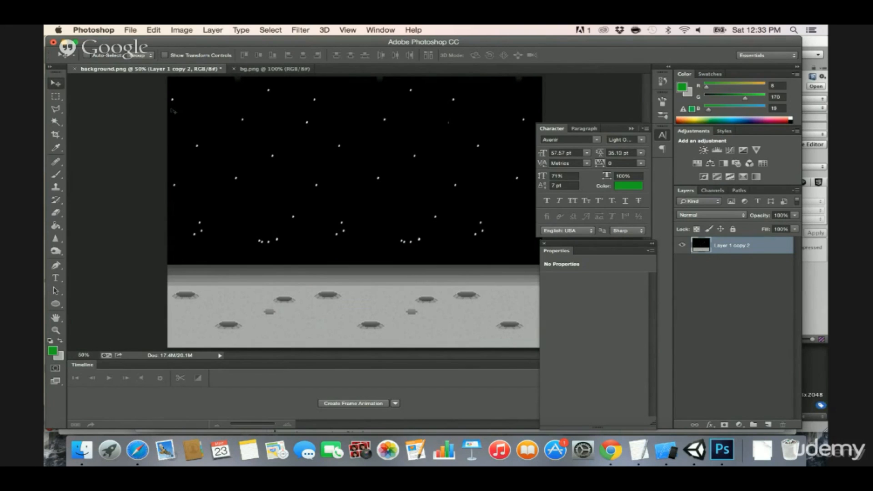
- Export the image for web as PNG-24, replacing background.png in the Captain Rocket Robot project's Assets/images folder
click(131, 30)
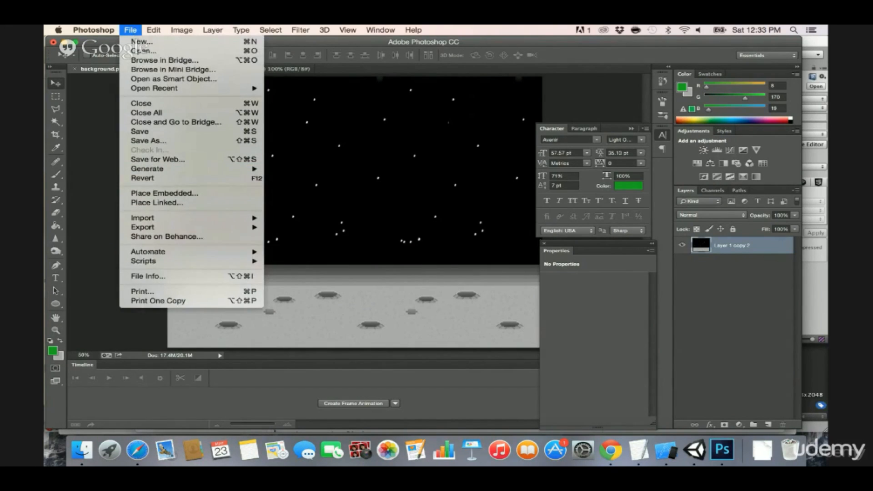
click(147, 159)
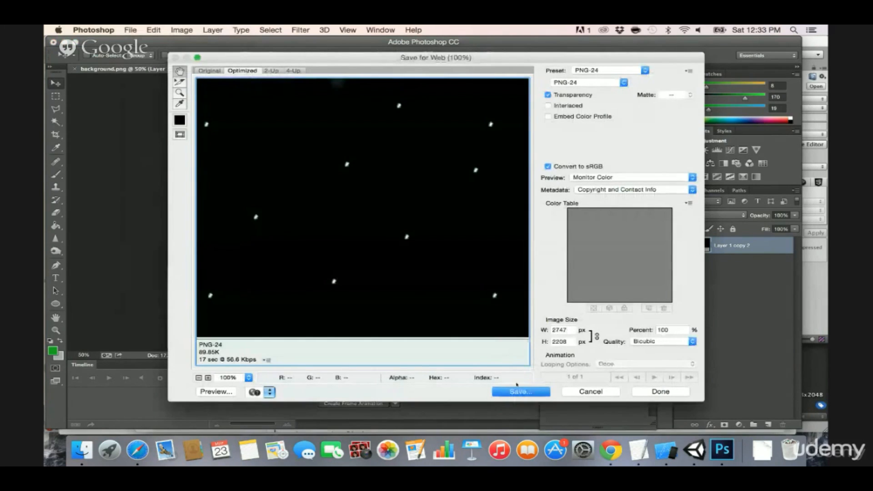
click(514, 392)
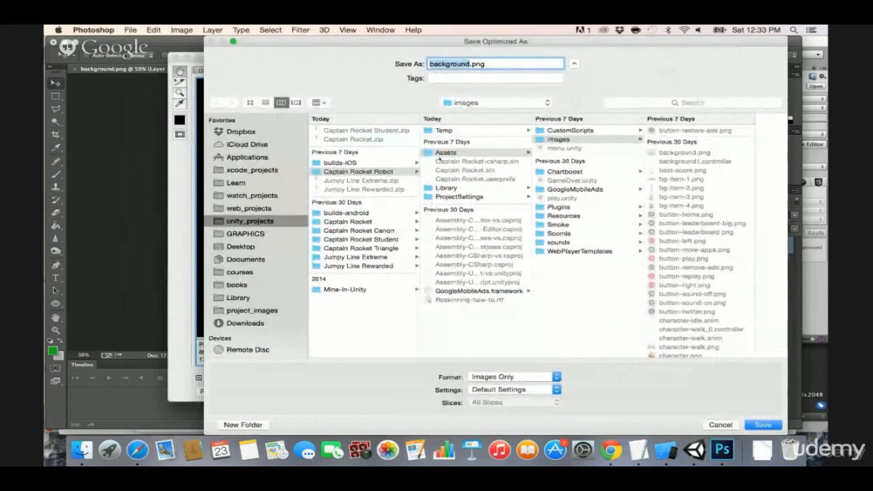
click(693, 156)
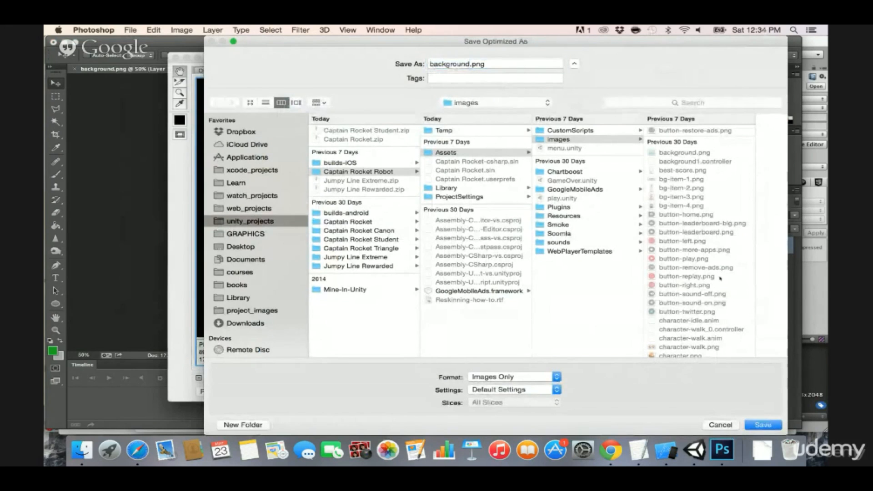
click(755, 424)
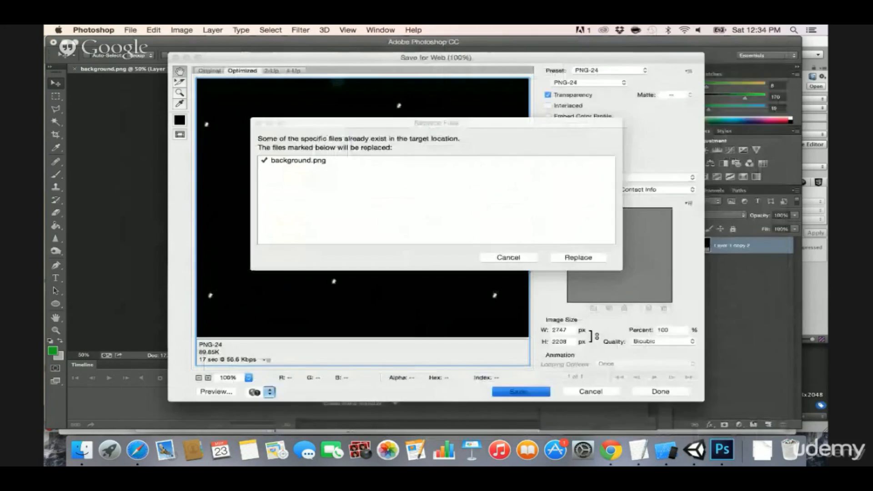
click(560, 258)
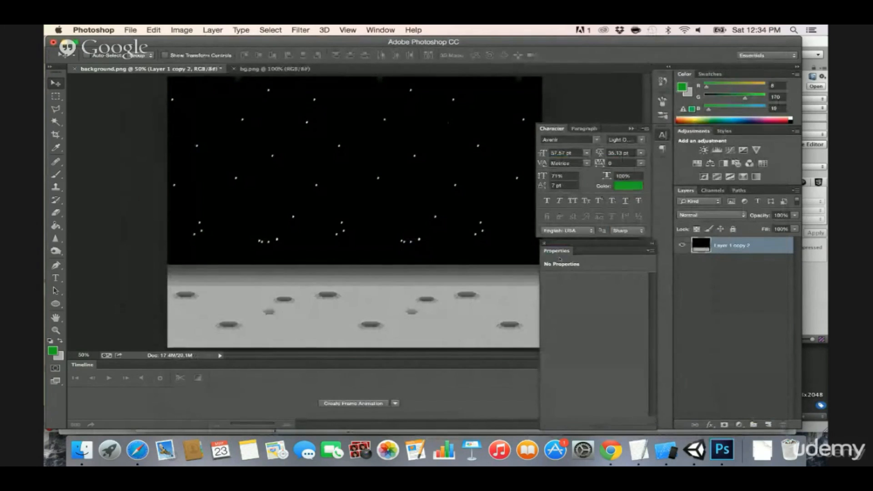
- Switch to Unity, find the waves-back image among the project's image assets and reveal it in Finder
key(super+Tab)
key(super+Tab)
key(super+Tab)
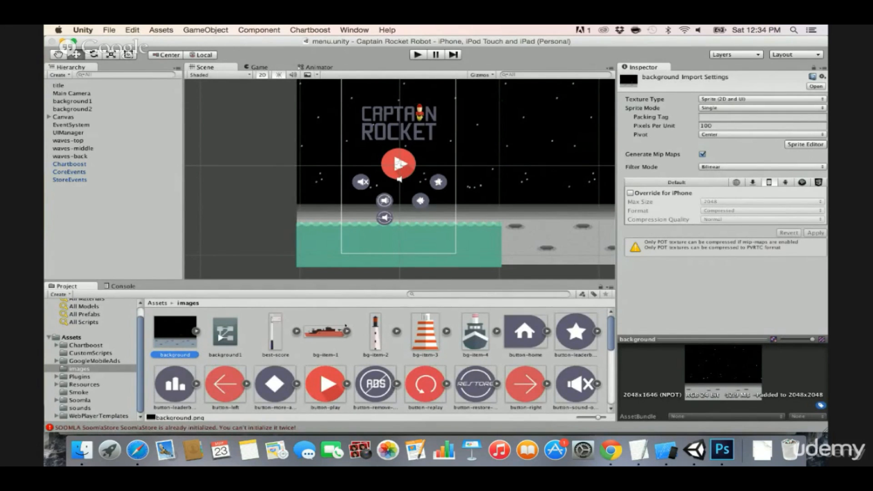
scroll(341, 345, down, 10)
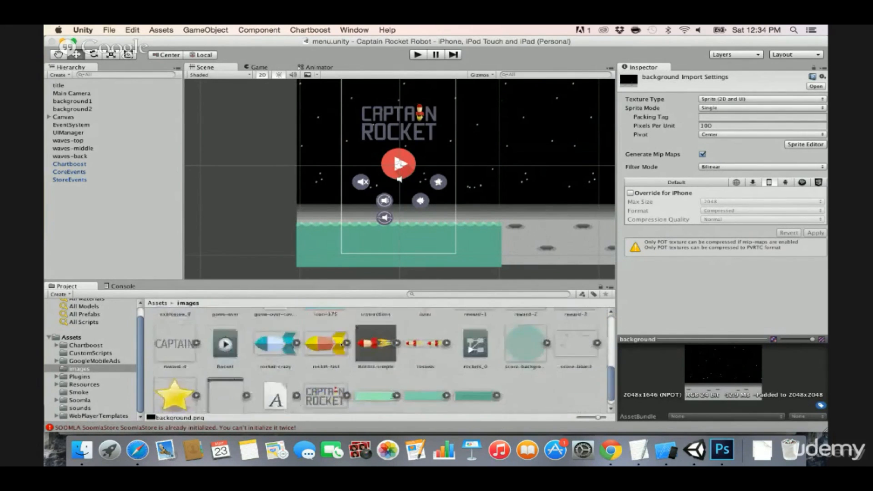
click(380, 383)
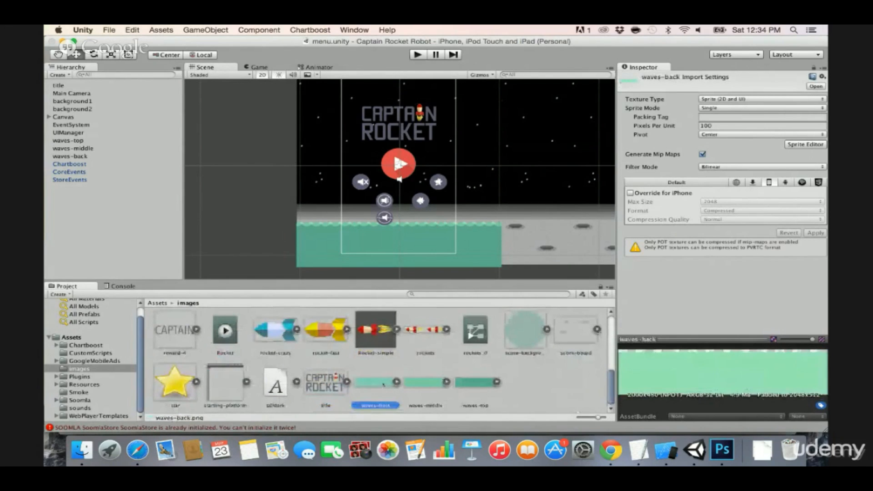
right_click(384, 385)
click(405, 284)
scroll(366, 211, down, 2)
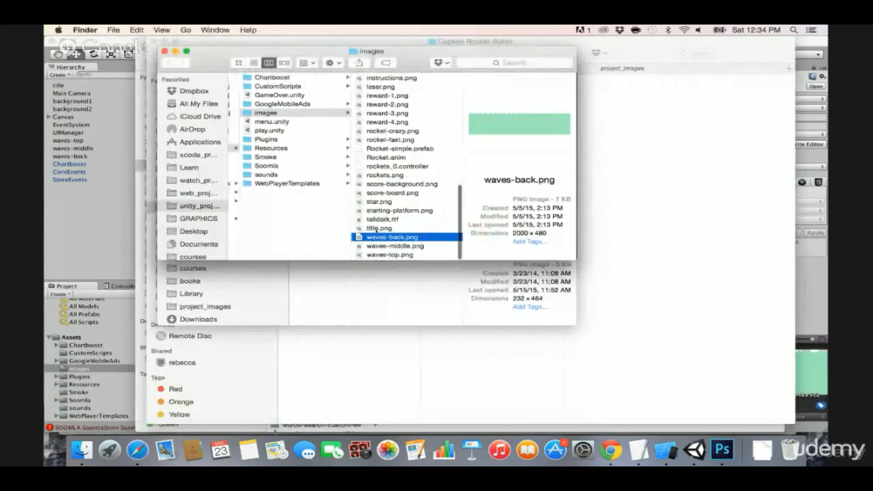
- Open waves-back.png, waves-middle.png and waves-top.png together in Adobe Photoshop CC
shift+click(394, 256)
right_click(394, 257)
mouse_move(428, 221)
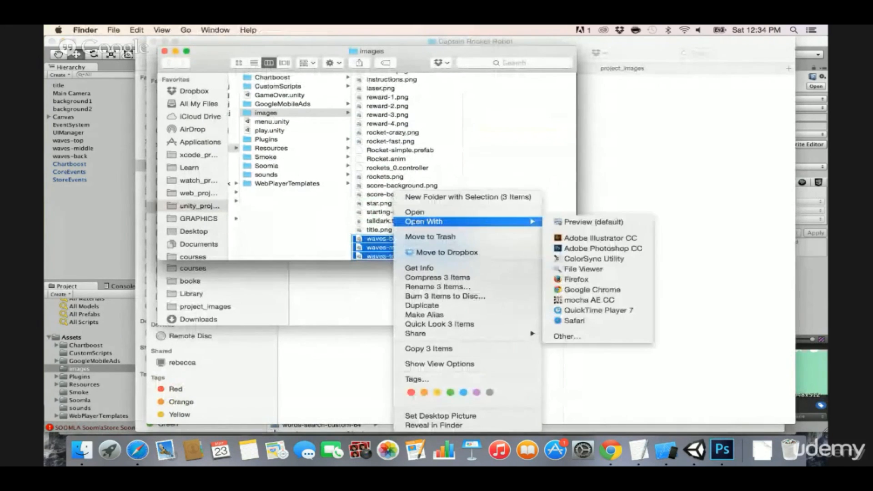
click(593, 249)
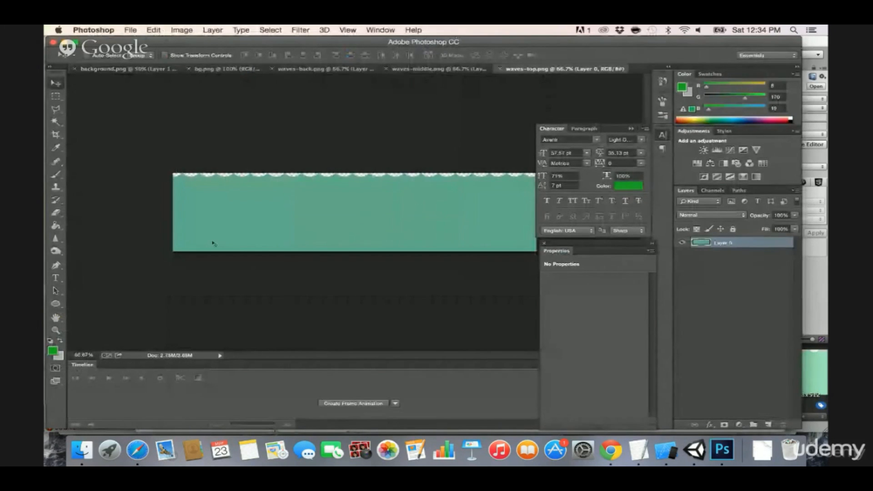
- Set the foreground color to dark red 860202
click(54, 350)
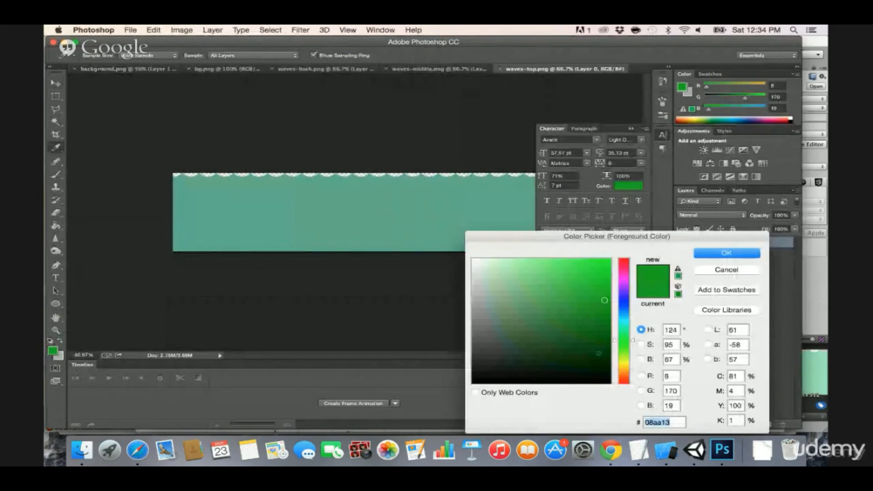
drag(623, 271, 623, 259)
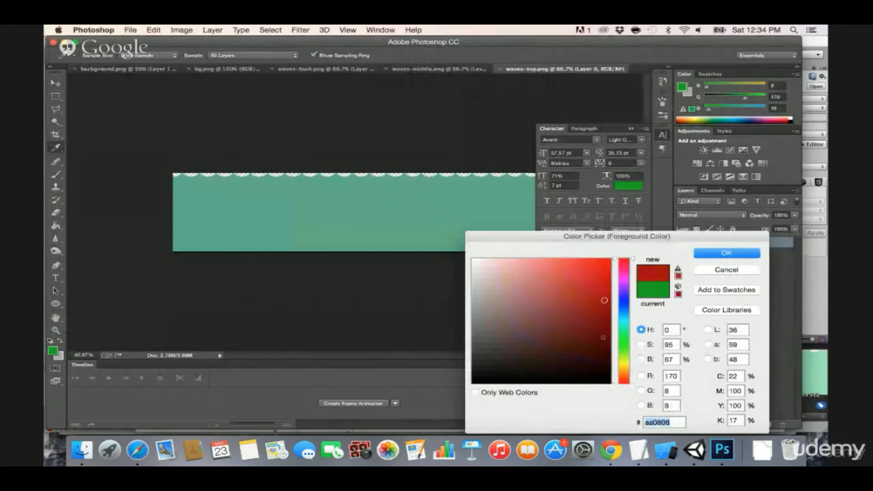
click(605, 334)
mouse_move(605, 334)
mouse_down()
mouse_move(610, 307)
mouse_move(609, 318)
mouse_up()
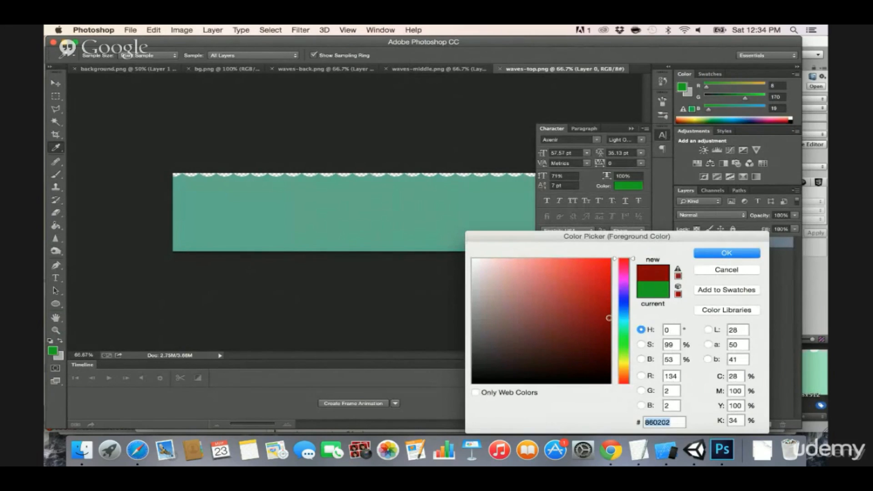
key(Return)
key(v)
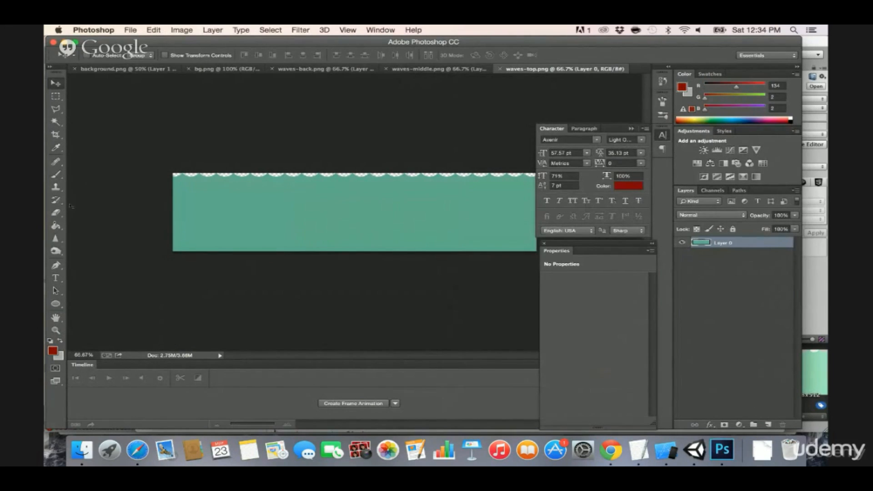
- Fill the waves in waves-top.png with the dark red using the Paint Bucket, save the file and close it
click(56, 225)
click(247, 219)
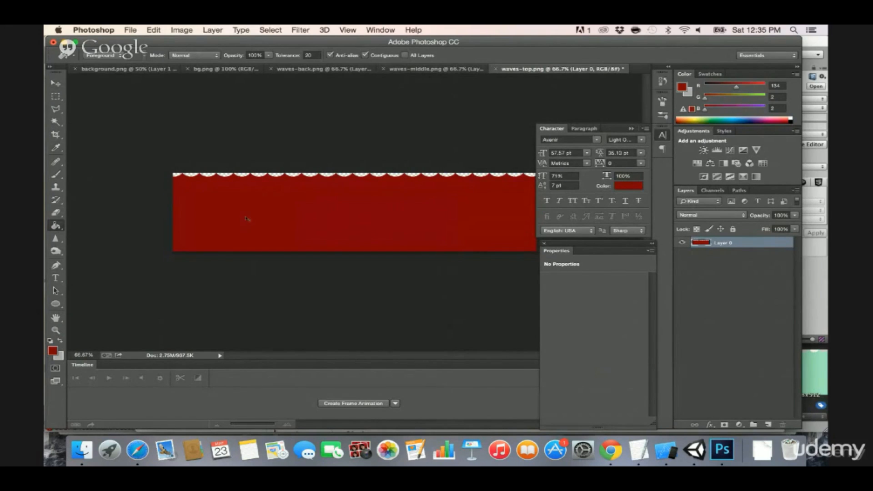
key(super+s)
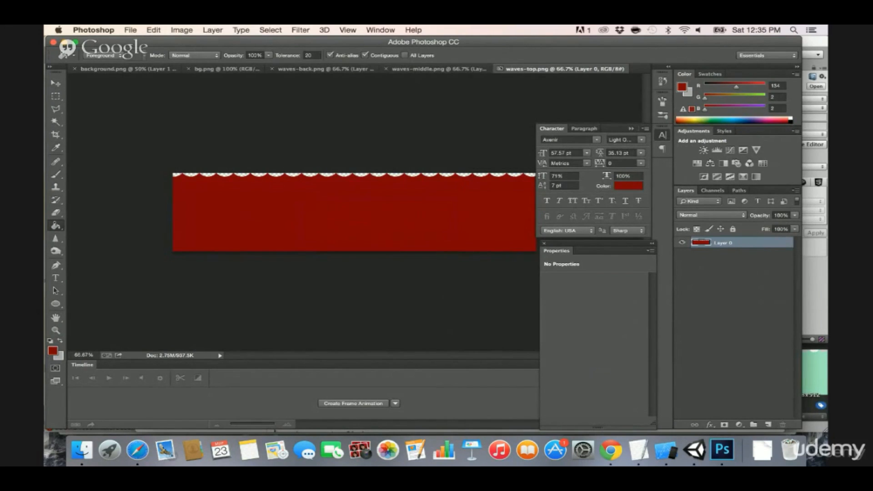
click(500, 69)
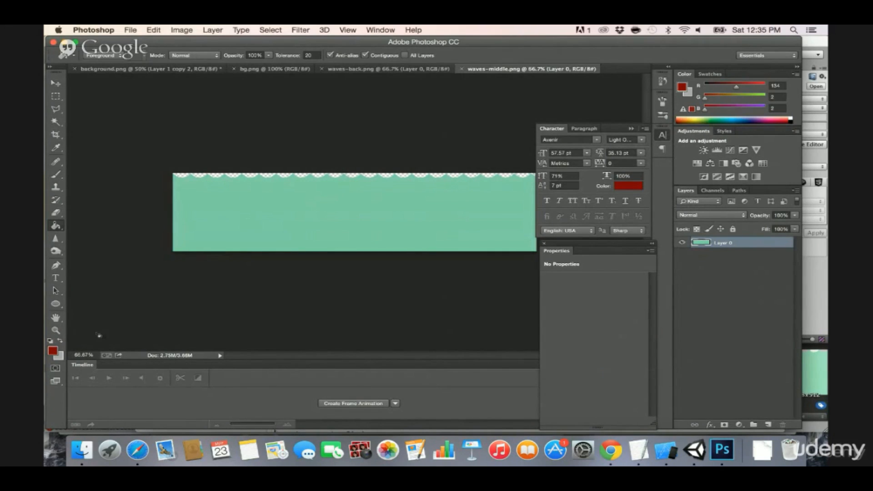
- Set the foreground color to a brighter red, RGB 185, 0, 0, for waves-middle.png
click(53, 351)
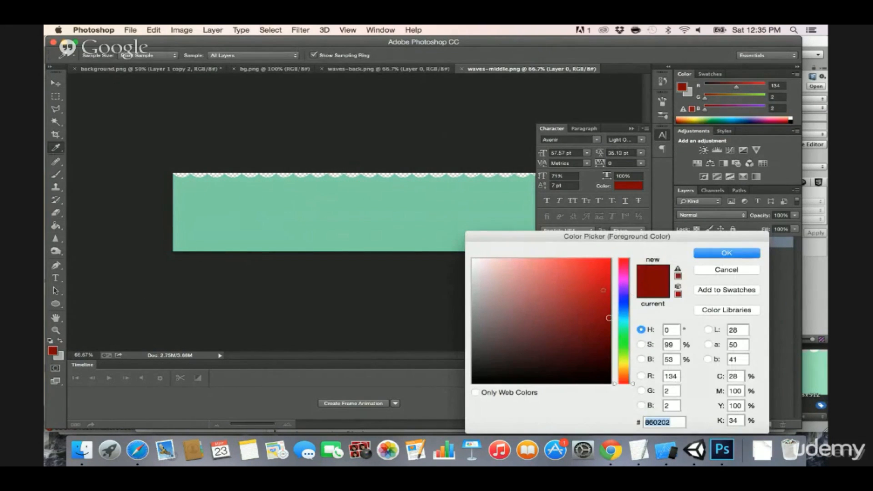
drag(604, 290, 611, 292)
key(Return)
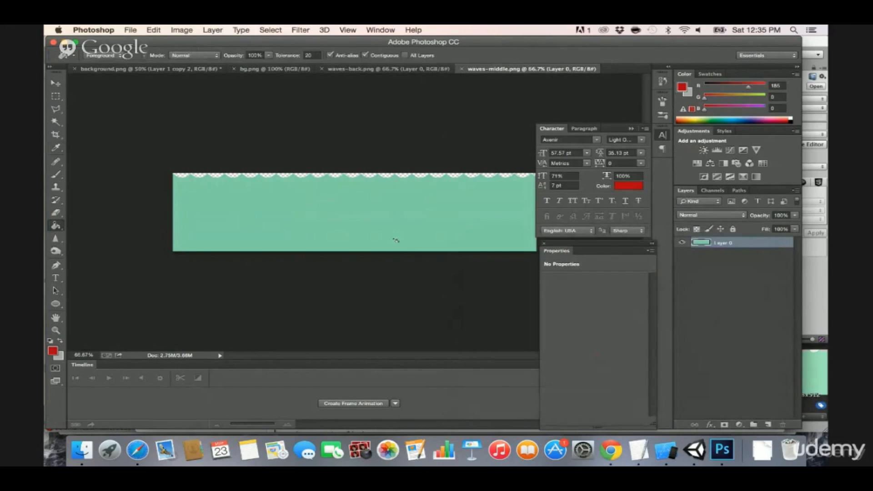
- Fill the waves in waves-middle.png with the current red, save the file and close it
click(387, 225)
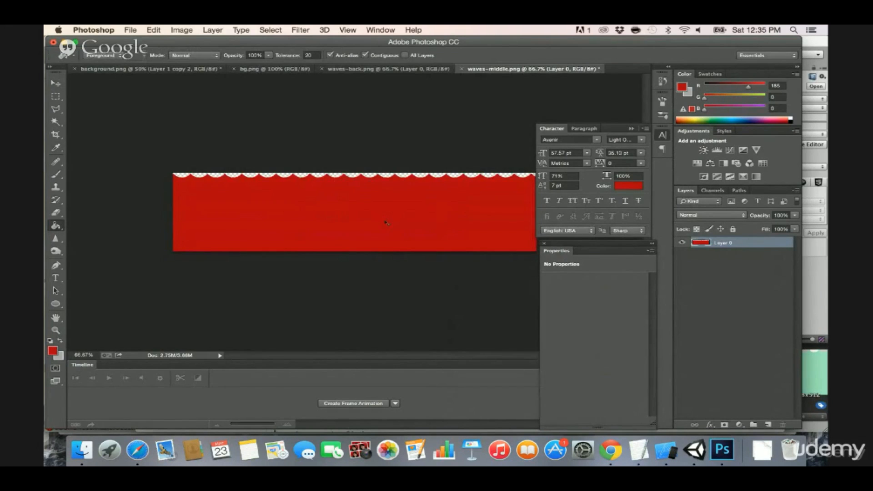
click(461, 69)
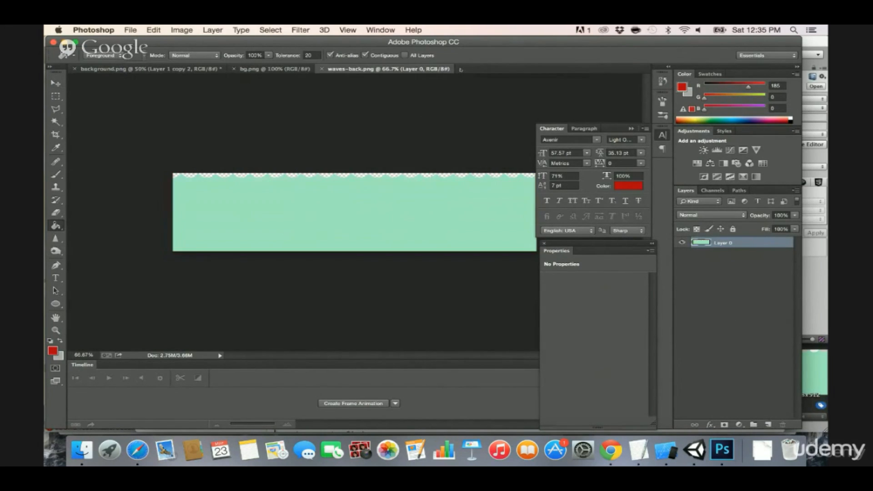
- Fill the waves in waves-back.png with bright red, RGB 254, 0, 0, save the file and close it
click(53, 353)
drag(603, 266, 612, 259)
click(727, 253)
click(364, 228)
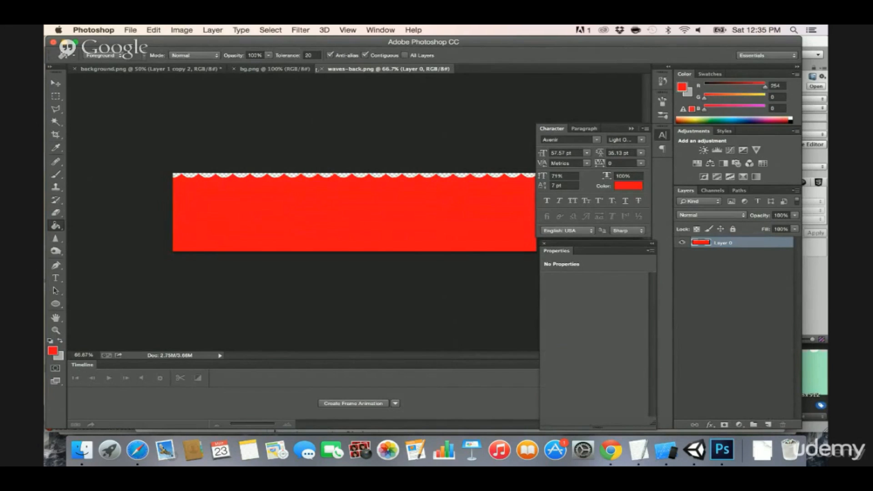
click(321, 68)
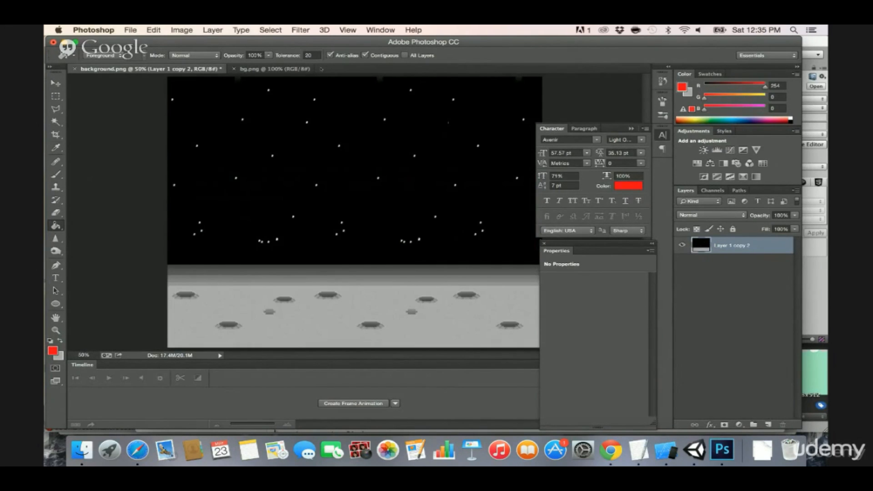
- Switch to Unity and run the menu scene in play mode to check the recolored waves
key(super+Tab)
key(super+Tab)
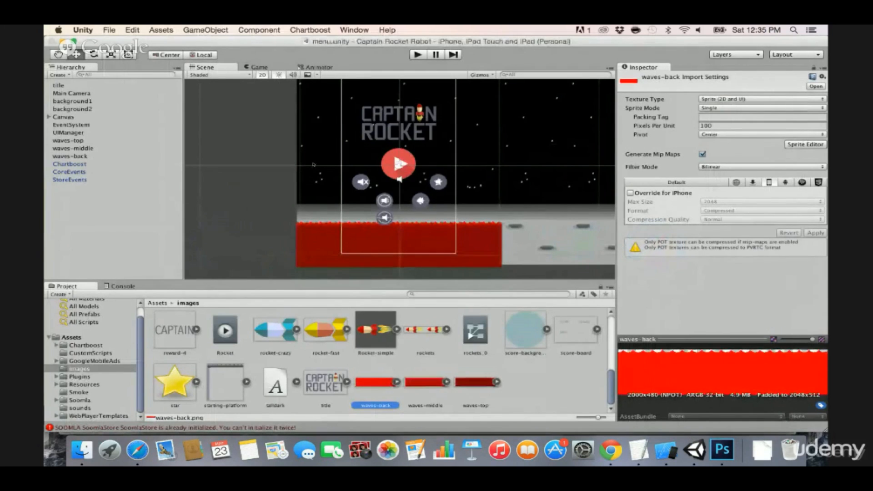
click(409, 173)
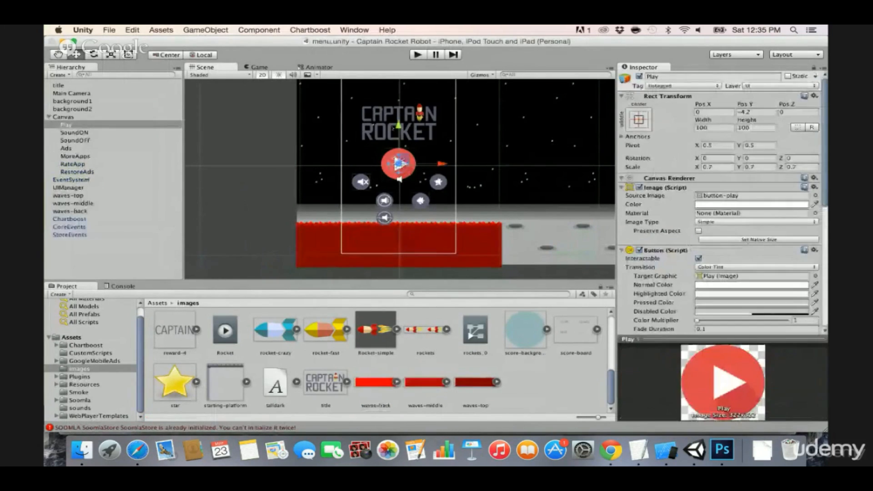
click(416, 54)
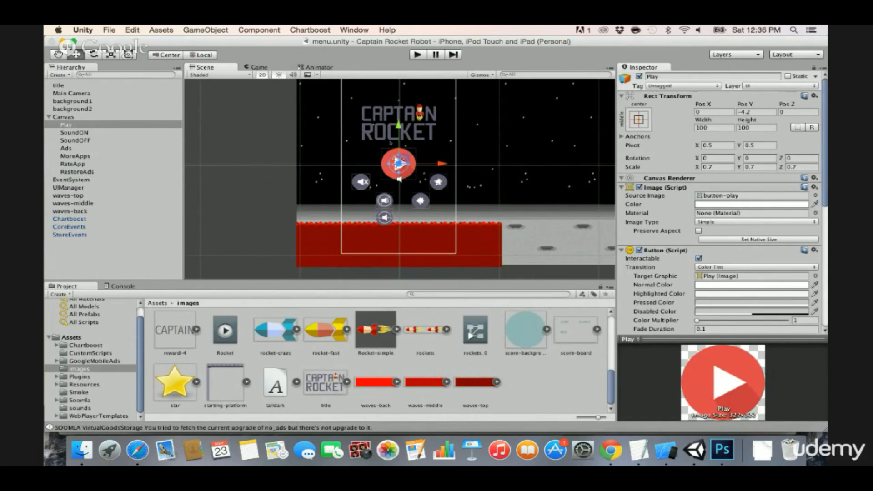
- Locate the title image in the project's images folder and reveal it in Finder
scroll(250, 364, up, 10)
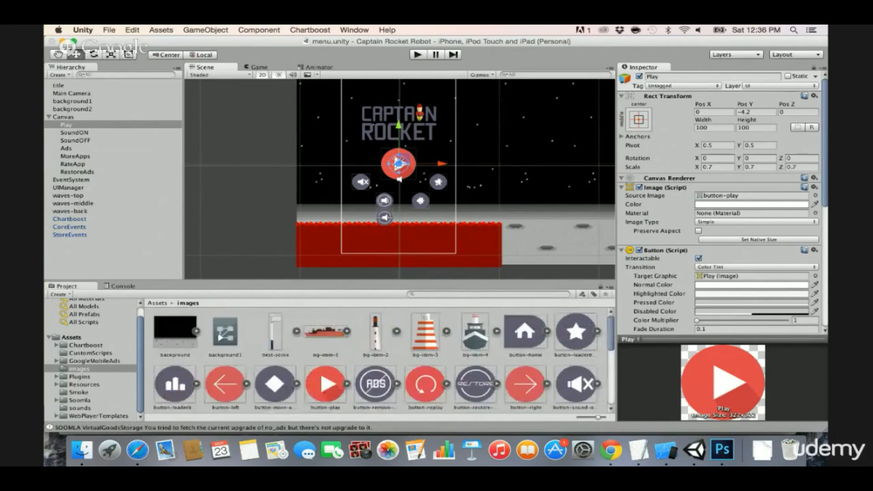
scroll(330, 330, down, 8)
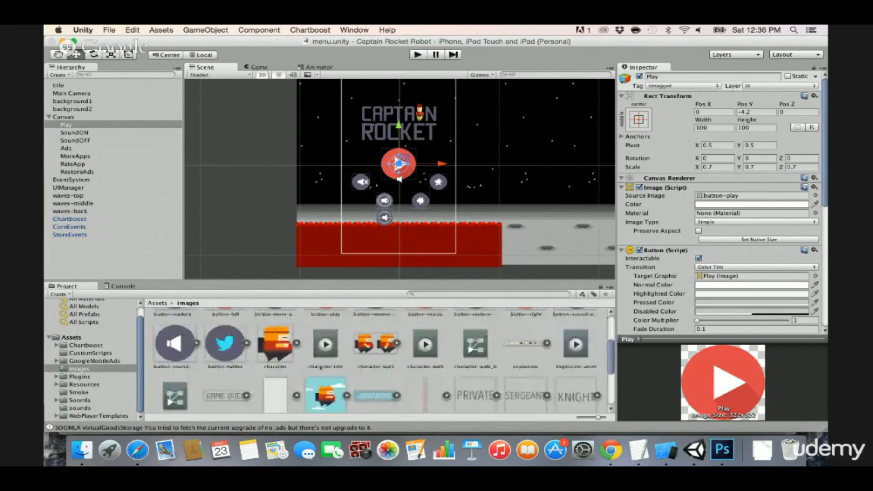
scroll(321, 368, up, 5)
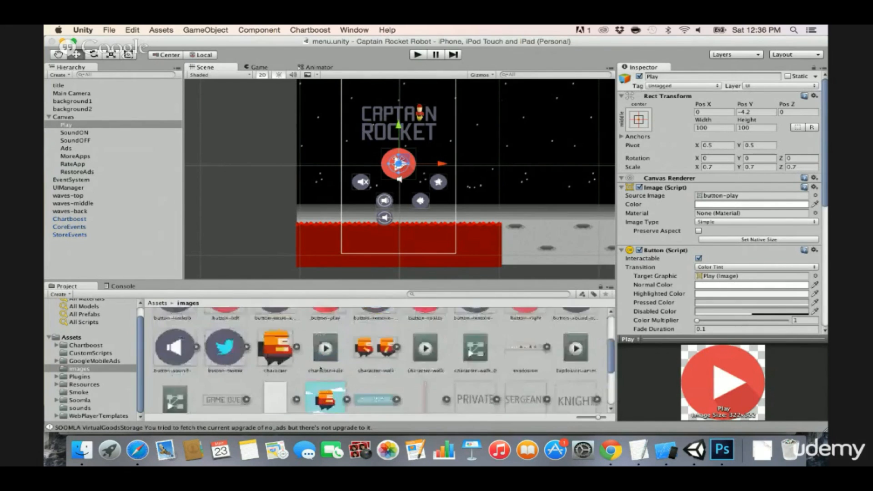
scroll(321, 368, down, 4)
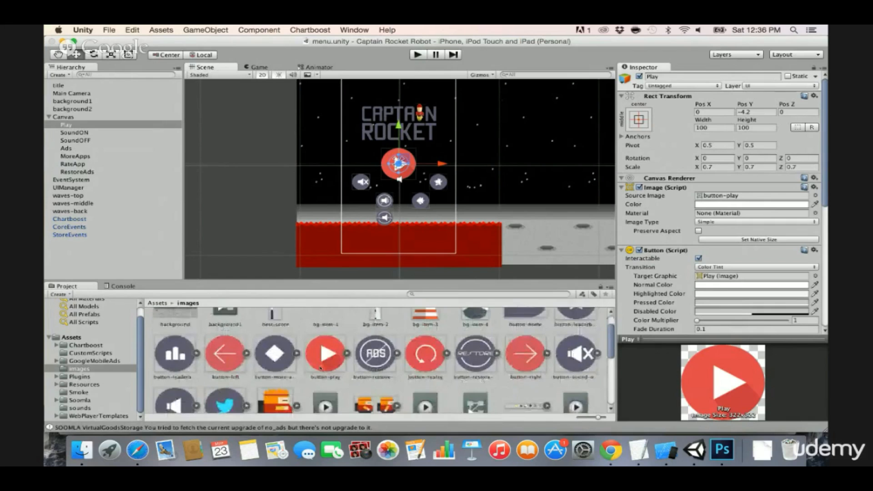
scroll(321, 368, down, 4)
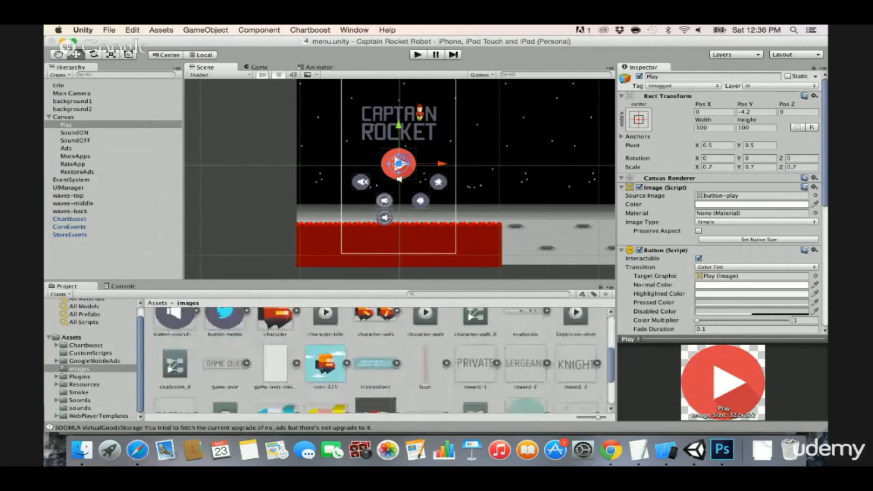
scroll(321, 367, down, 1)
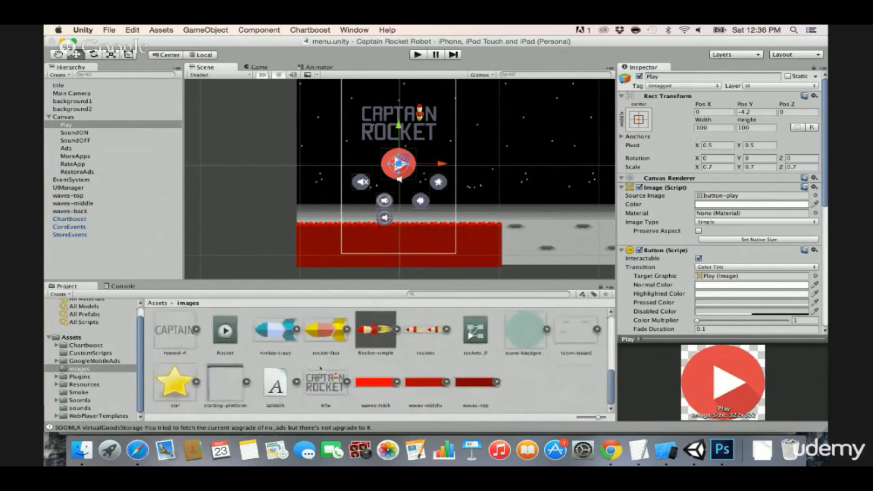
click(326, 382)
right_click(321, 382)
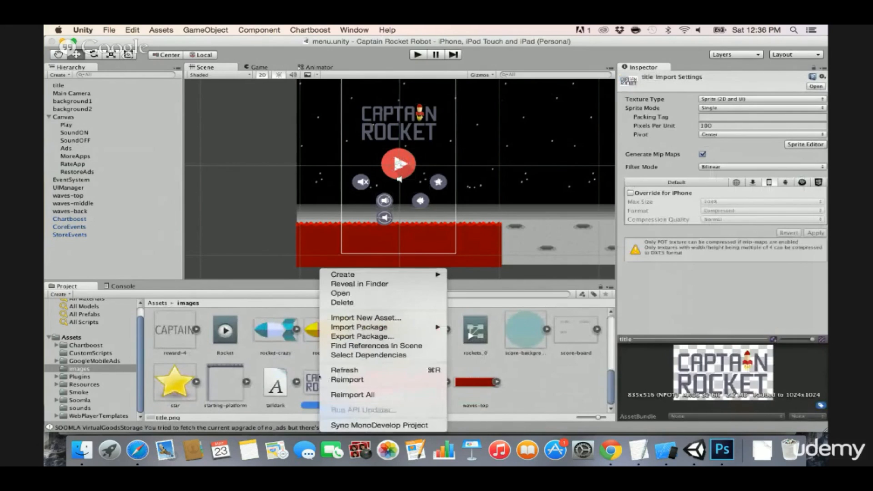
click(345, 285)
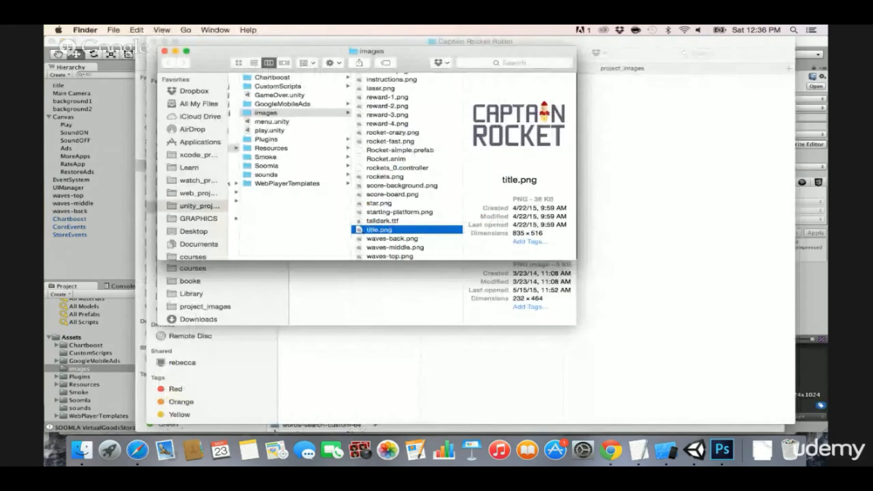
- Open title.png from Finder in Adobe Photoshop CC
right_click(361, 230)
mouse_move(437, 231)
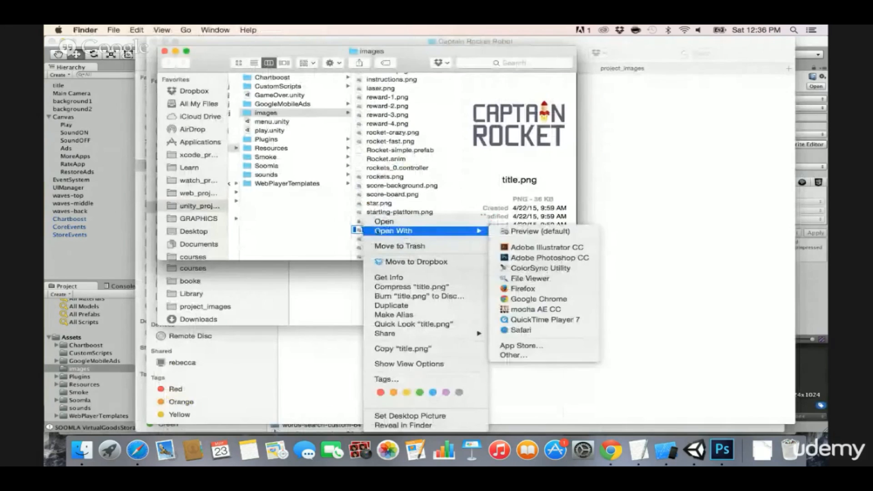
click(540, 256)
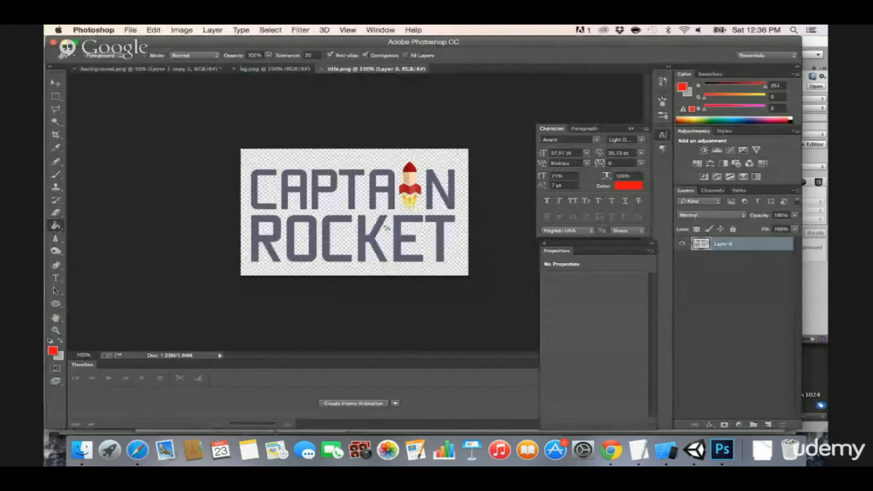
- Delete the entire Captain Rocket title artwork from title.png, leaving an empty transparent canvas
key(super+a)
key(Delete)
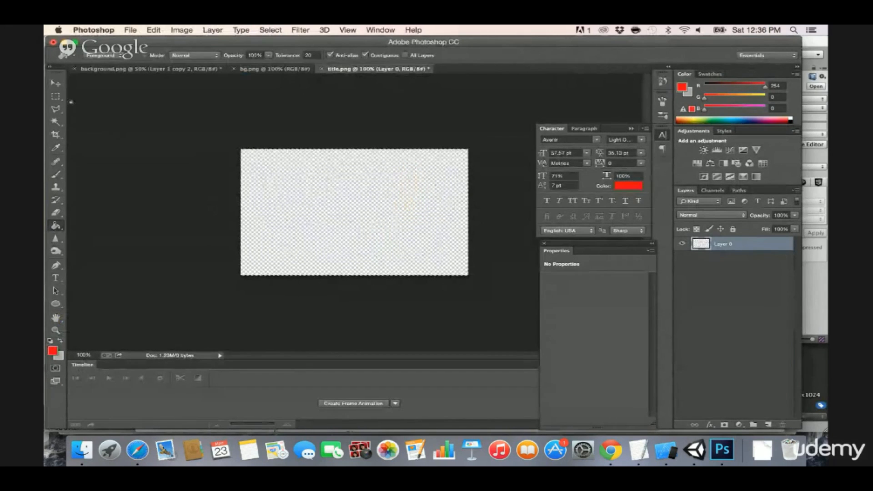
click(56, 82)
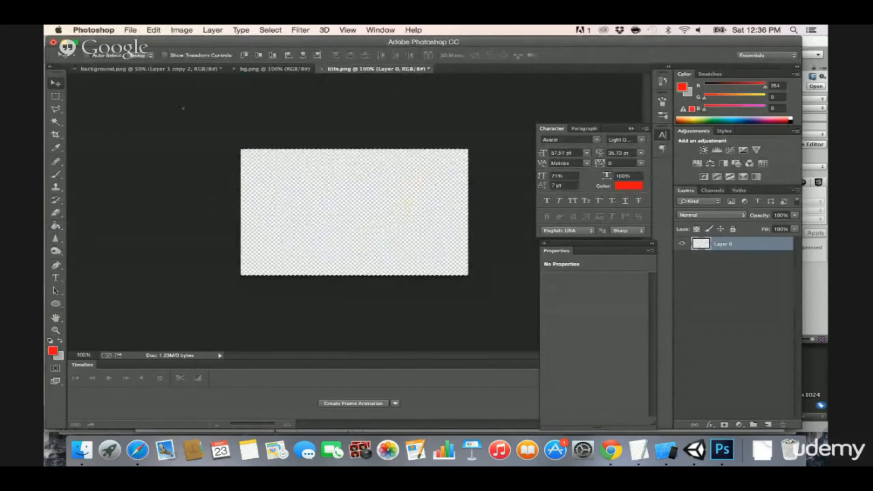
- Activate the Type tool and set its font to Birdman
key(t)
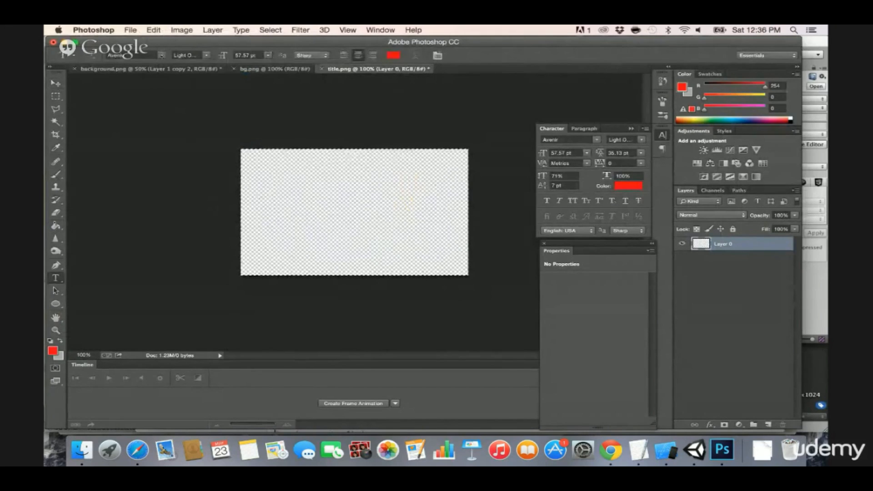
click(161, 55)
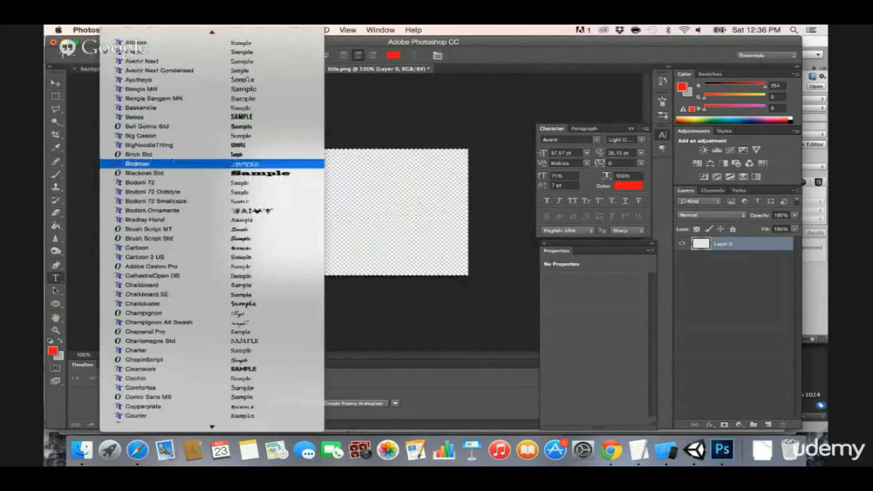
click(172, 165)
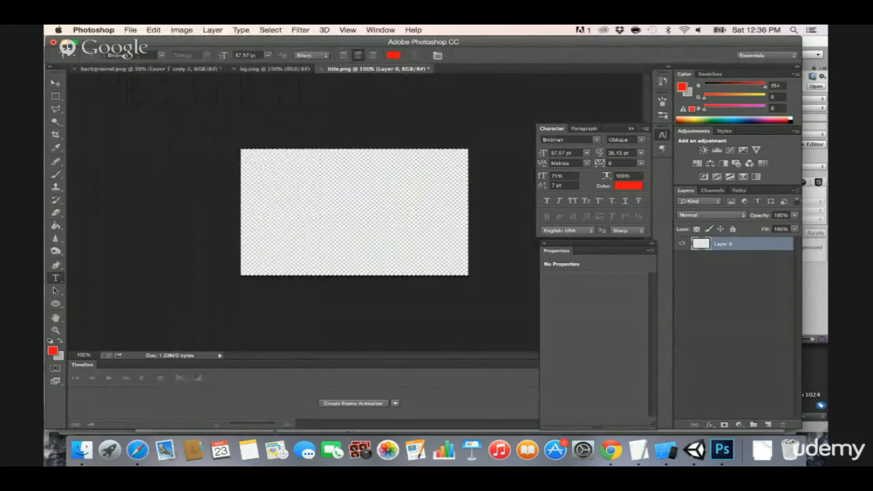
- Switch to Chrome and open dafont.com in a new tab
key(super+Tab)
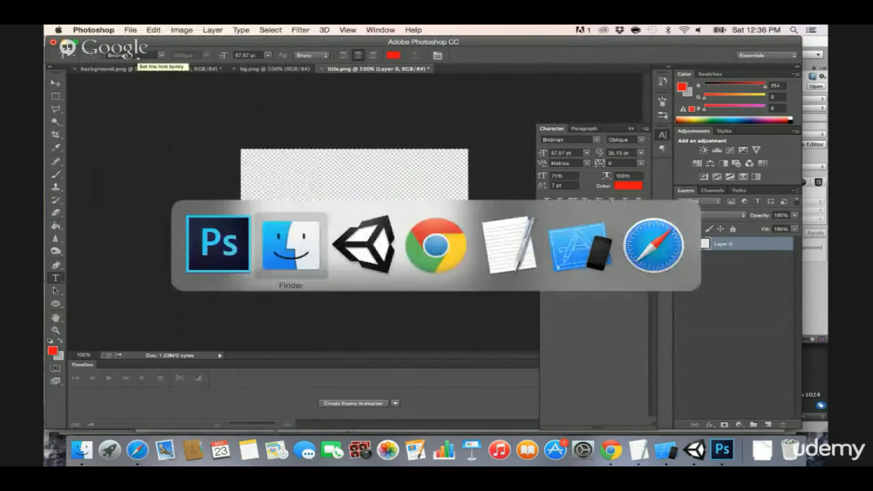
key(super+Tab)
key(super+Tab)
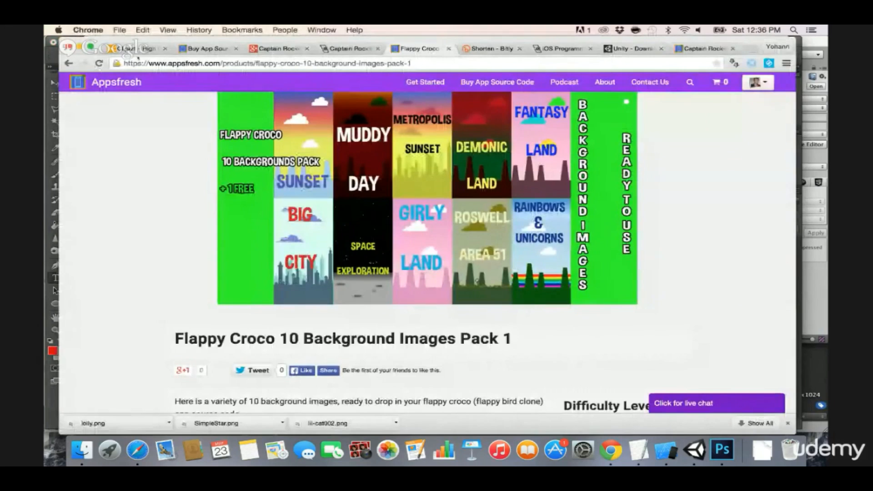
key(super+t)
text(fo)
key(BackSpace)
key(BackSpace)
text(d)
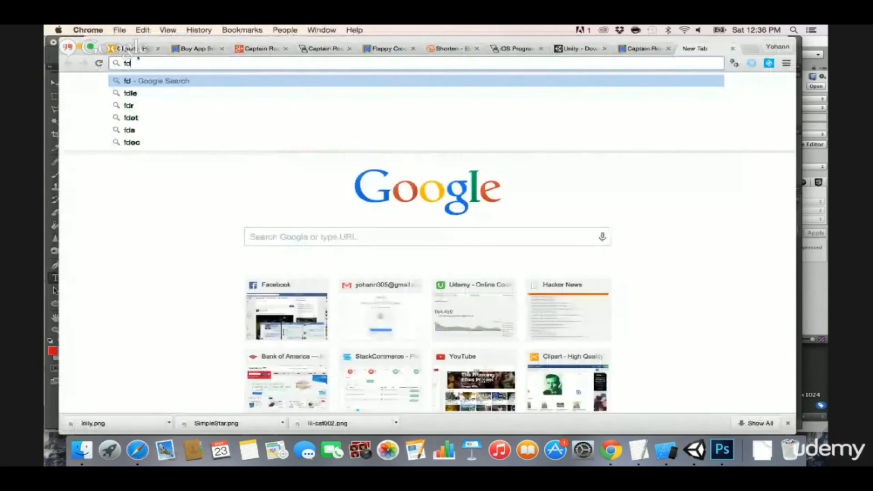
key(BackSpace)
key(BackSpace)
text(dafont.com)
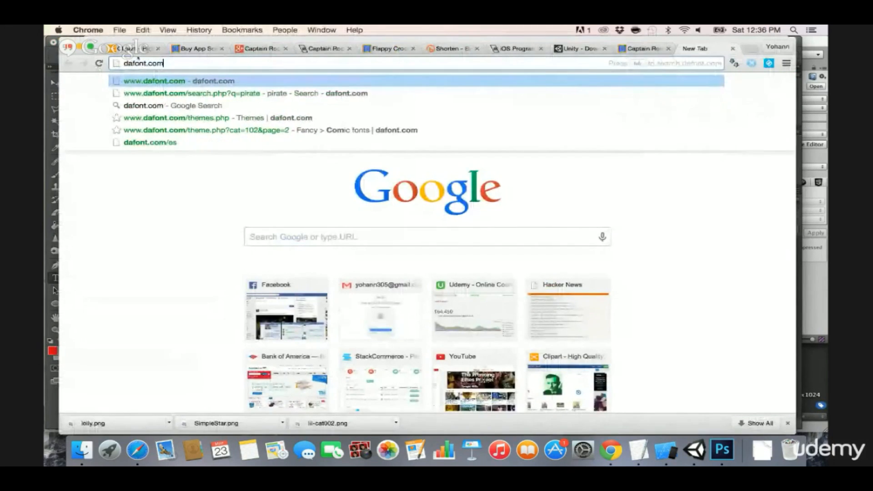
key(Return)
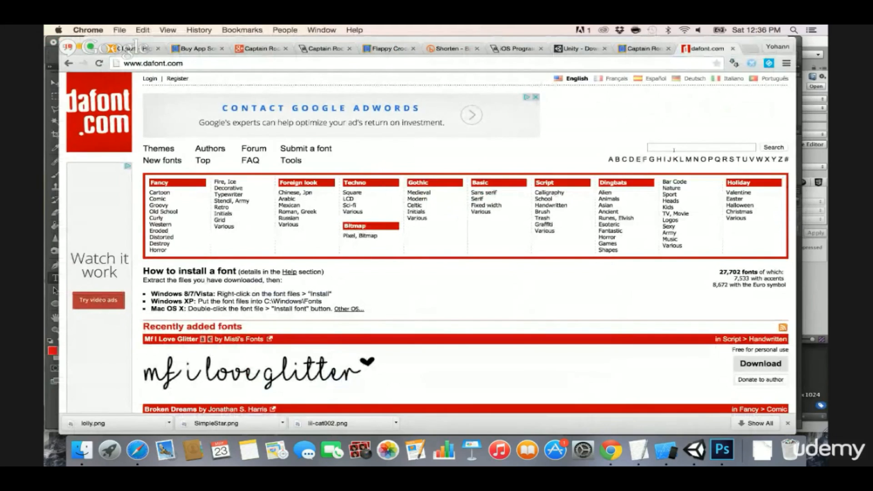
- Search DaFont for "space" fonts
click(674, 150)
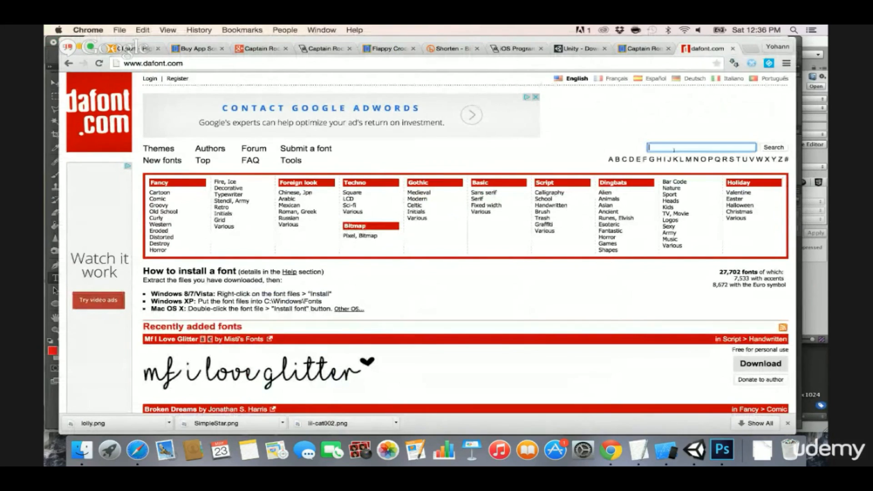
scroll(674, 150, down, 1)
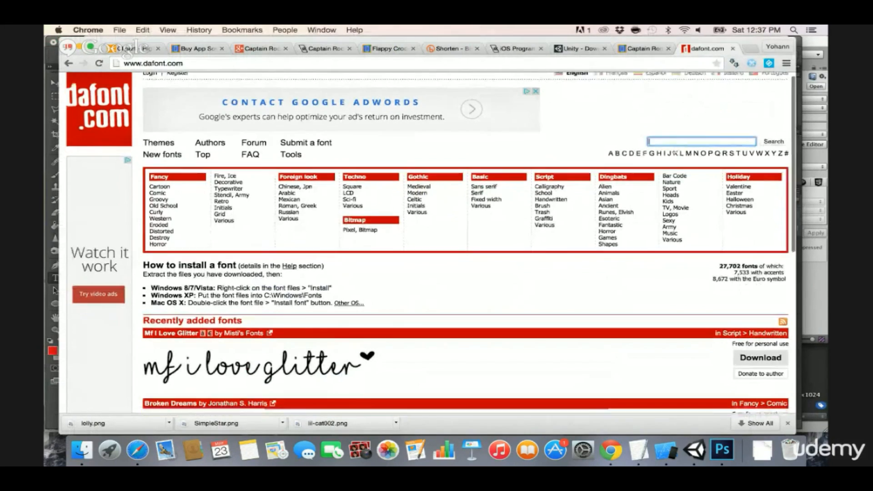
text(space)
key(Return)
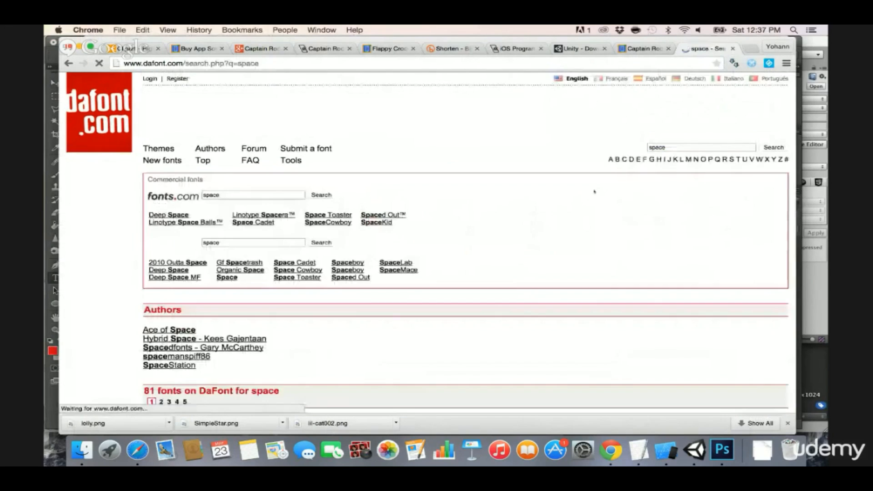
- Browse the space font results and consult the copyright FAQ linked from the Space 1 font's licence note
scroll(564, 228, down, 8)
scroll(564, 229, down, 3)
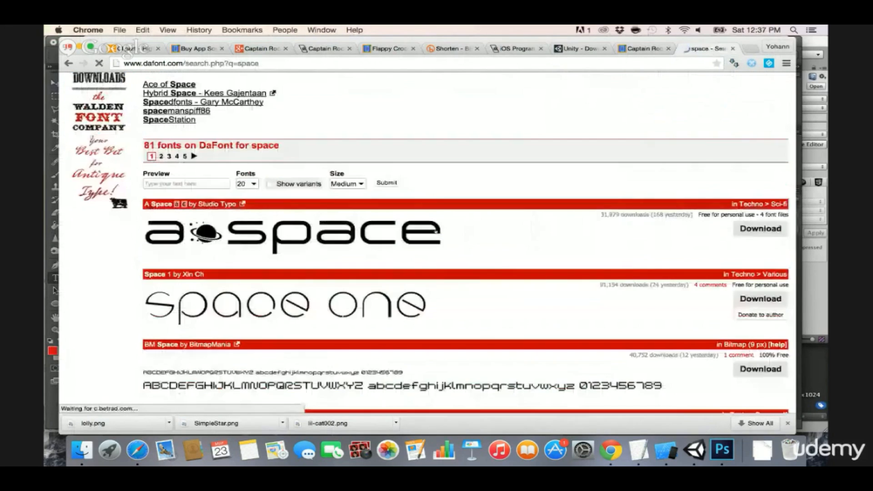
scroll(326, 259, down, 6)
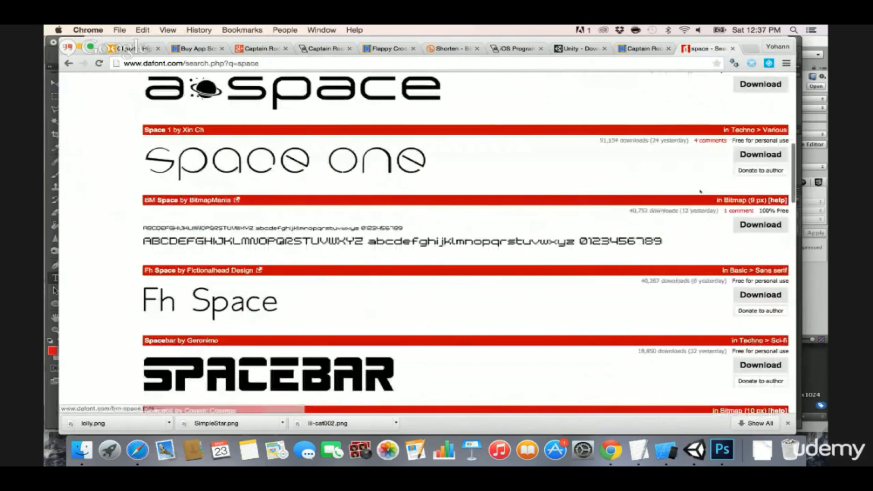
click(760, 141)
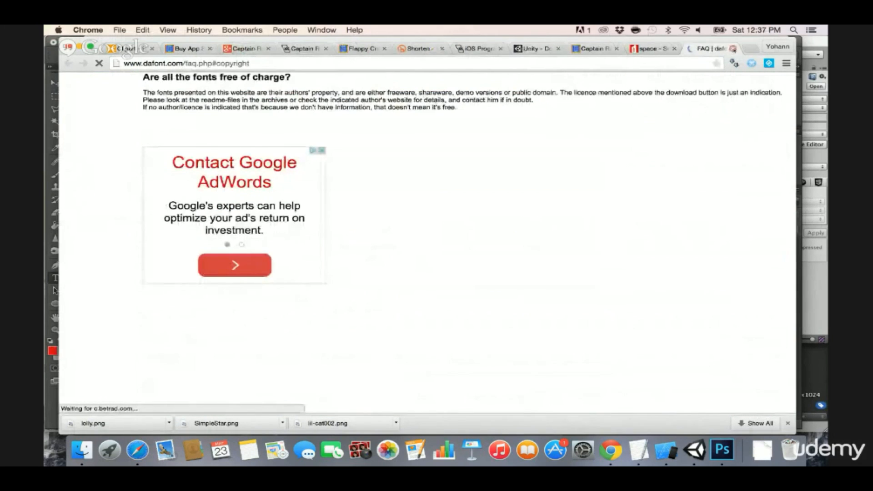
click(733, 48)
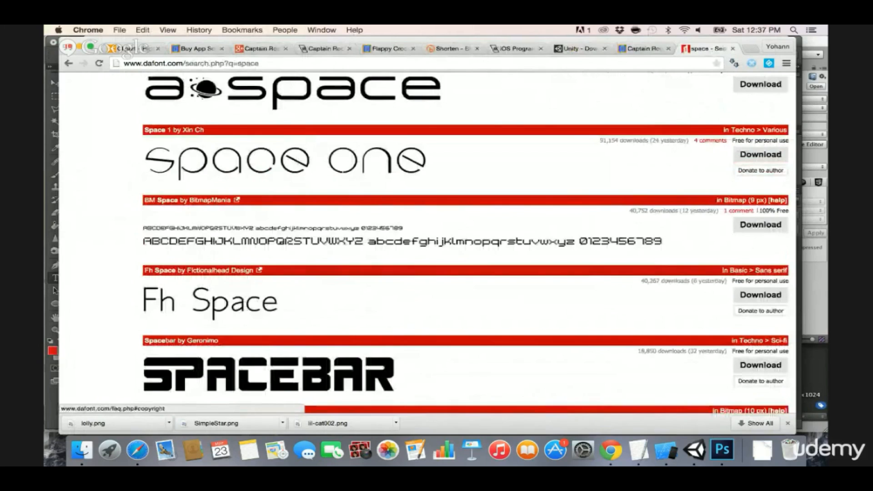
scroll(545, 298, down, 3)
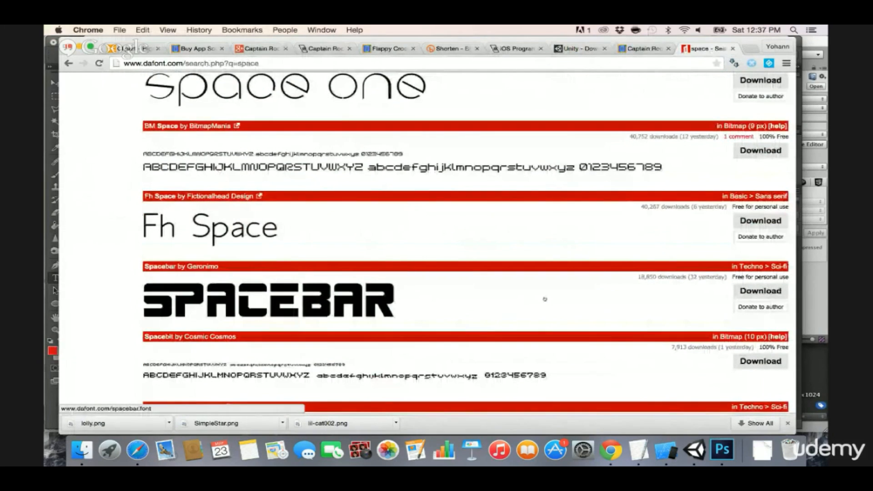
- Switch to Photoshop and set the text colour to white
key(super+Tab)
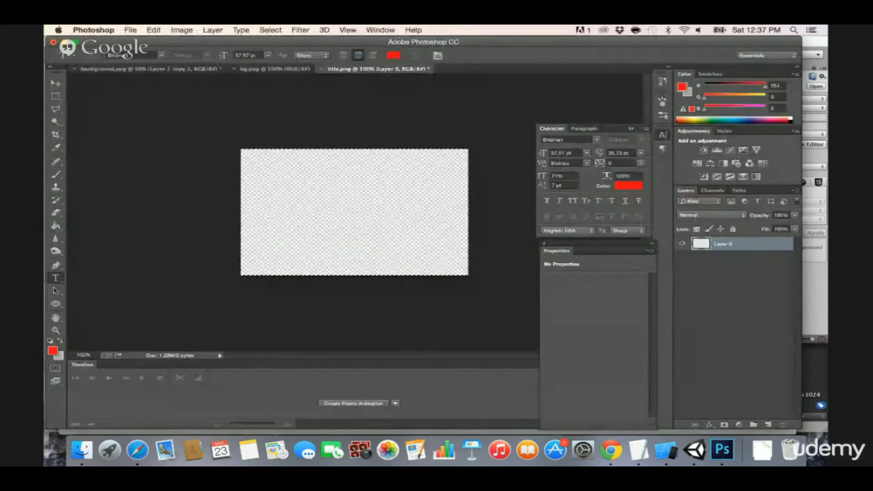
click(394, 55)
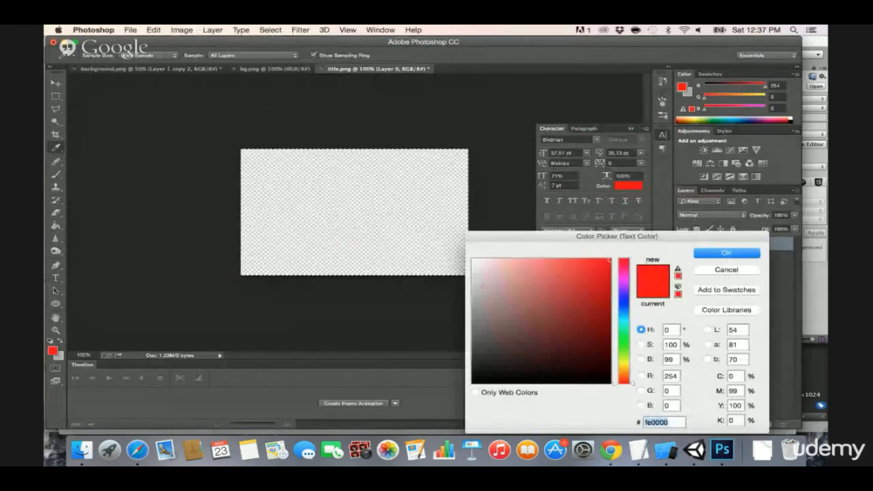
drag(483, 287, 468, 252)
key(Return)
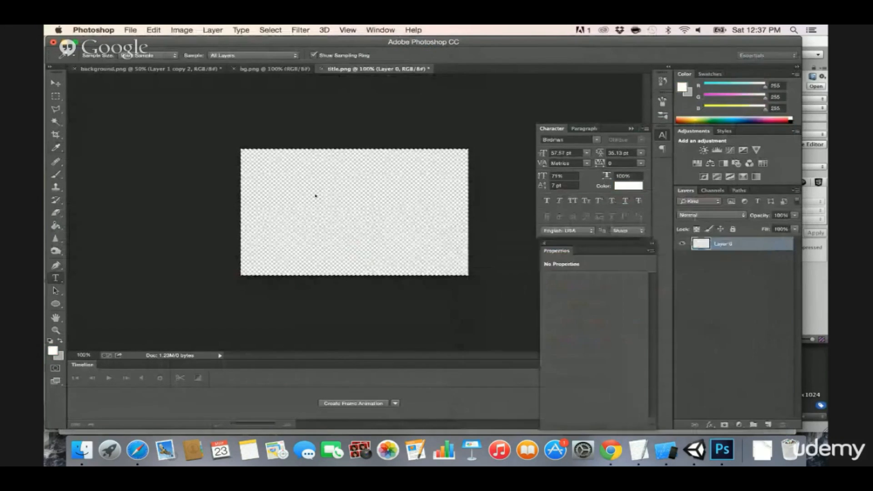
- Add the title text ROBOT COMMANDER ROCKET on three lines and move it to the canvas's upper middle
click(296, 176)
text(Fla)
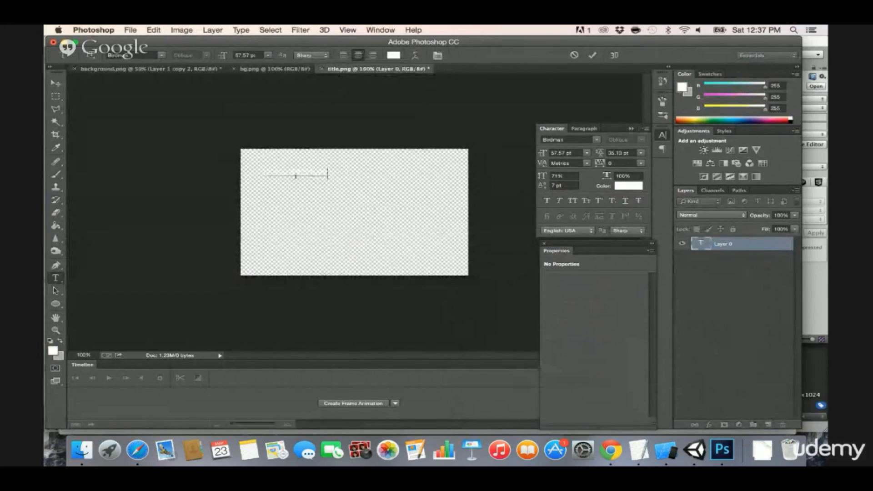
key(super+a)
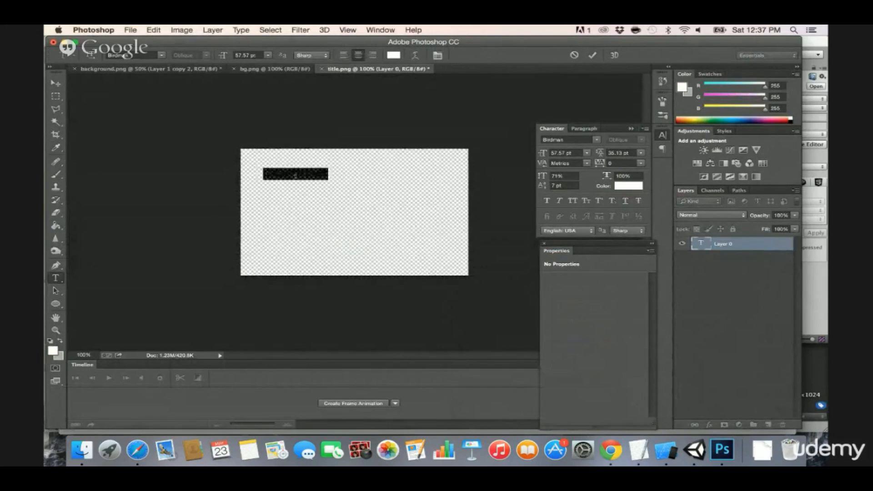
text(Fla)
key(BackSpace)
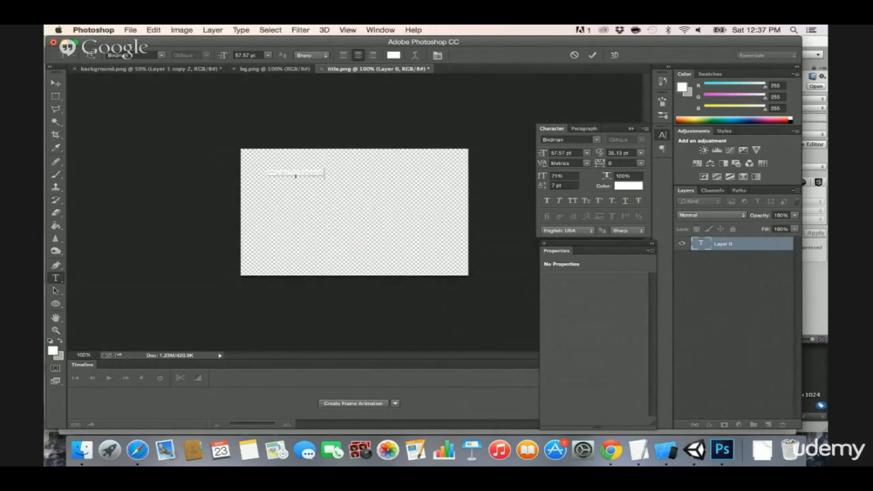
key(Return)
text(Bird you want)
key(Return)
text(project)
click(55, 83)
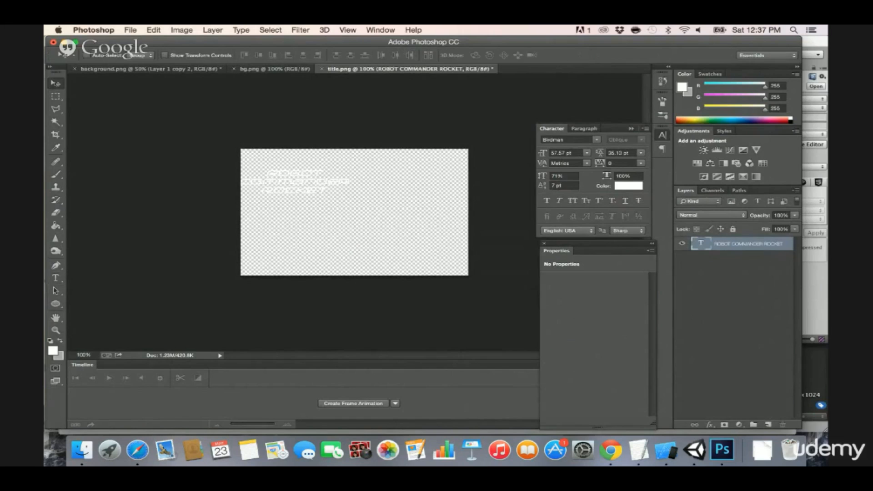
drag(300, 190, 346, 182)
- Add a black Multiply drop shadow to the ROBOT COMMANDER ROCKET text layer
double_click(786, 244)
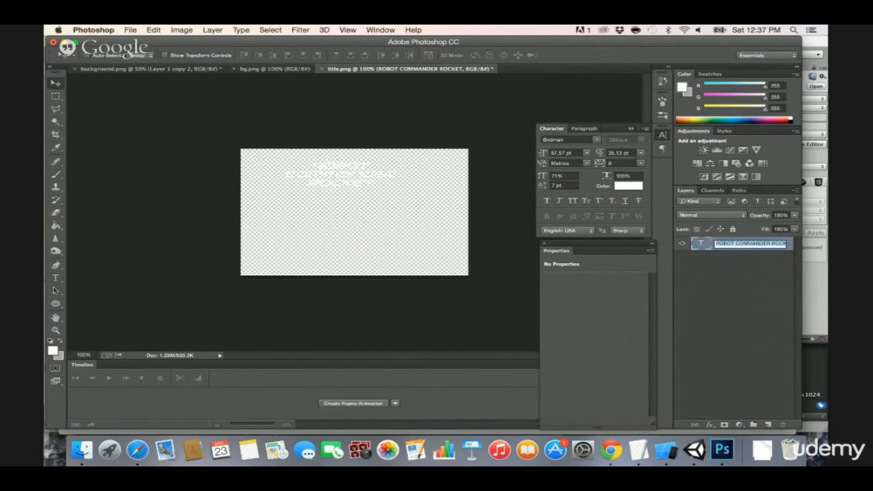
key(Return)
double_click(791, 246)
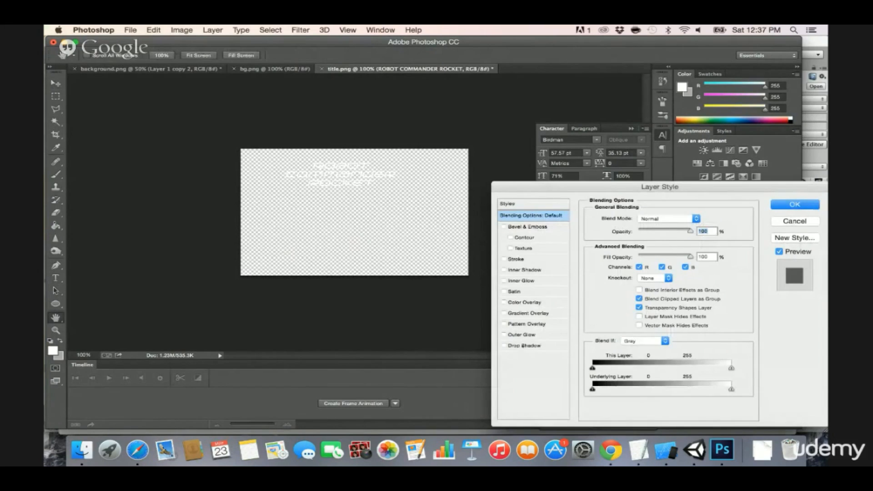
click(524, 346)
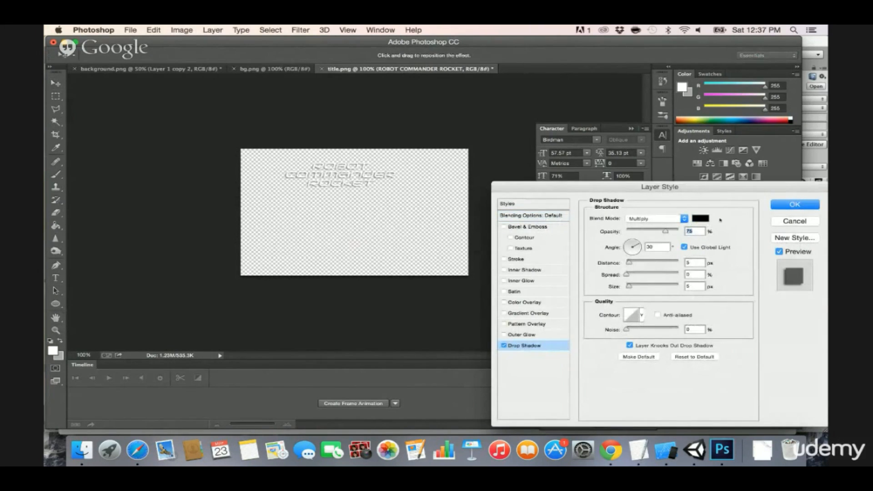
click(795, 205)
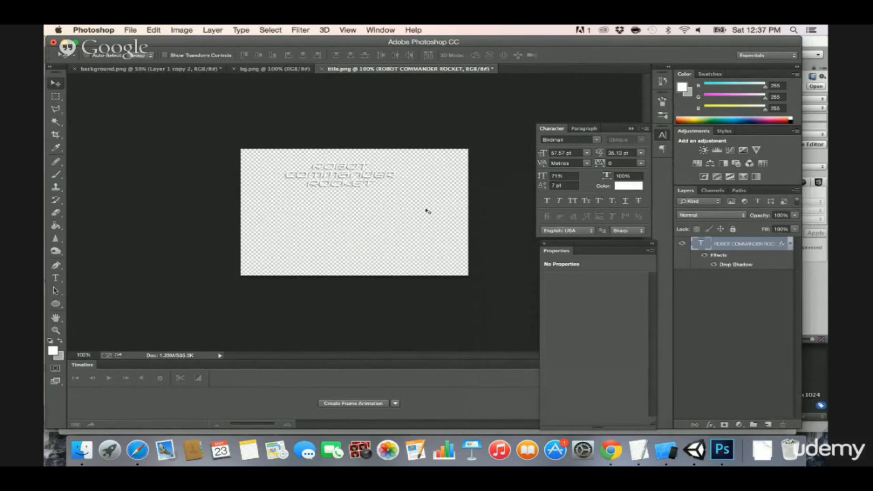
- Enlarge the title text with Free Transform until it nearly fills the canvas, stretching its height to about 449%
key(super+t)
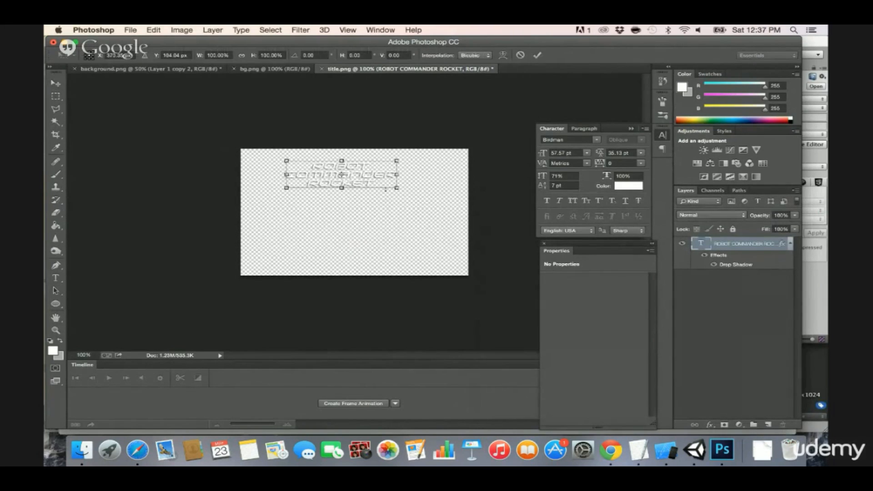
drag(397, 188, 447, 200)
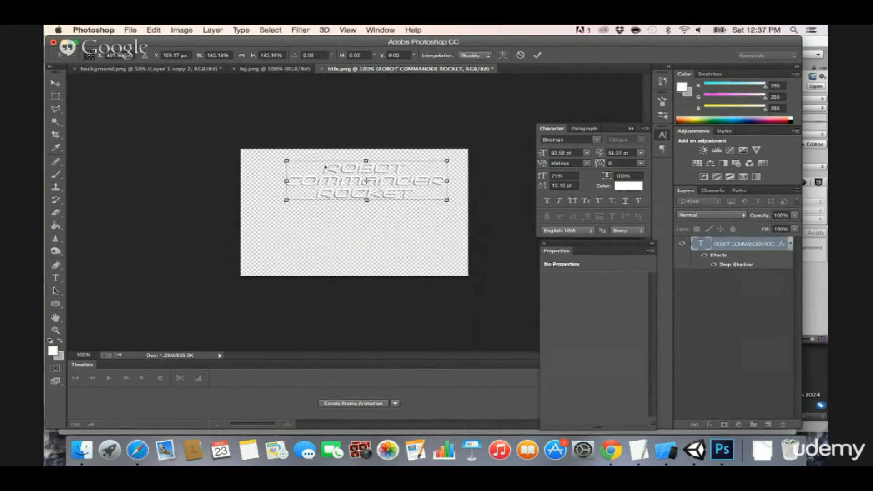
drag(328, 171, 320, 166)
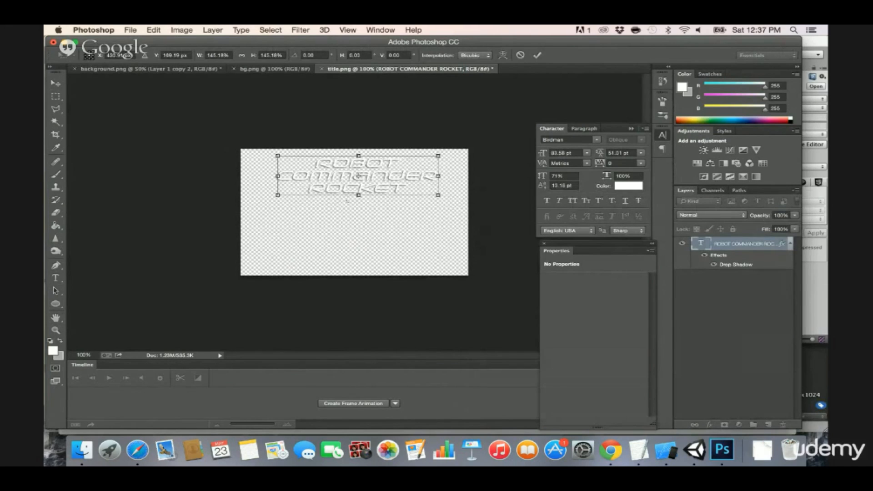
drag(430, 195, 468, 265)
drag(315, 180, 287, 176)
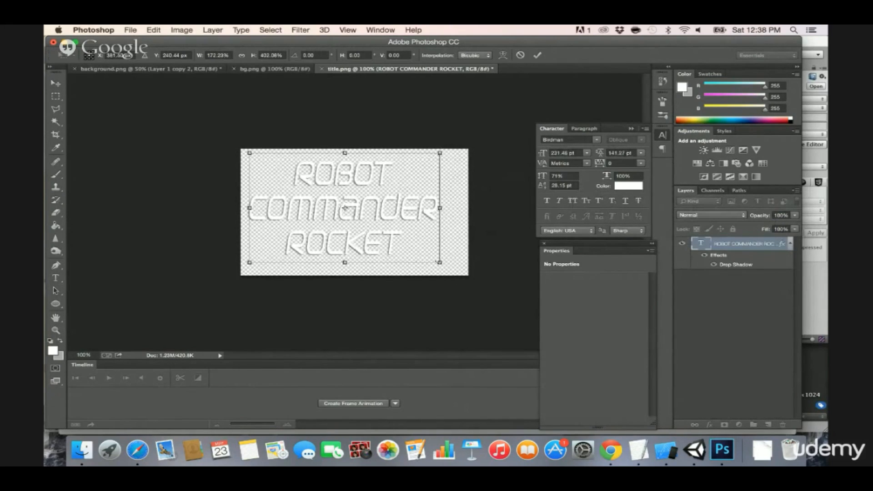
drag(440, 262, 464, 275)
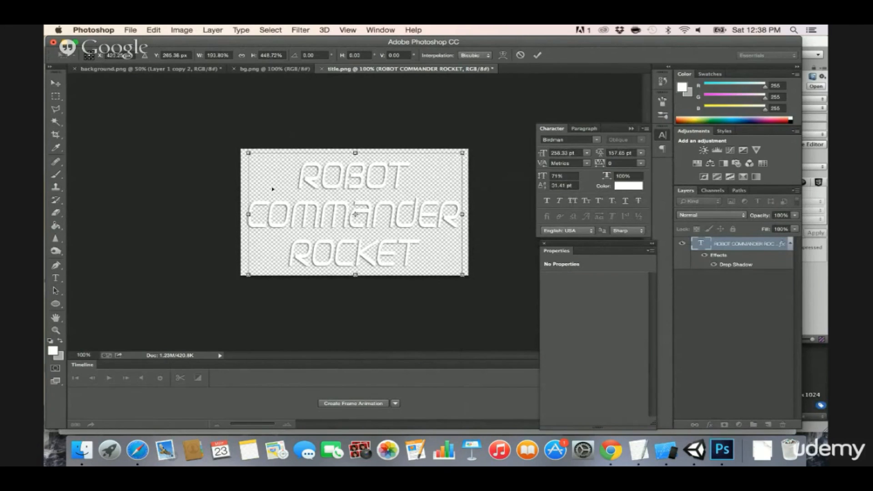
key(Return)
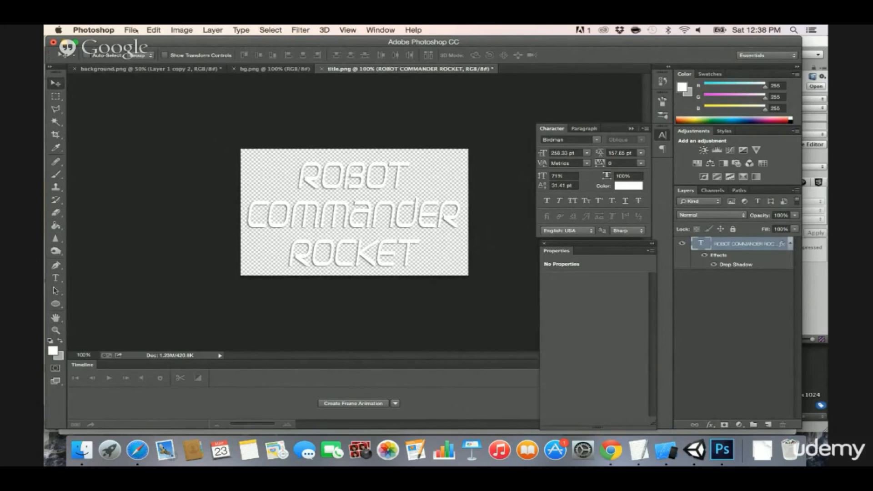
click(155, 30)
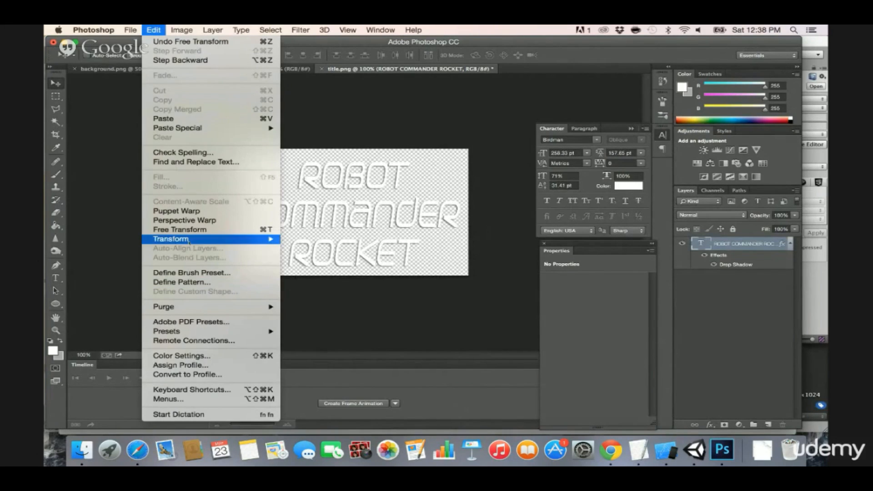
mouse_move(259, 240)
click(288, 272)
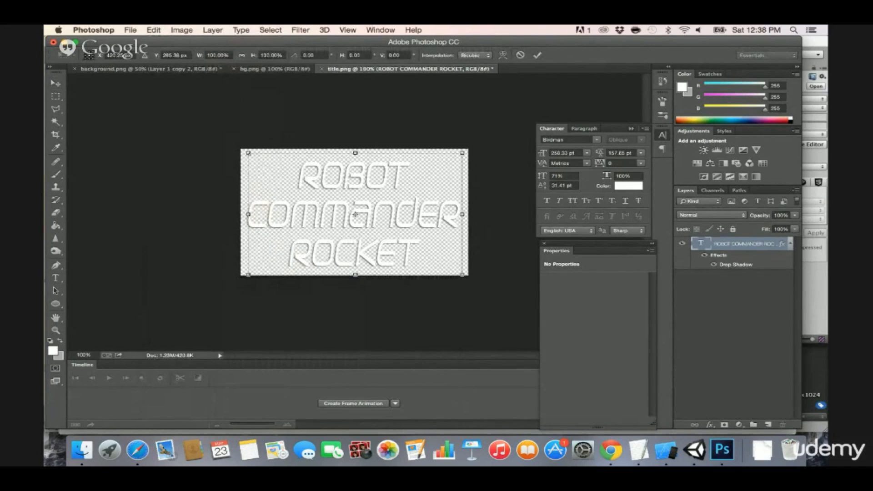
drag(284, 153, 322, 155)
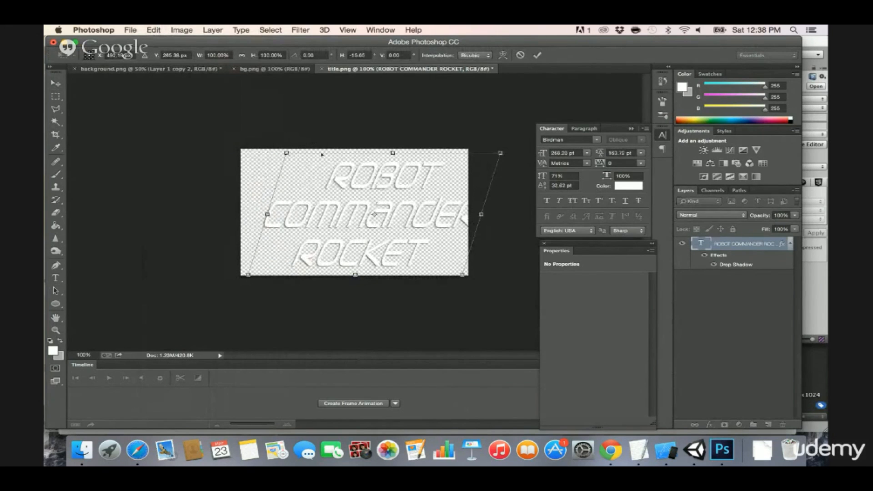
drag(501, 153, 439, 153)
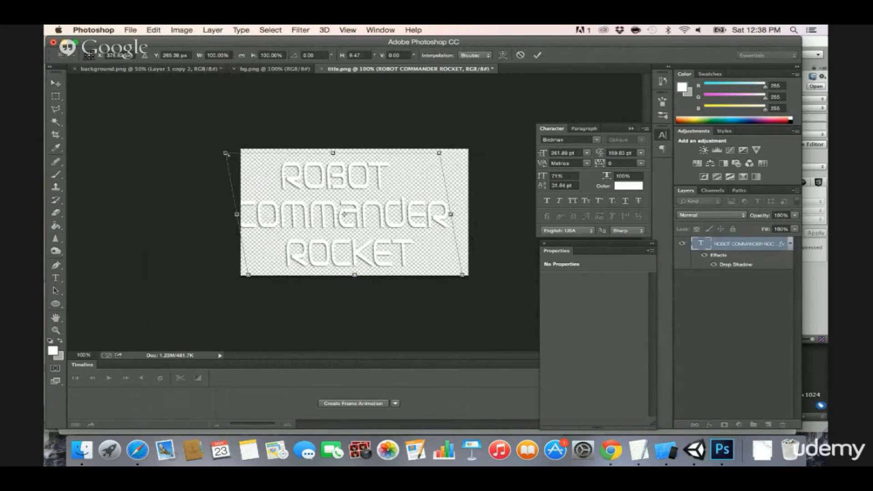
drag(236, 153, 263, 153)
key(Return)
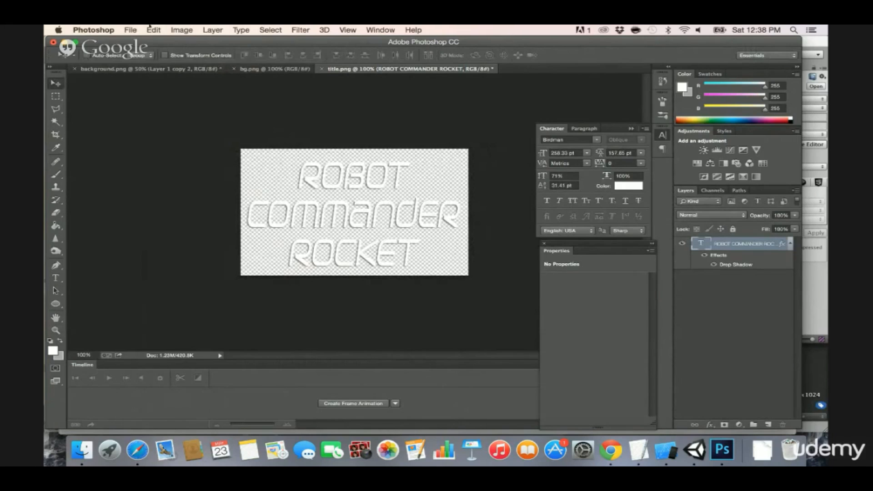
click(151, 28)
mouse_move(173, 241)
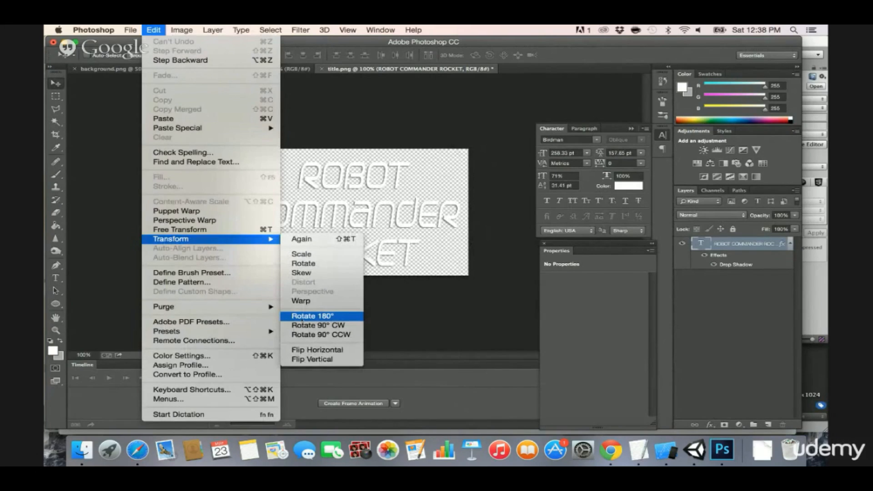
click(302, 321)
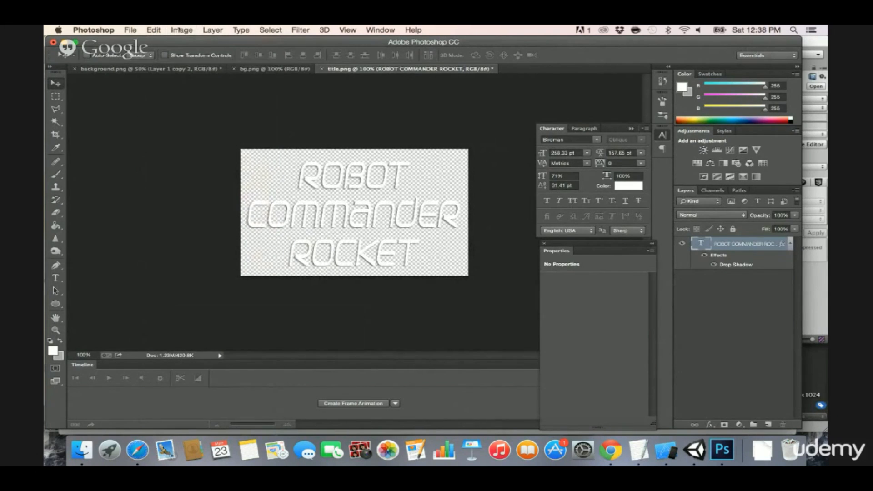
- Rasterize the ROBOT COMMANDER ROCKET text layer
click(226, 29)
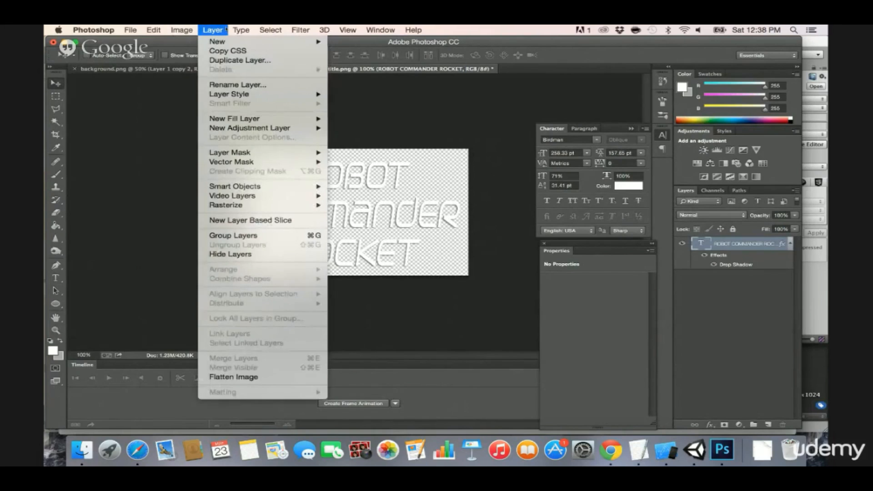
mouse_move(248, 208)
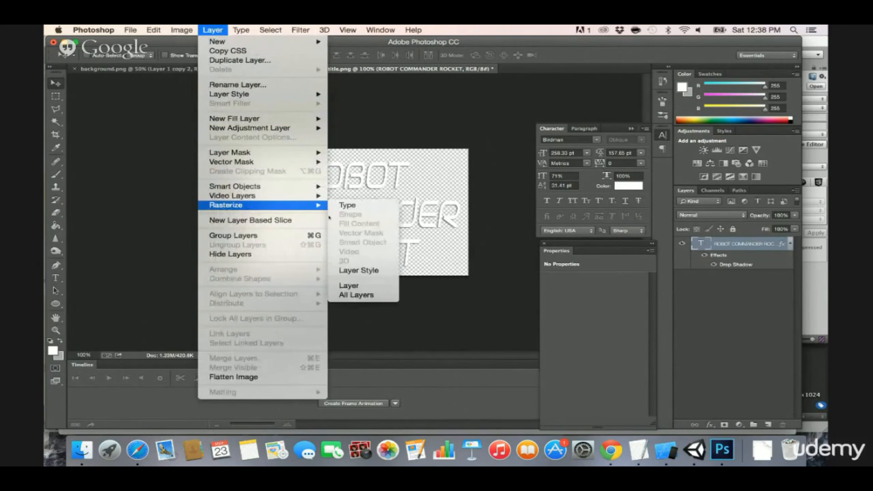
click(350, 286)
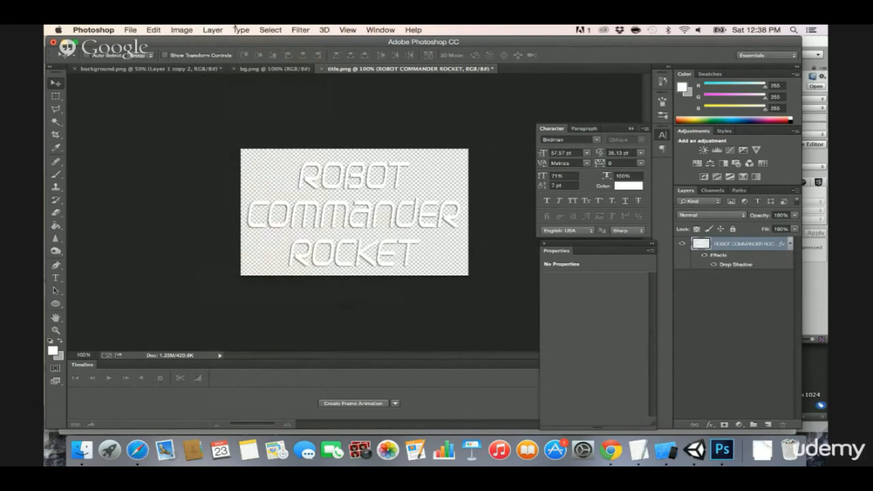
- Skew the rasterized title so its upper edge narrows and tilts down to the right, and apply the transform
click(154, 30)
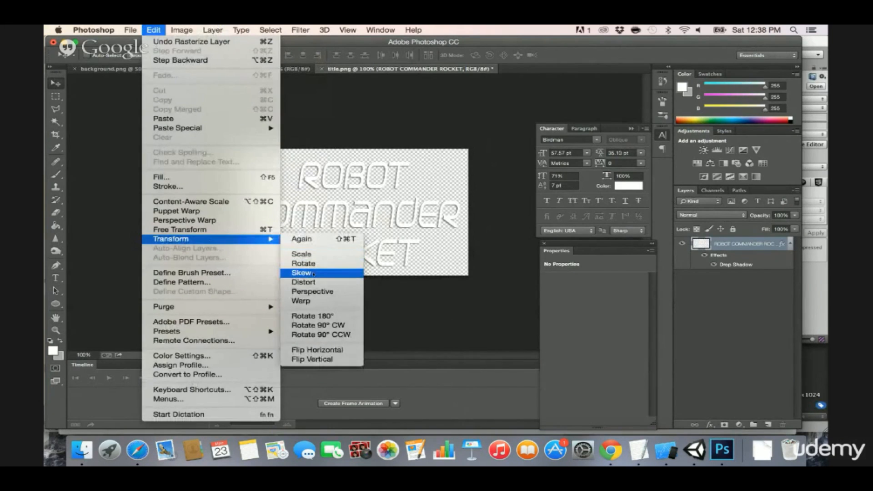
click(313, 274)
drag(249, 163, 291, 163)
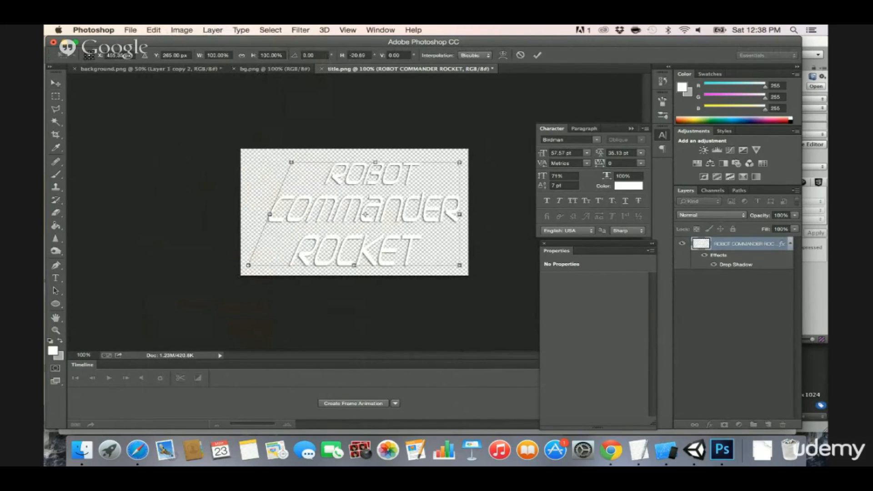
drag(460, 163, 389, 163)
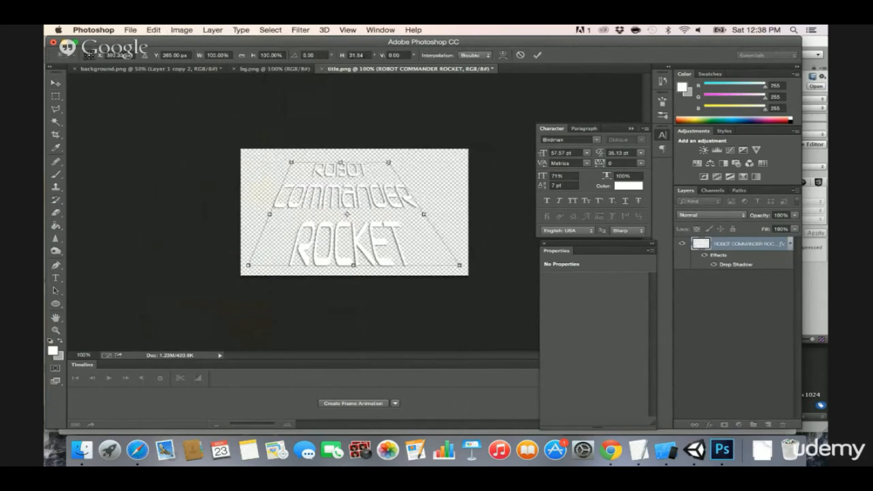
mouse_move(292, 163)
mouse_down()
mouse_move(300, 163)
mouse_move(291, 164)
mouse_up()
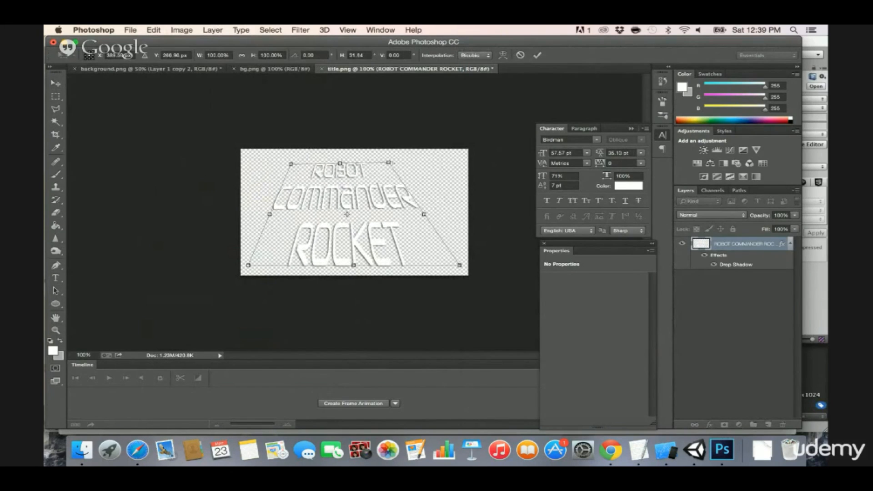
drag(388, 163, 418, 180)
key(Return)
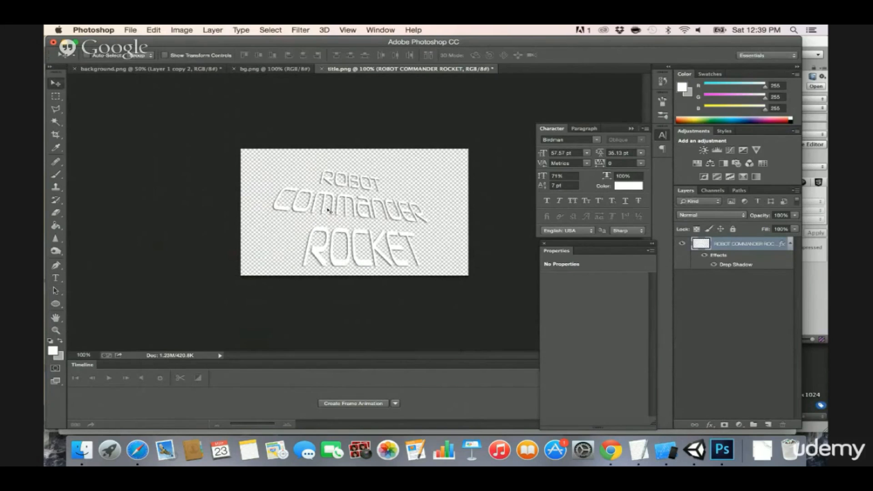
- Enlarge the rasterized title with Free Transform to about 115% width and 122% height so it nearly fills the canvas height
key(super+t)
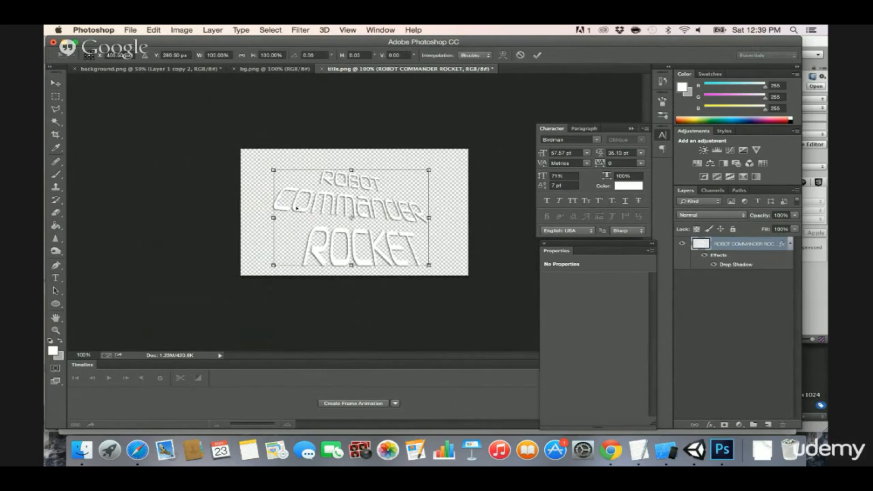
drag(273, 170, 253, 149)
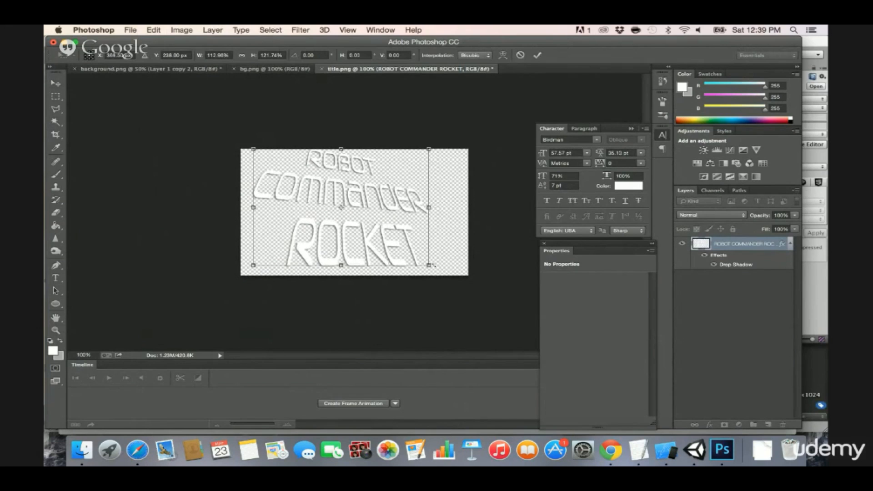
drag(434, 265, 437, 267)
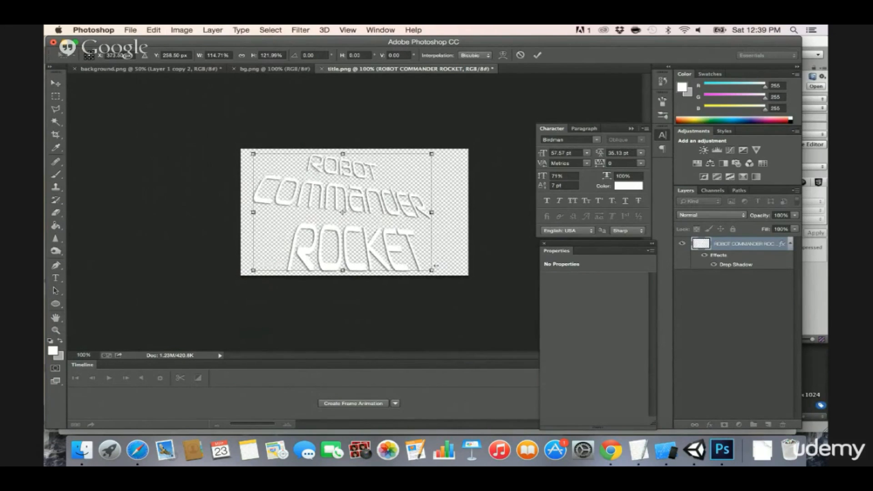
key(Return)
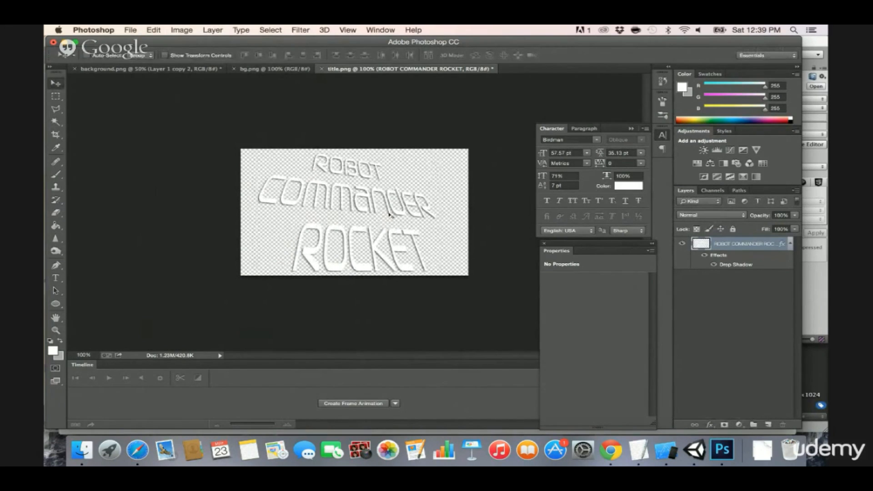
- Export the title graphic for the web as a PNG-24, replacing title.png in the project's images folder
key(super+alt+shift+s)
click(520, 392)
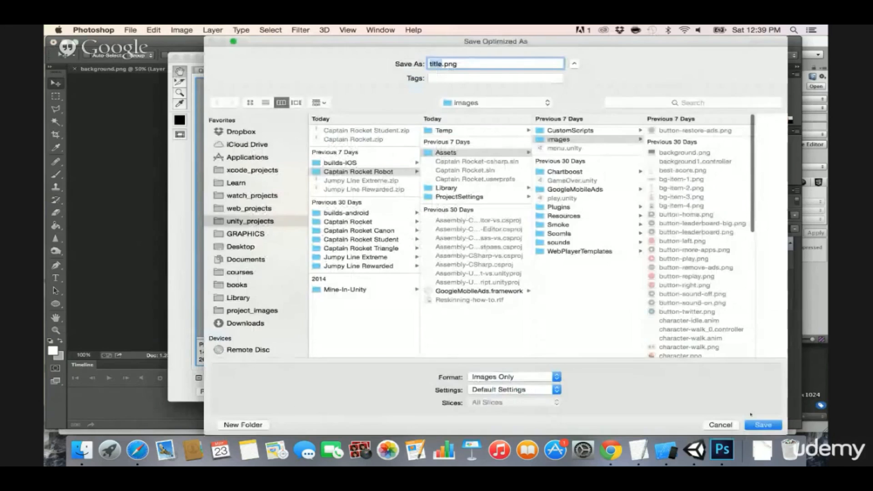
click(755, 424)
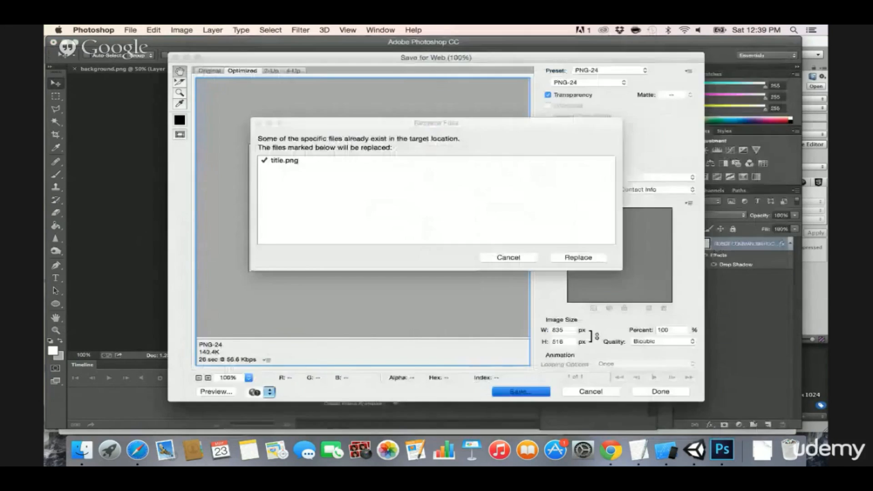
click(590, 257)
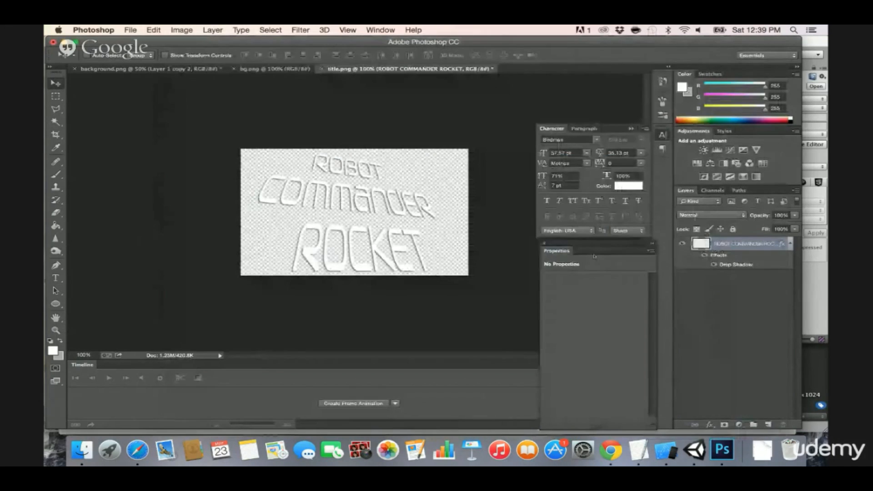
- Switch to Unity and run the menu scene to check the new title, then stop the game
key(super+Tab)
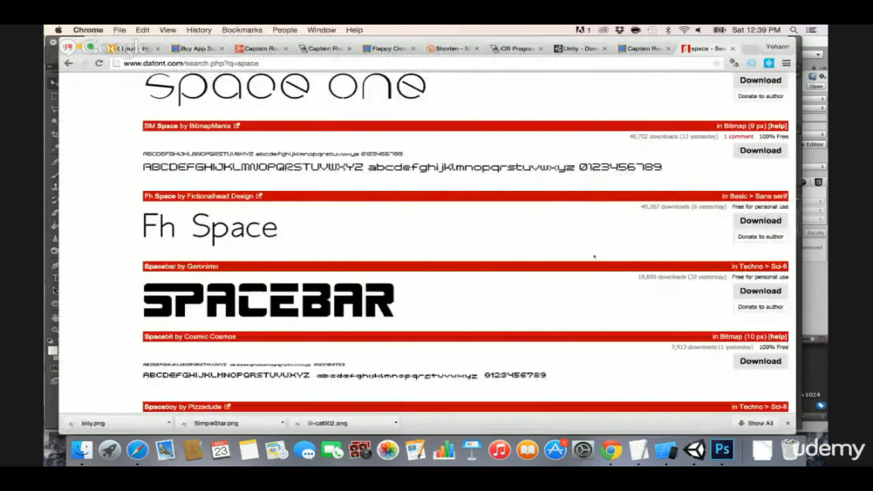
key(super+Tab)
key(super+Tab)
key(super+Tab)
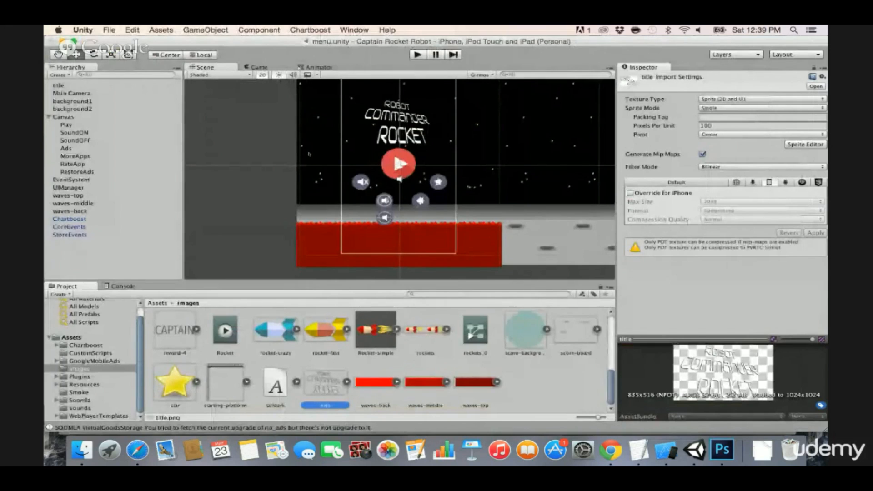
key(super+p)
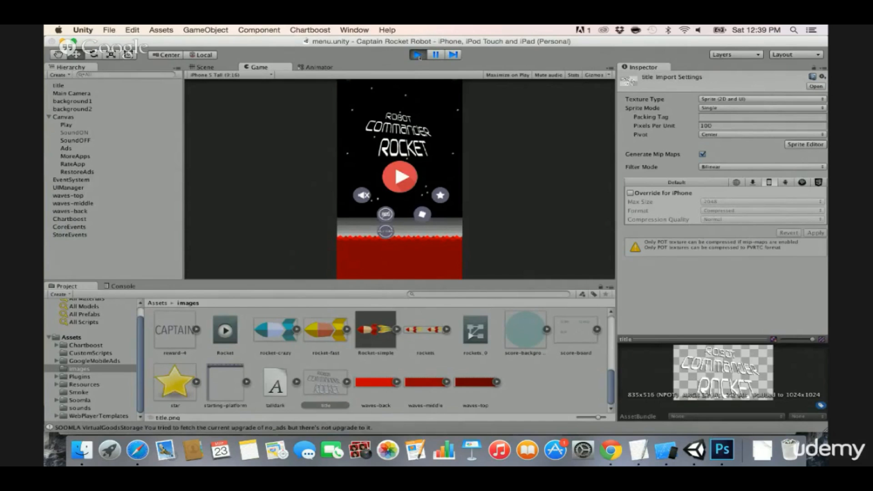
click(417, 55)
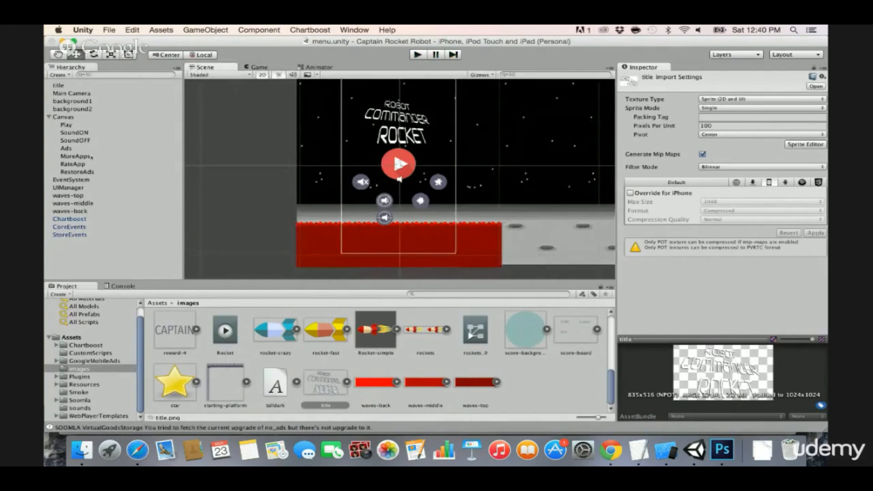
- Open the play scene from the Assets folder and inspect the ship background item and the Main Camera
click(73, 339)
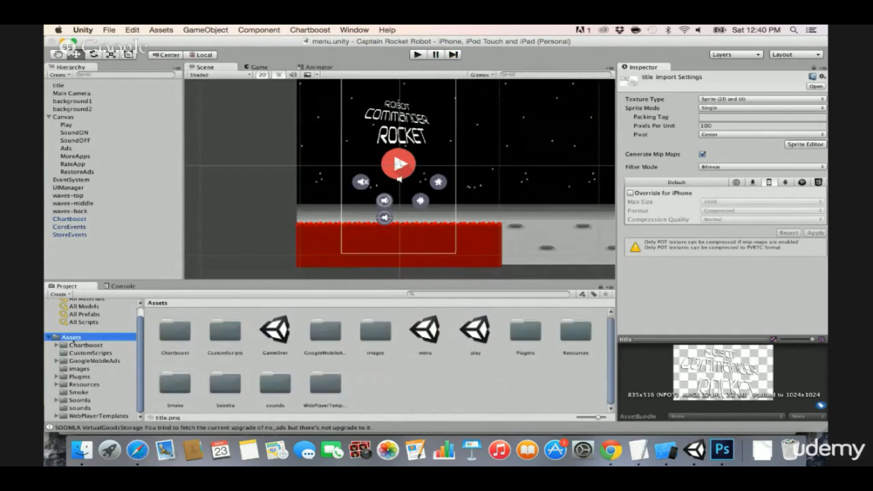
double_click(480, 331)
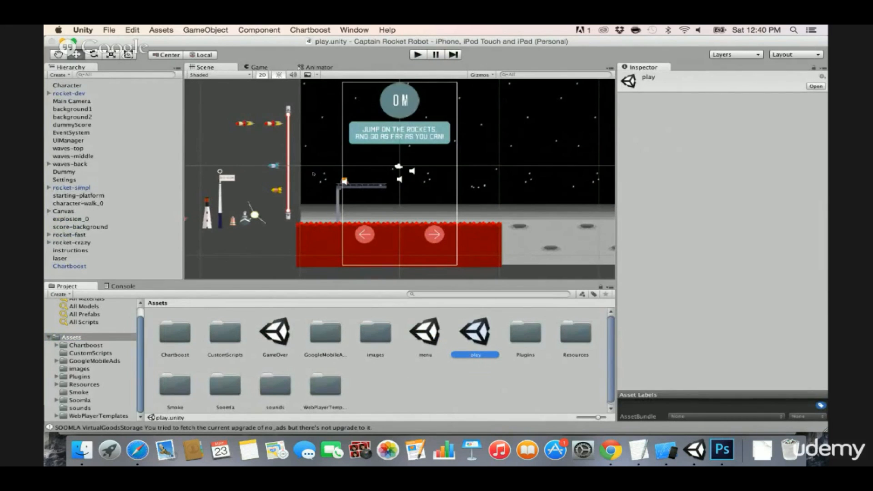
scroll(399, 169, down, 3)
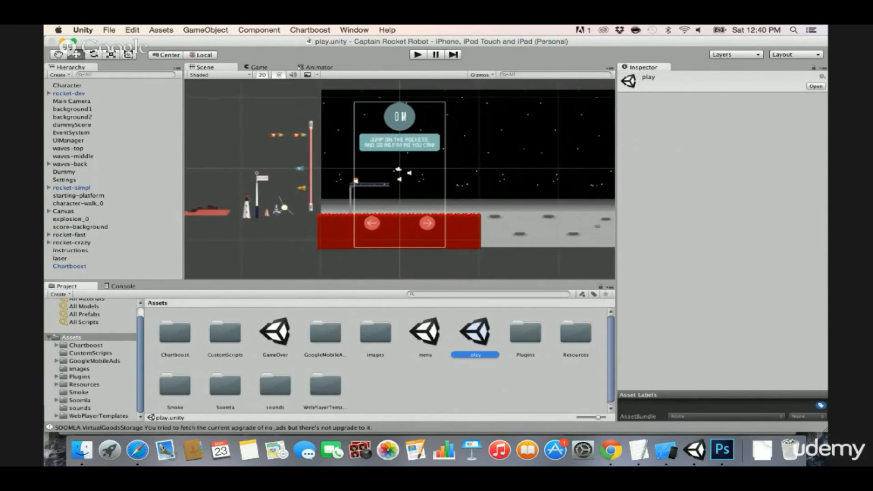
click(221, 214)
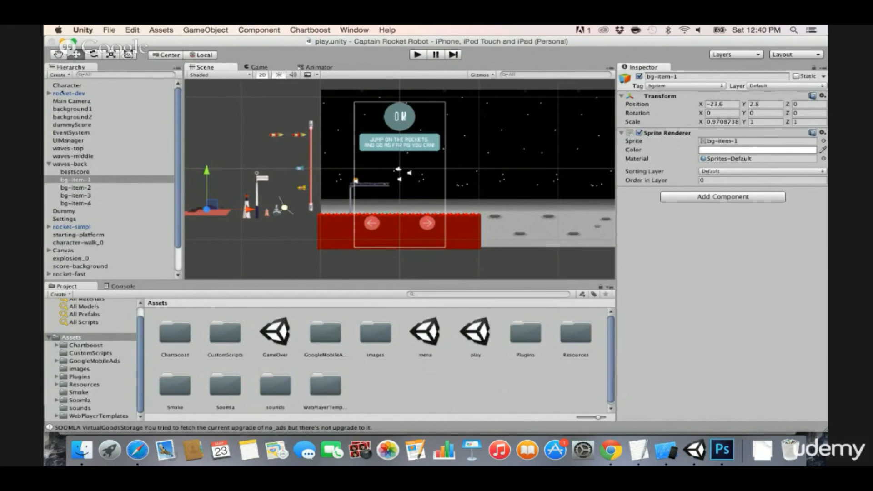
click(71, 101)
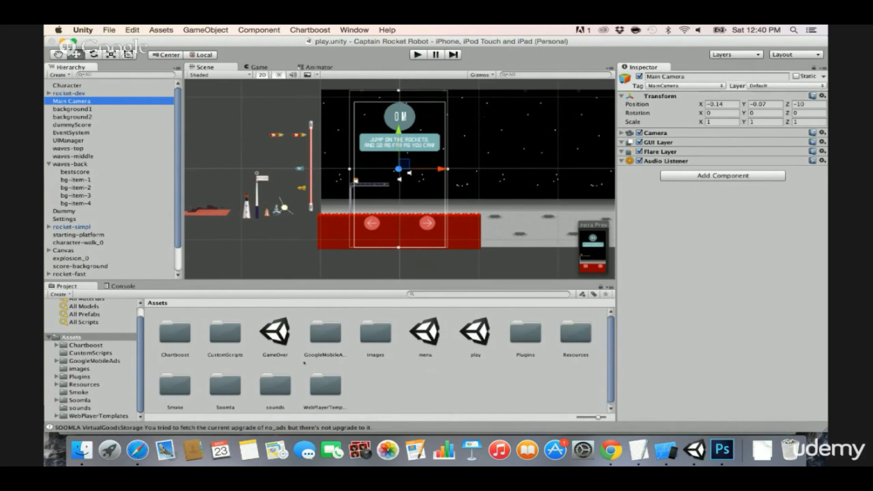
- Find the character sprite in the images folder, reveal it in Finder and open character.png in Photoshop
scroll(287, 387, down, 1)
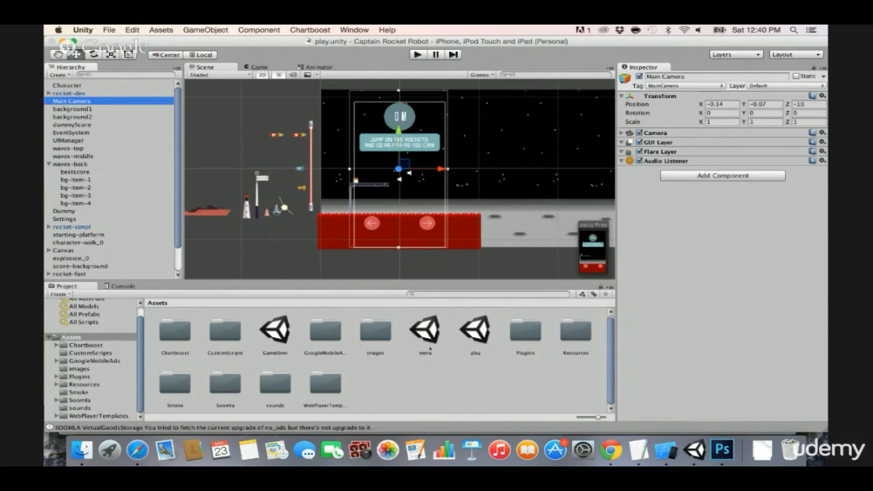
double_click(378, 335)
scroll(363, 356, down, 4)
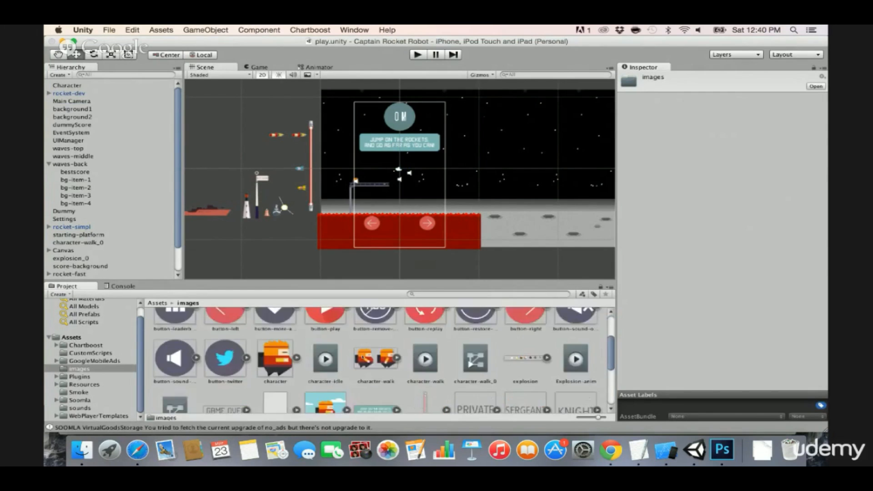
click(275, 336)
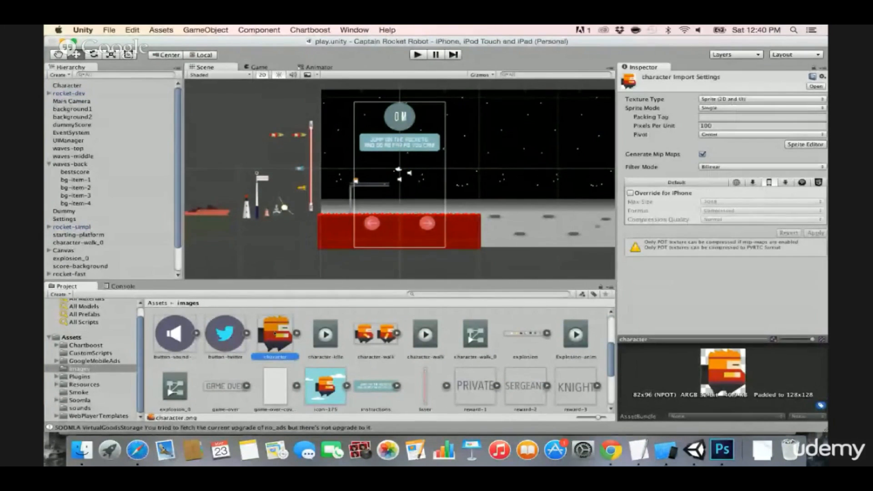
right_click(276, 334)
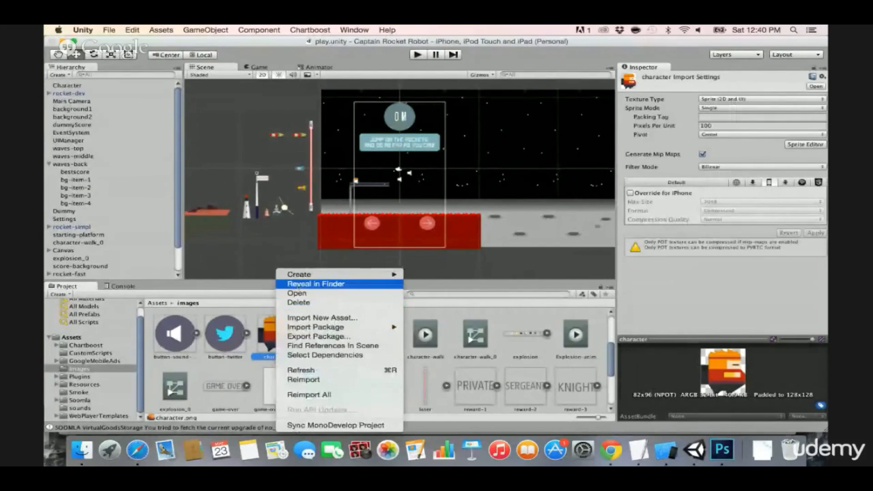
click(291, 283)
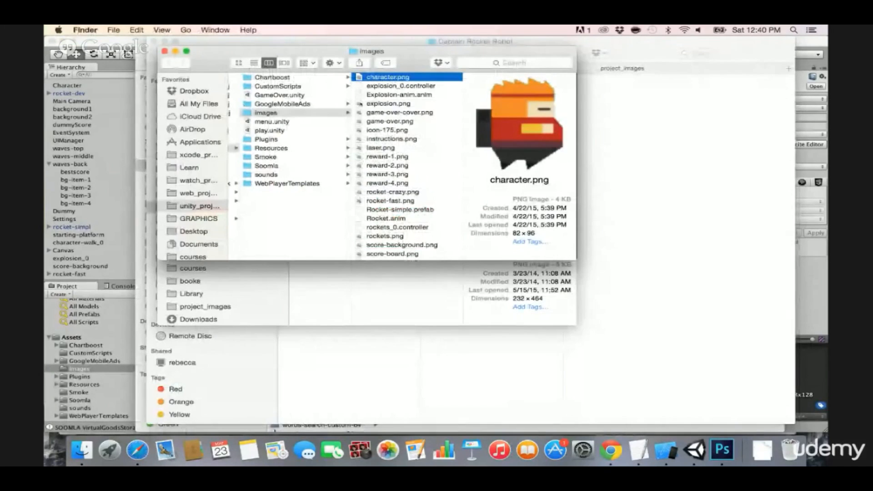
right_click(381, 77)
mouse_move(437, 91)
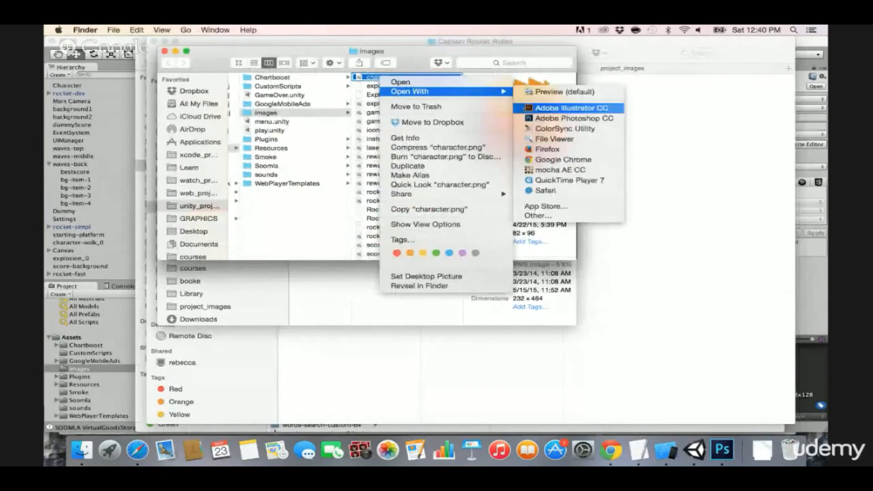
click(574, 119)
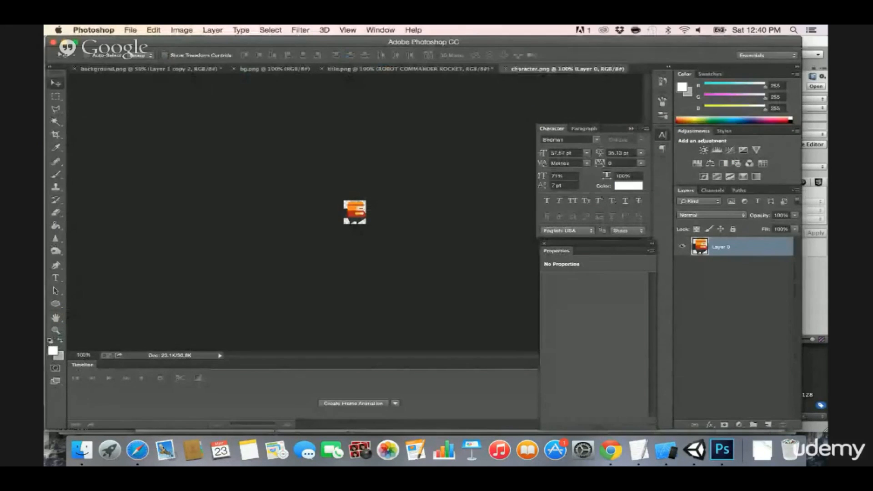
- Close all open Photoshop documents without saving their changes
right_click(520, 69)
click(528, 92)
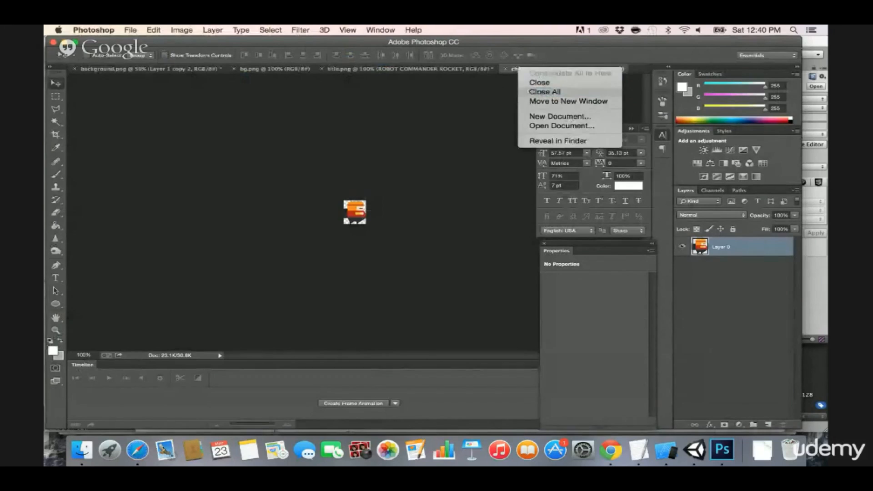
click(409, 182)
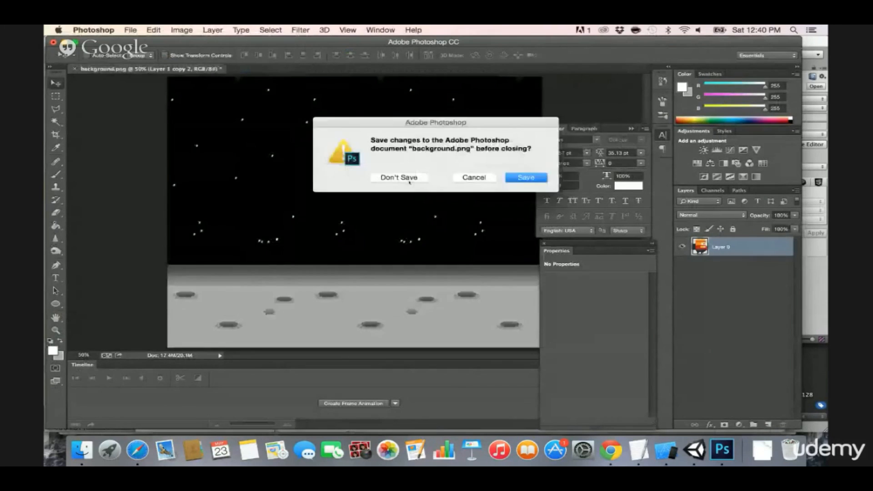
click(409, 182)
- Switch back to Finder and reopen character.png in Photoshop
key(super+Tab)
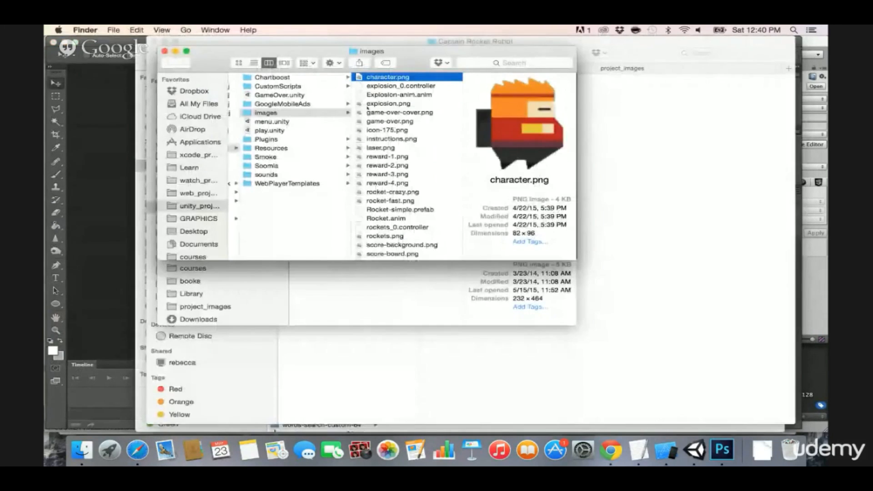
right_click(360, 80)
mouse_move(455, 93)
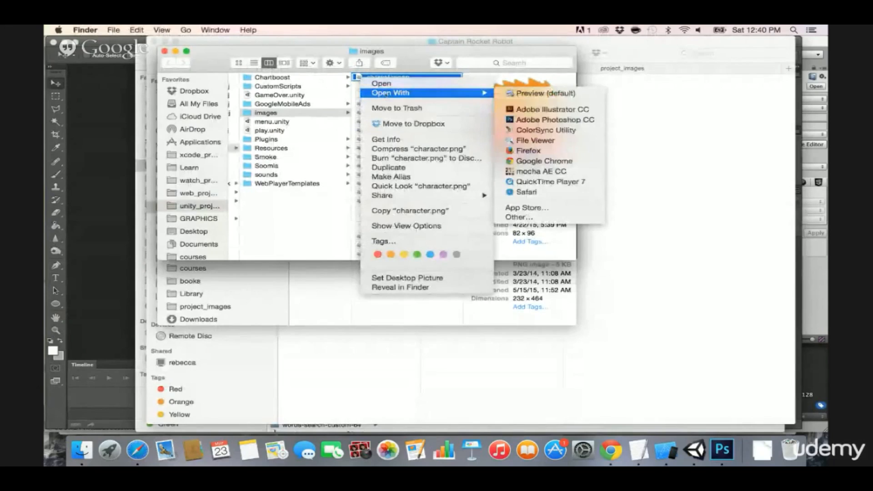
click(573, 120)
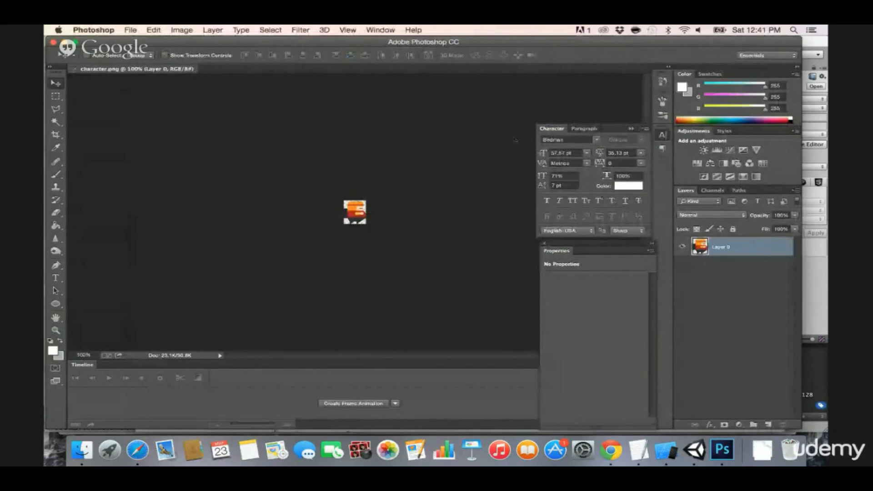
- Switch to Chrome and open openclipart.org in a new tab
key(super+Tab)
key(super+Tab)
key(super+Tab)
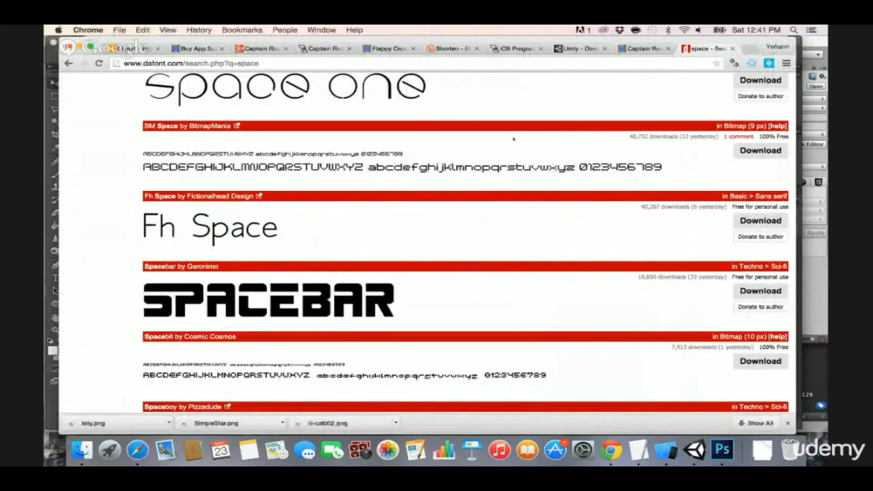
key(super+t)
text(openclipart.org)
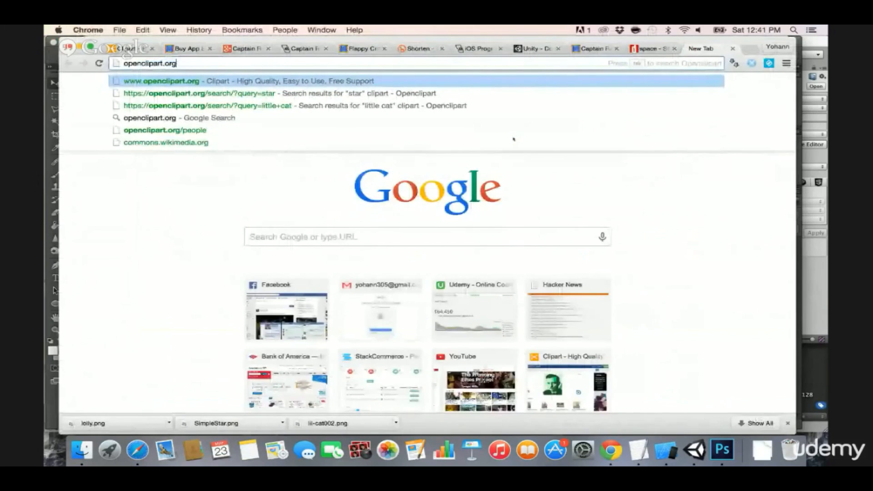
key(Return)
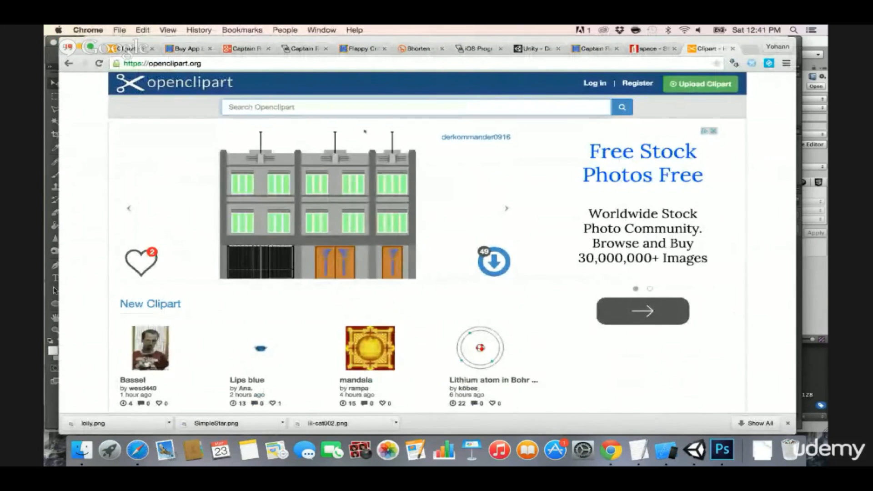
- Open graphicriver.net in another new tab and look over its vector categories and featured graphics
key(super+t)
text(graphic)
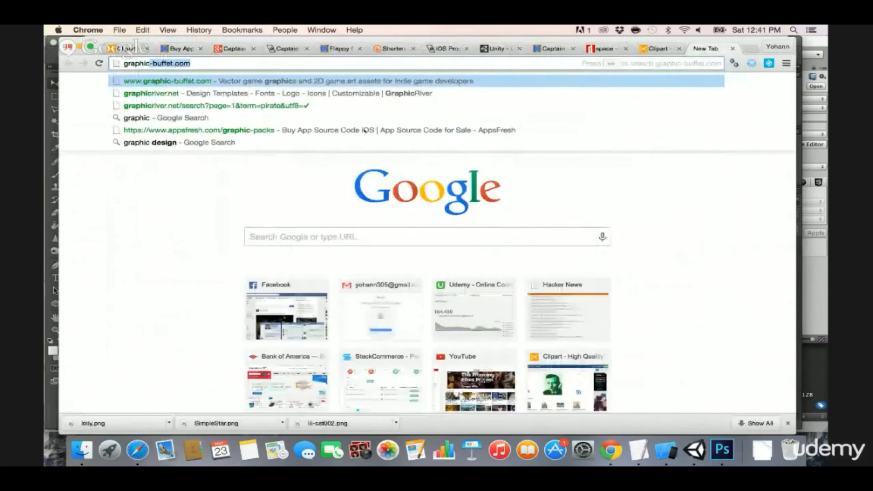
text(river.net)
key(Return)
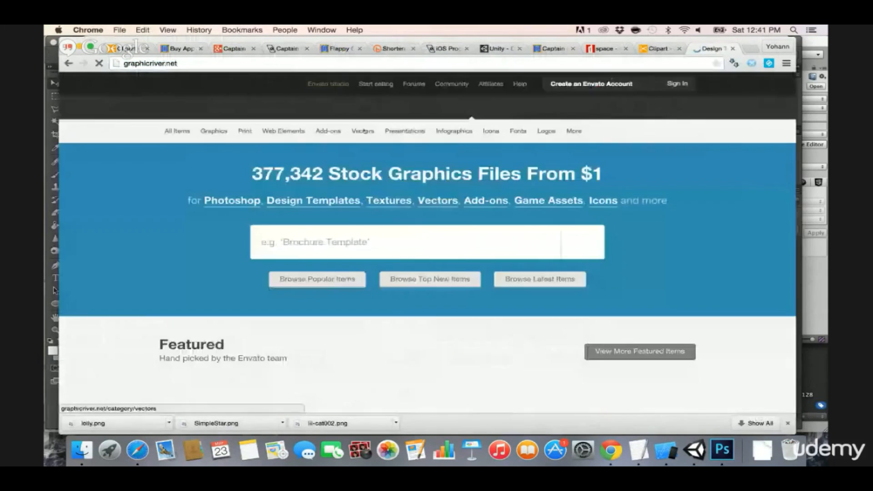
mouse_move(364, 131)
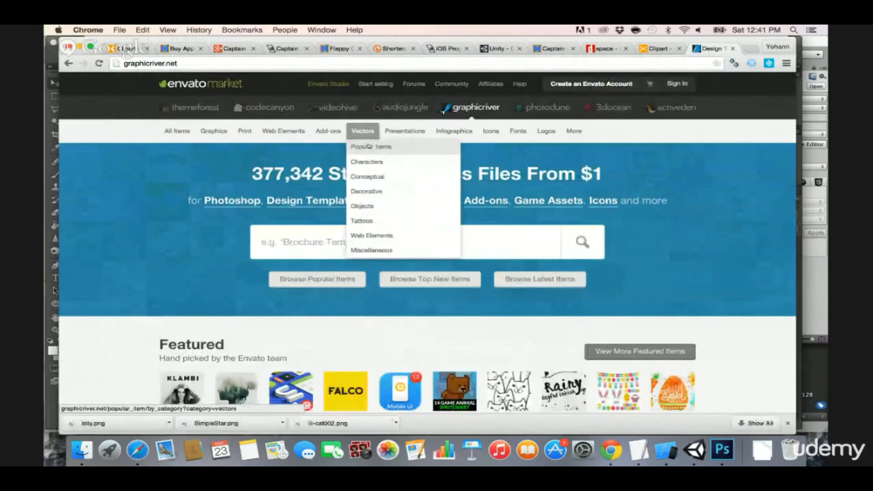
scroll(135, 169, down, 2)
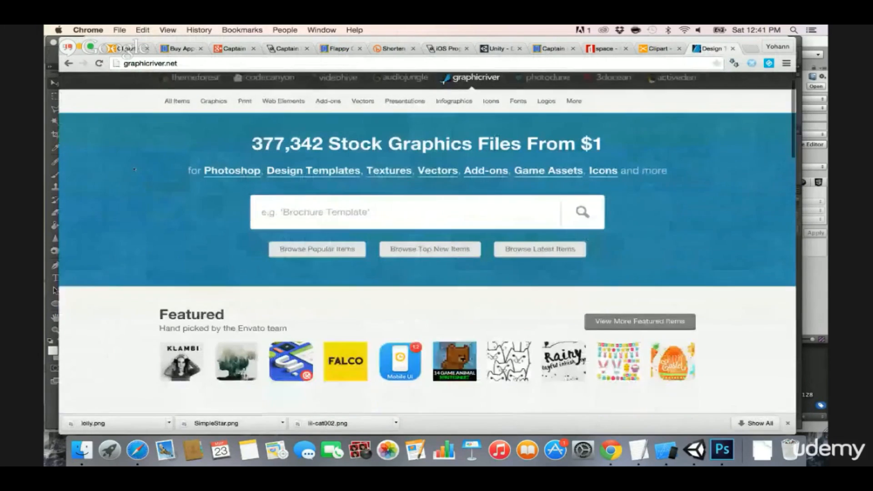
- Search graphicriver.net for "robot", look over the resulting robot graphics and close that tab
scroll(134, 169, down, 5)
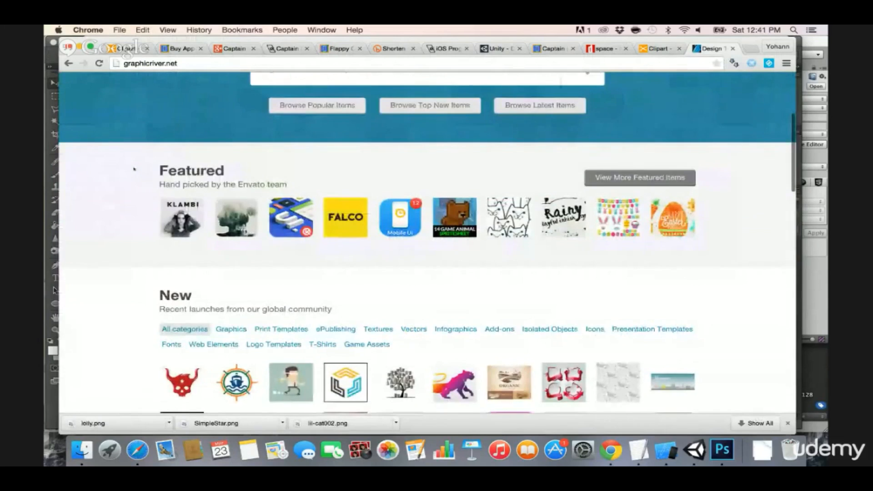
scroll(135, 170, up, 3)
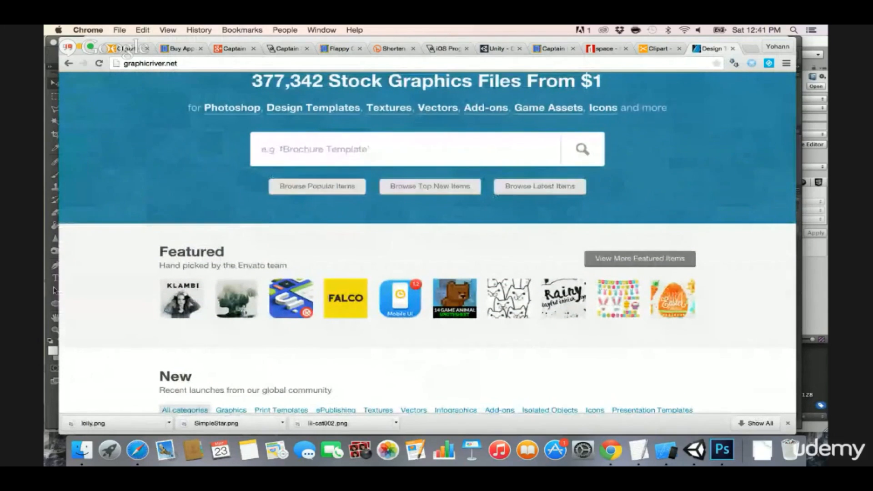
click(309, 154)
text(robot)
key(Return)
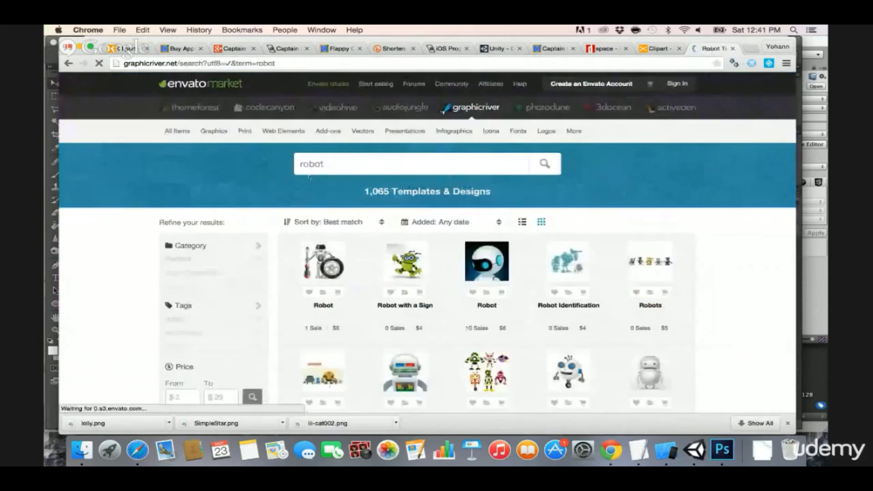
mouse_move(321, 251)
scroll(320, 251, down, 1)
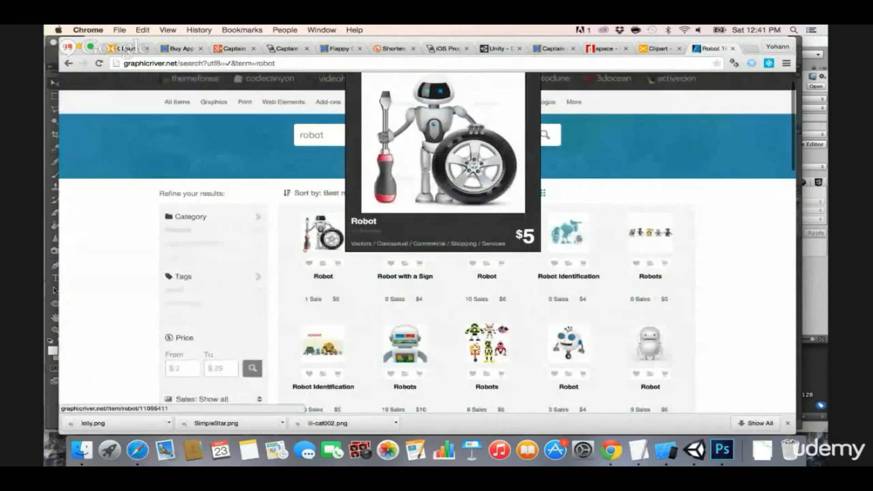
scroll(477, 278, down, 1)
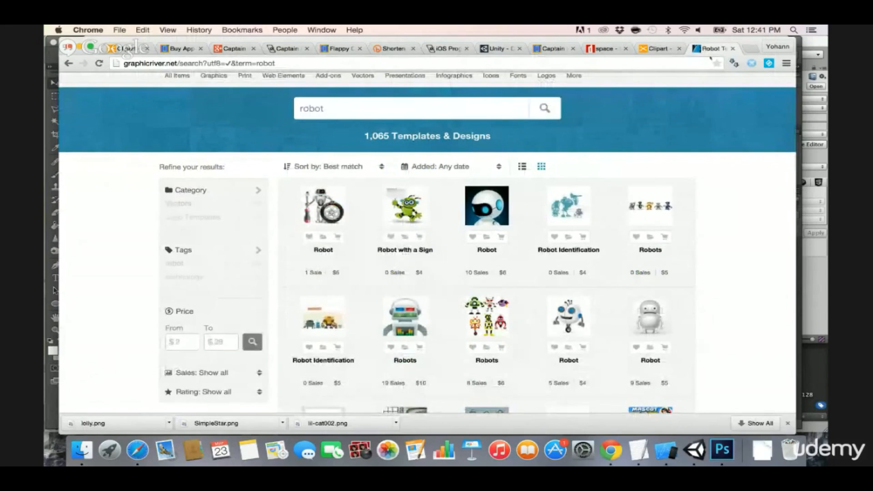
click(733, 49)
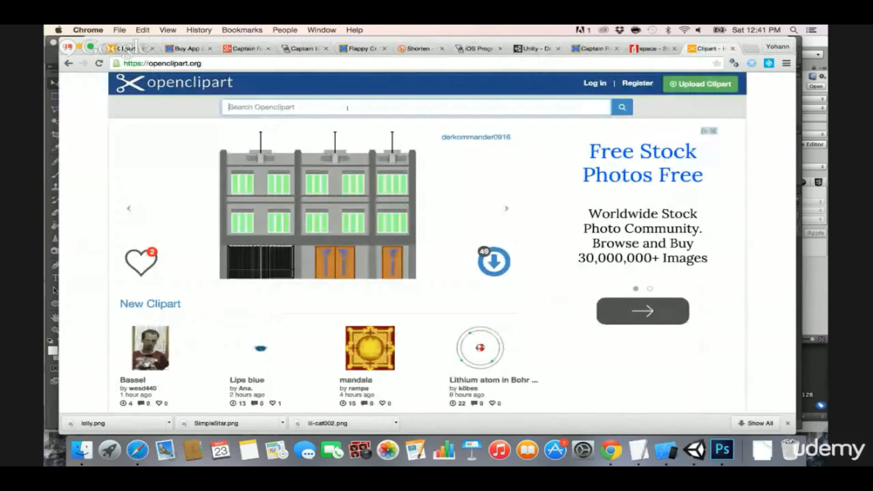
- Search openclipart.org for "robot" clipart
text(robot)
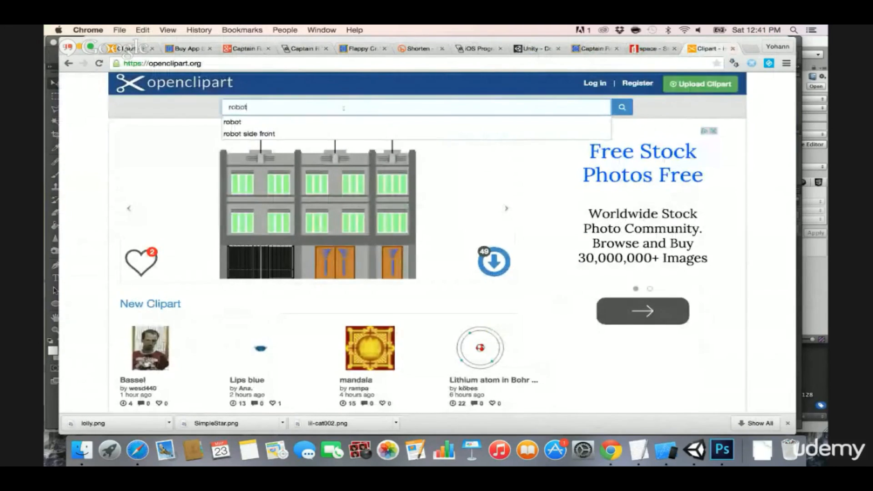
click(278, 119)
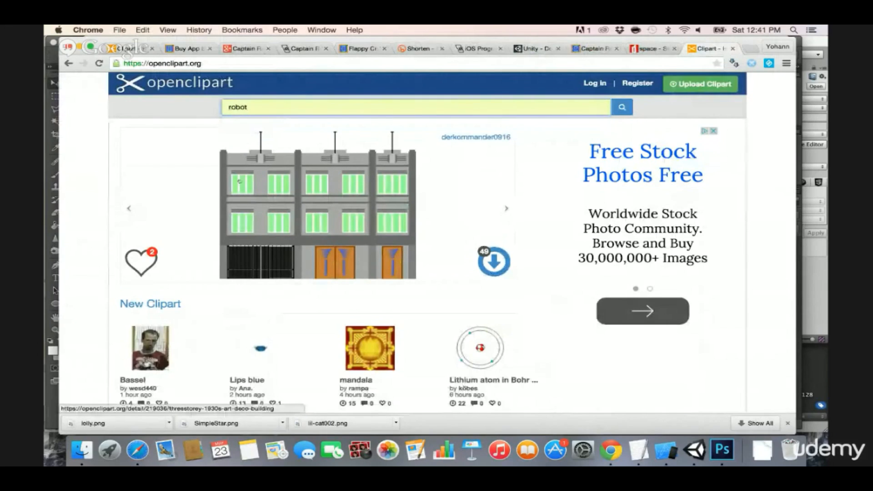
key(Return)
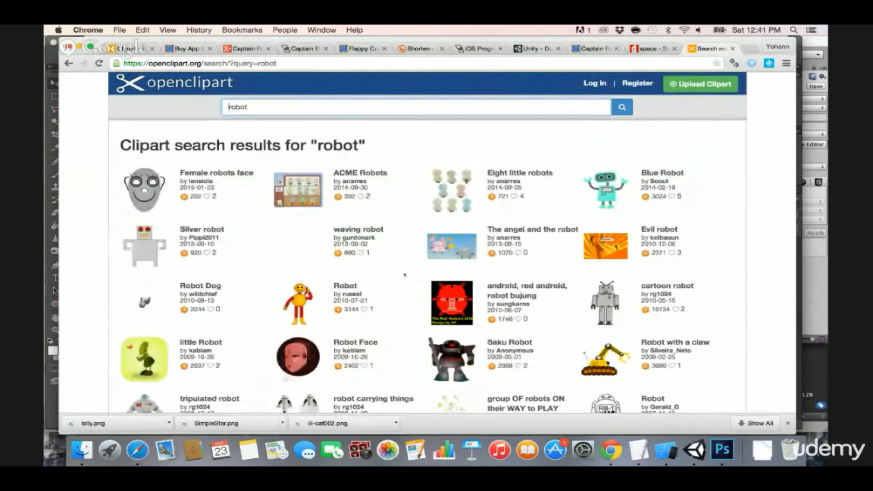
- Open the "Eight little robots" clipart from the results and download its medium PNG image
scroll(405, 275, down, 2)
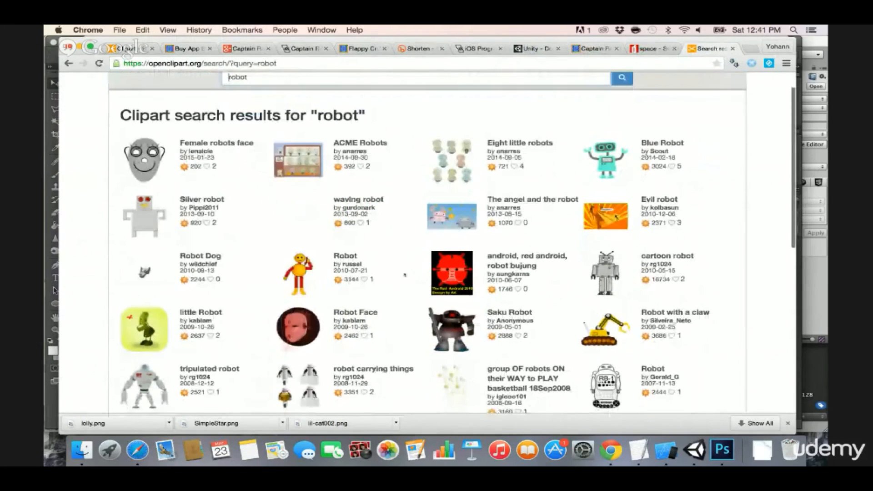
scroll(405, 275, up, 2)
click(511, 176)
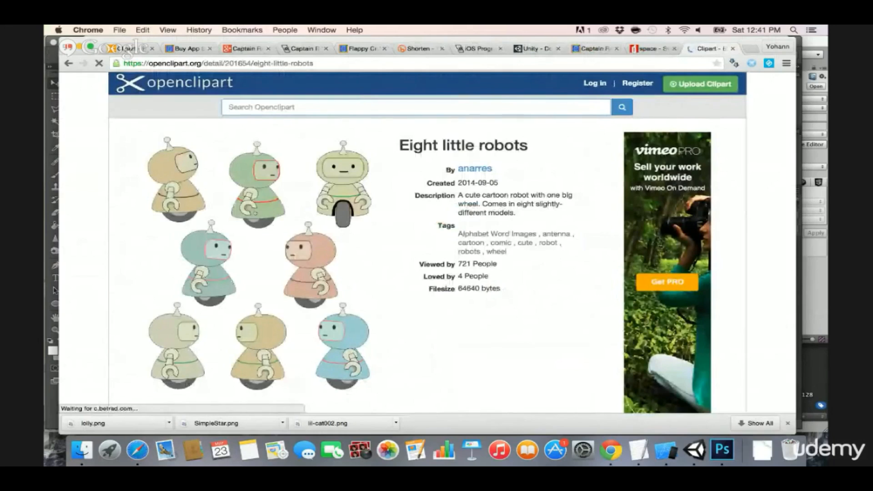
scroll(224, 203, down, 10)
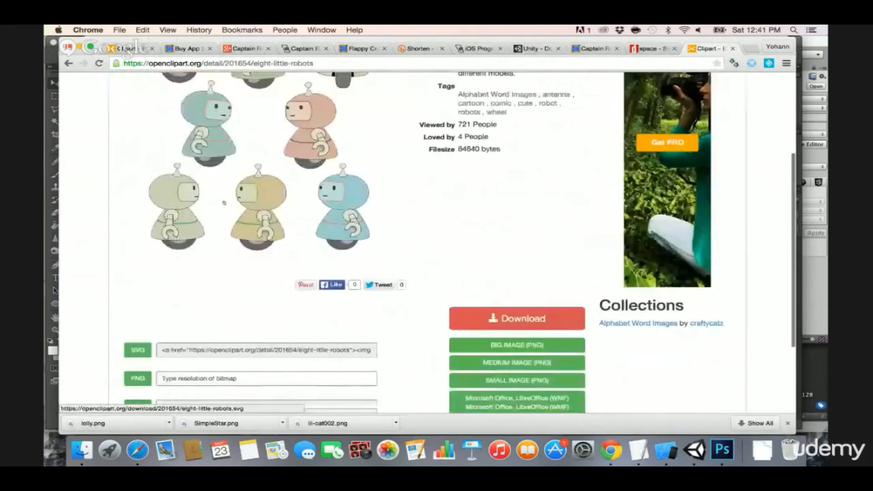
click(486, 298)
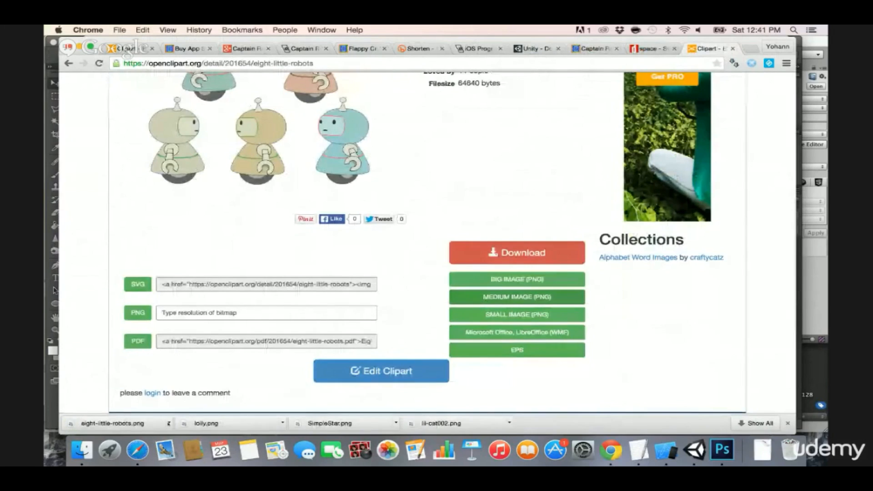
- Reveal the downloaded eight-little-robots.png in Finder and open it in Adobe Photoshop CC
click(168, 424)
click(190, 411)
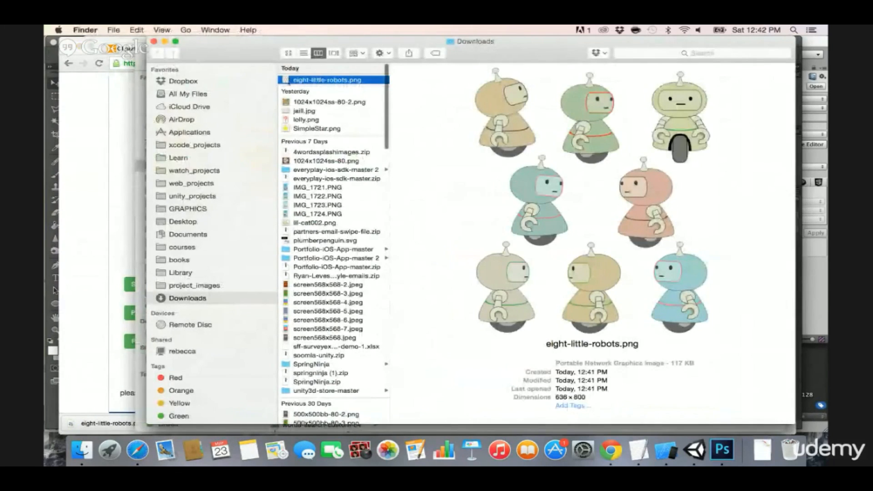
right_click(291, 80)
mouse_move(400, 96)
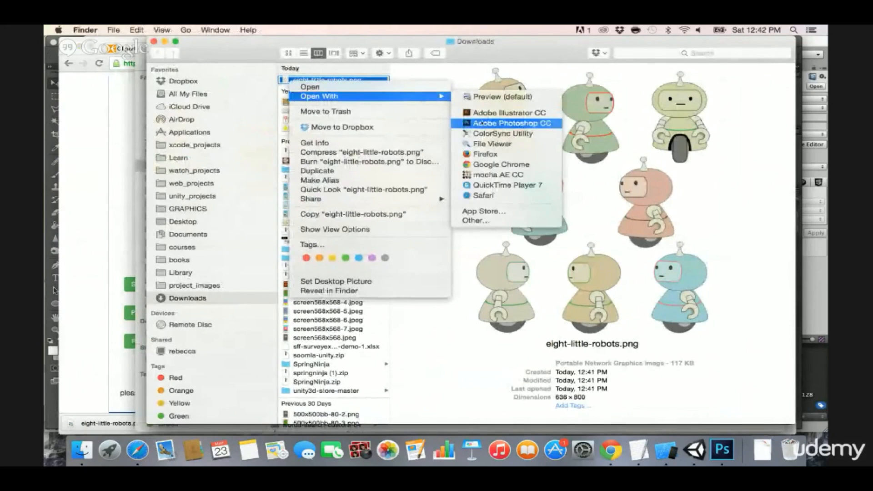
click(481, 123)
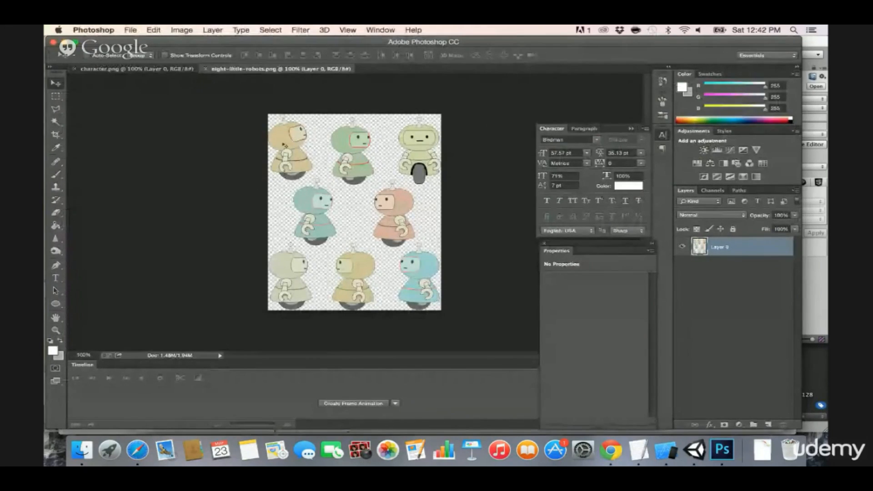
- Copy the beige robot in the upper-left corner of eight-little-robots.png and paste it into character.png
key(m)
drag(269, 104, 315, 181)
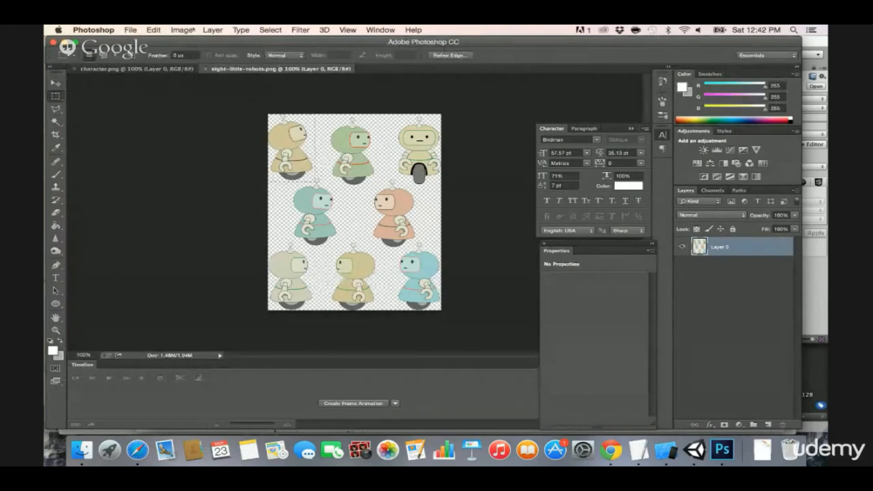
click(153, 30)
click(157, 101)
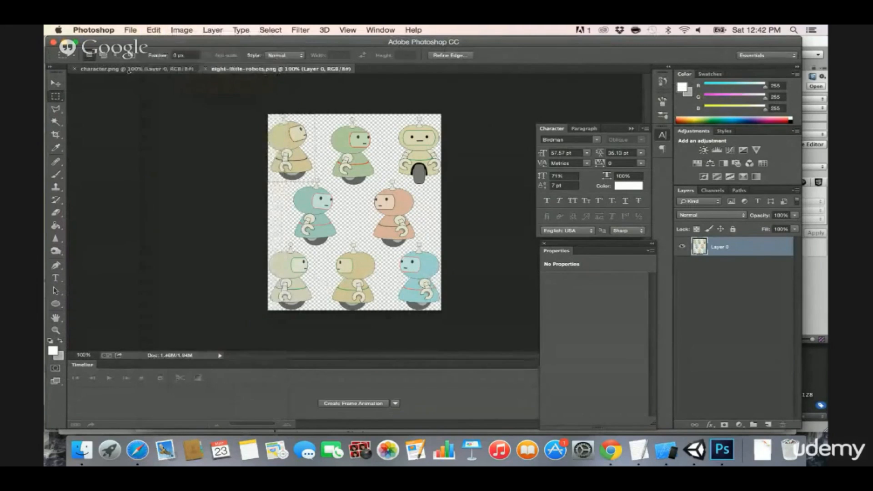
click(130, 69)
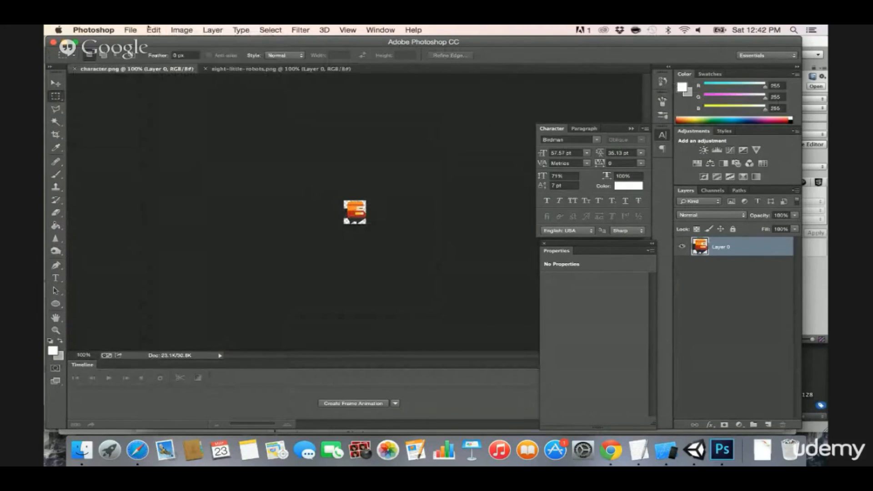
click(154, 30)
click(165, 117)
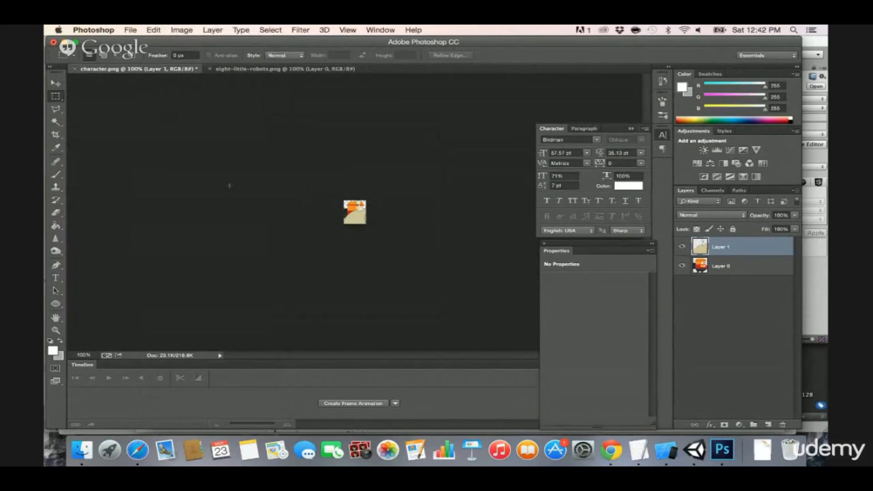
- Scale the pasted robot to about 38% with Free Transform and shift it right within the character canvas
key(super+t)
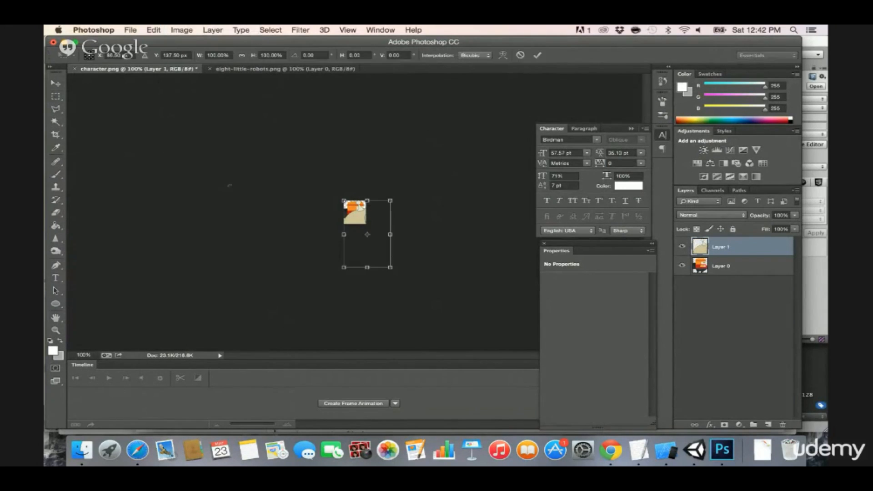
drag(391, 269, 369, 223)
key(Right)
key(Right)
key(Right)
key(Right)
key(Right)
key(Right)
key(Right)
key(Right)
key(Right)
key(Right)
key(Right)
key(Right)
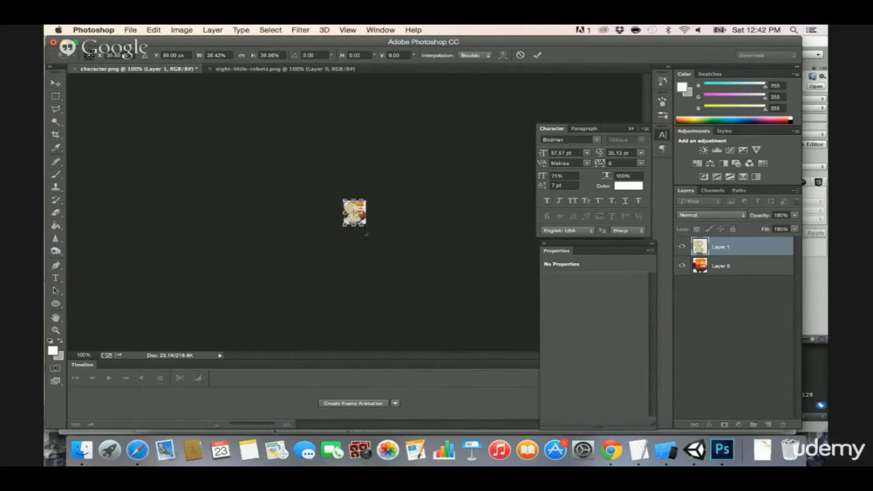
key(Right)
key(Right)
key(Right)
key(Right)
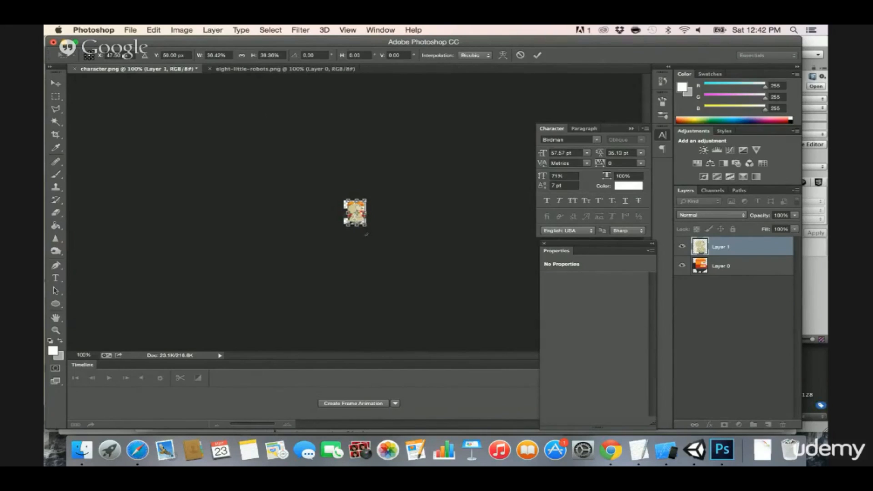
key(Return)
- Nudge the robot slightly to the right and hide Layer 0 containing the original character
key(super+equal)
key(super+equal)
key(super+equal)
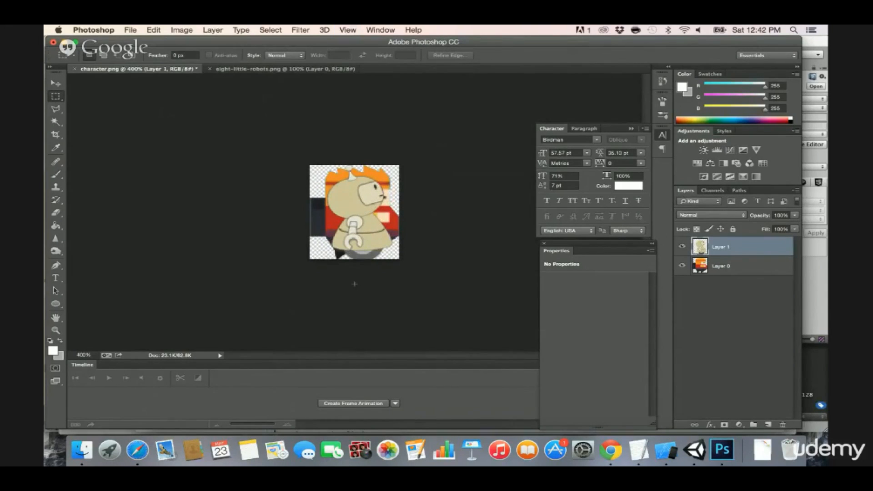
key(v)
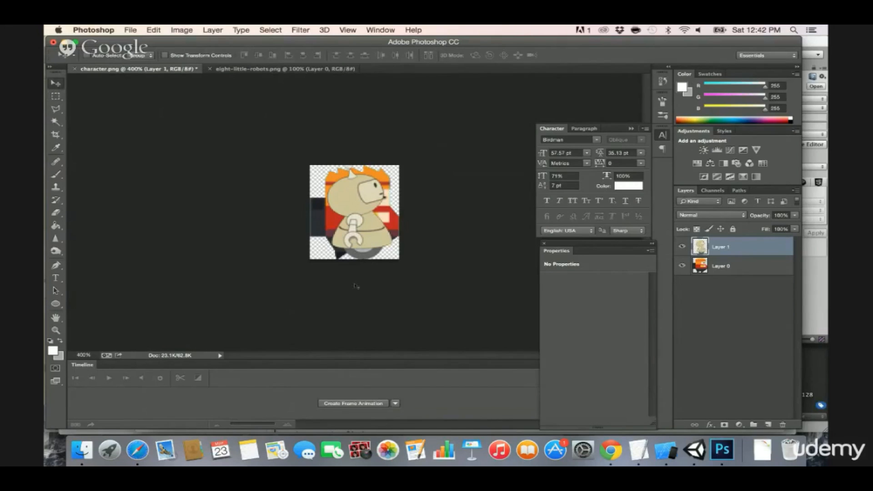
key(Right)
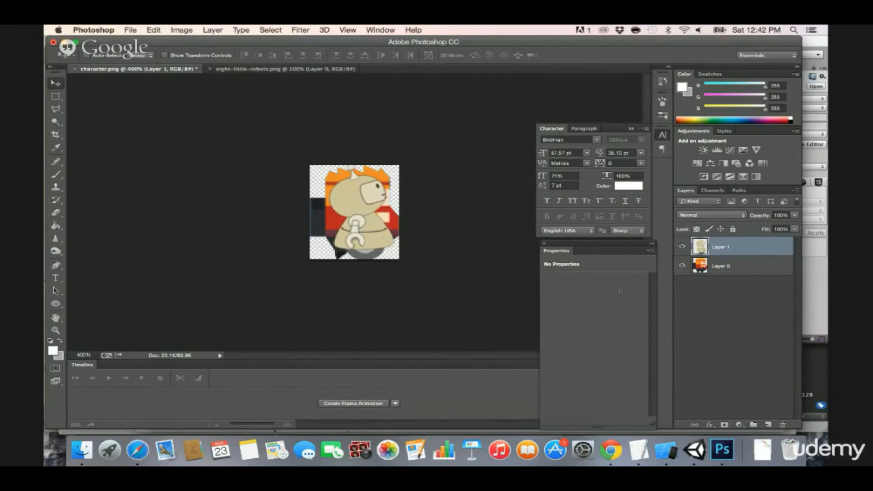
click(682, 266)
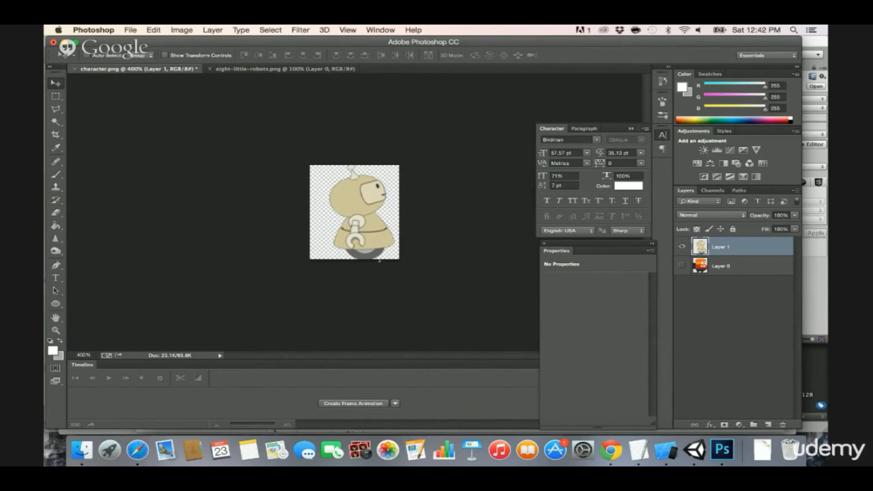
- Export the robot for web as PNG-24, replacing character.png in the project's images folder
key(alt+shift+super+s)
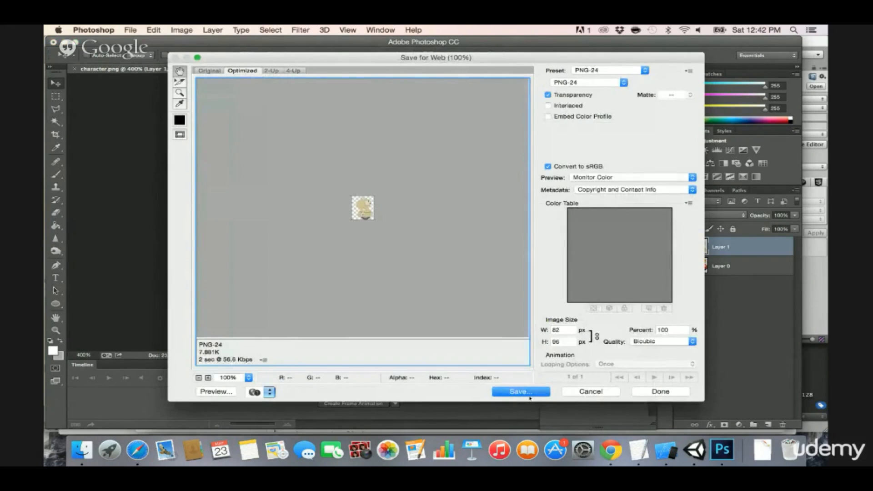
click(530, 395)
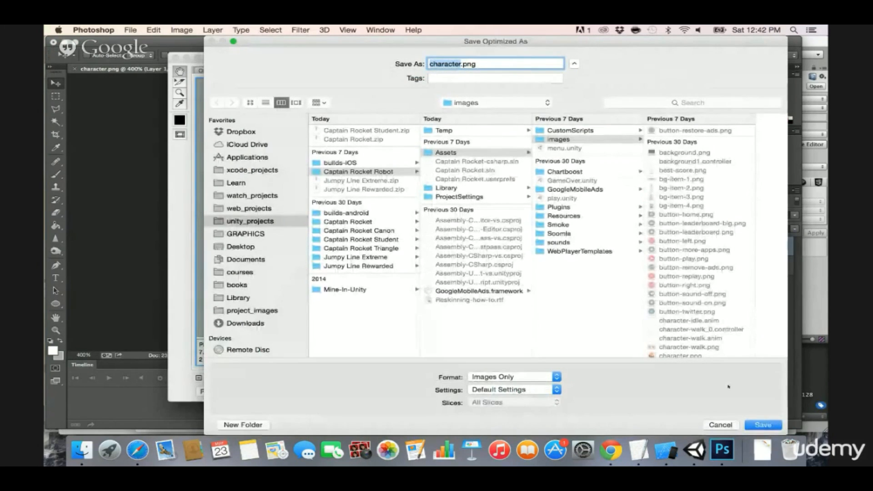
key(Return)
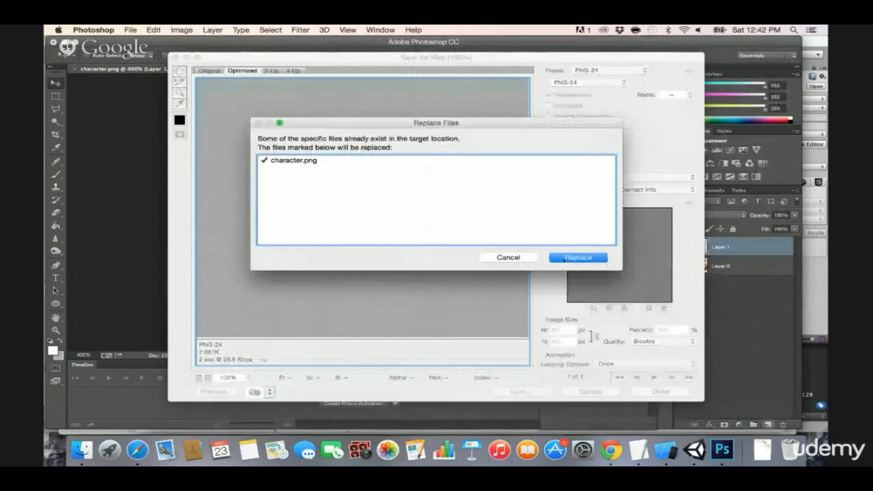
key(Return)
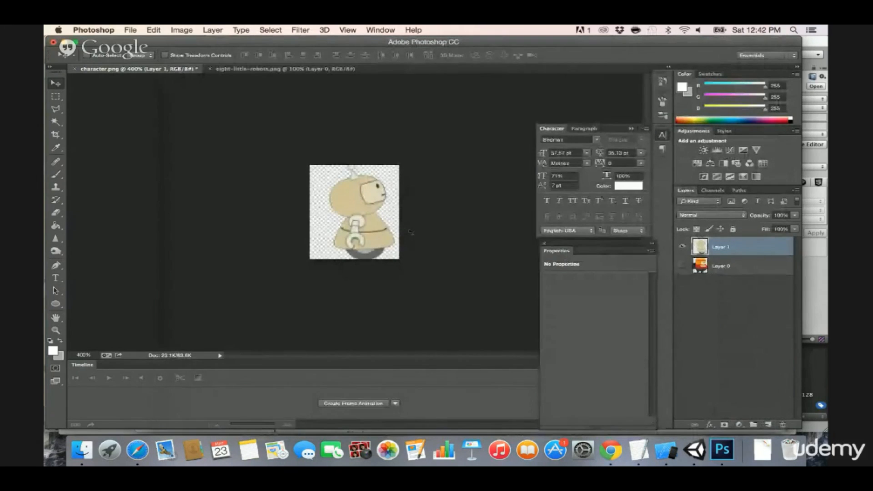
- Switch to Finder's images folder, check the files from character.png to game-over.png, and enlarge the window
key(super+Tab)
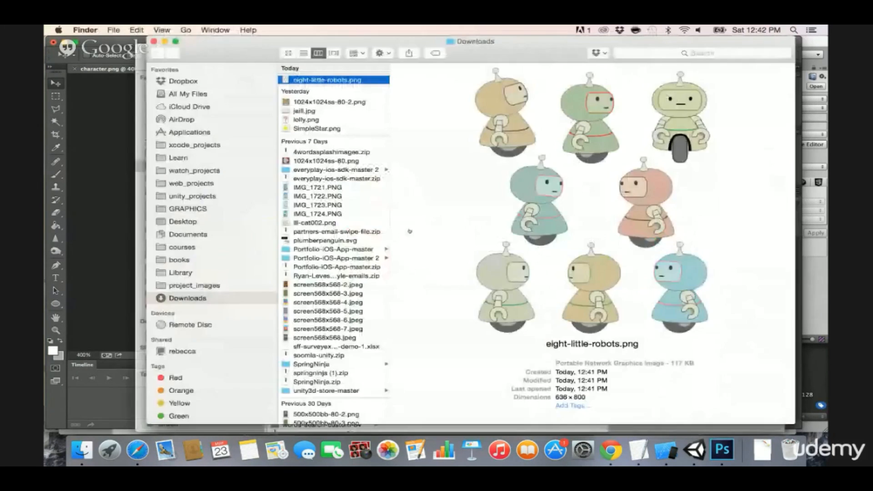
key(super+grave)
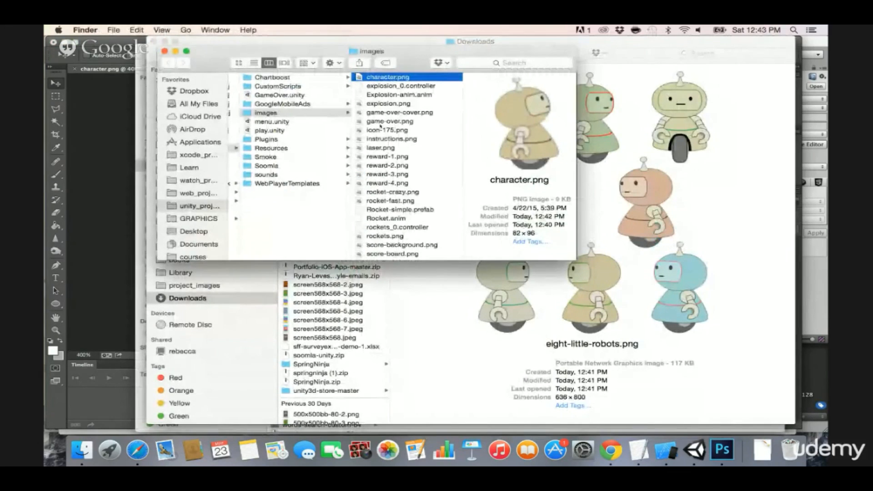
key(Down)
key(Down)
key(Down)
key(Down)
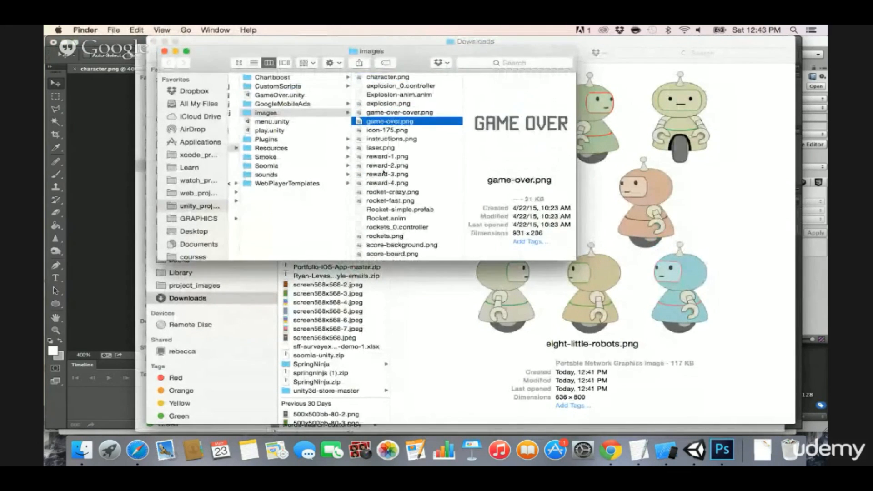
drag(576, 260, 658, 327)
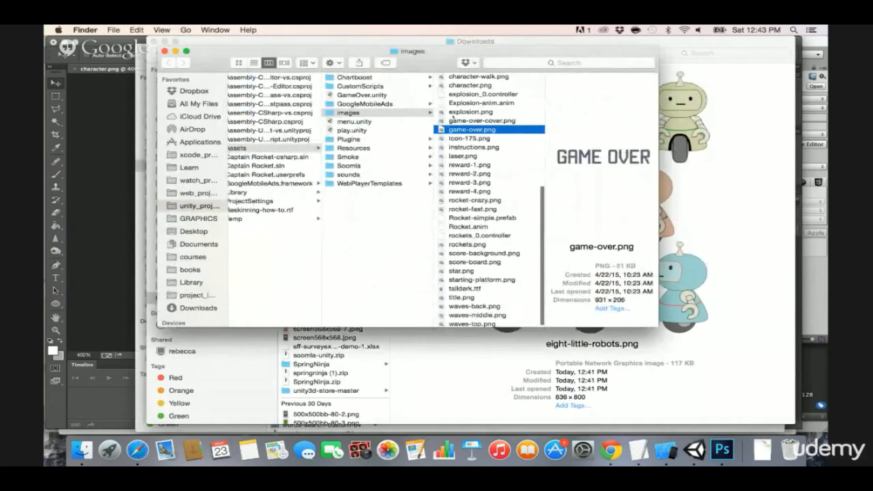
- Switch to Unity, reveal the character-walk image in Finder, and open character-walk.png in Photoshop
key(super+Tab)
key(super+Tab)
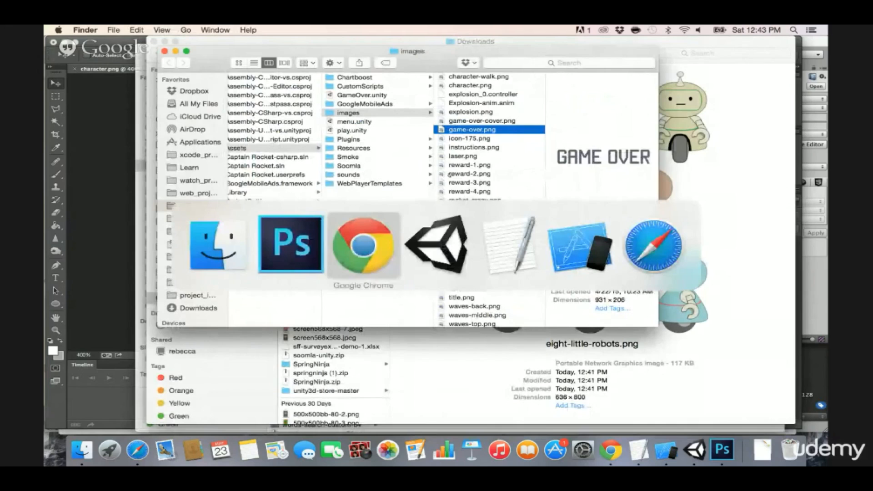
key(super+Tab)
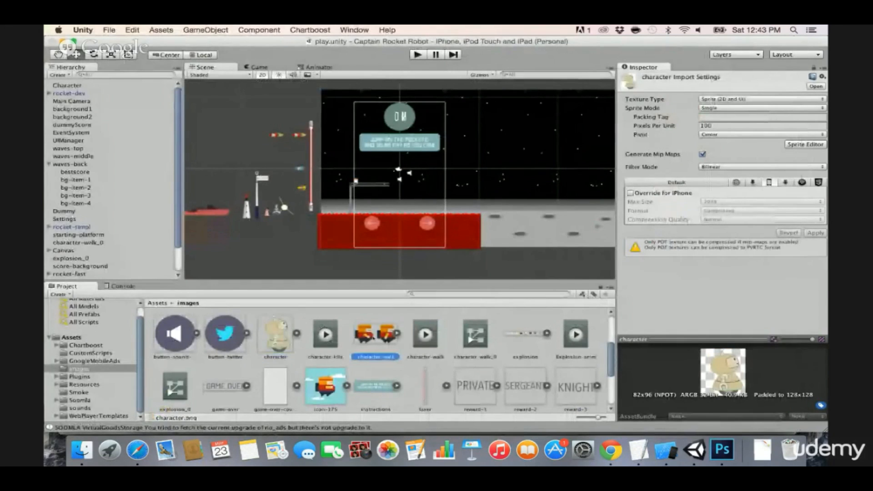
right_click(377, 269)
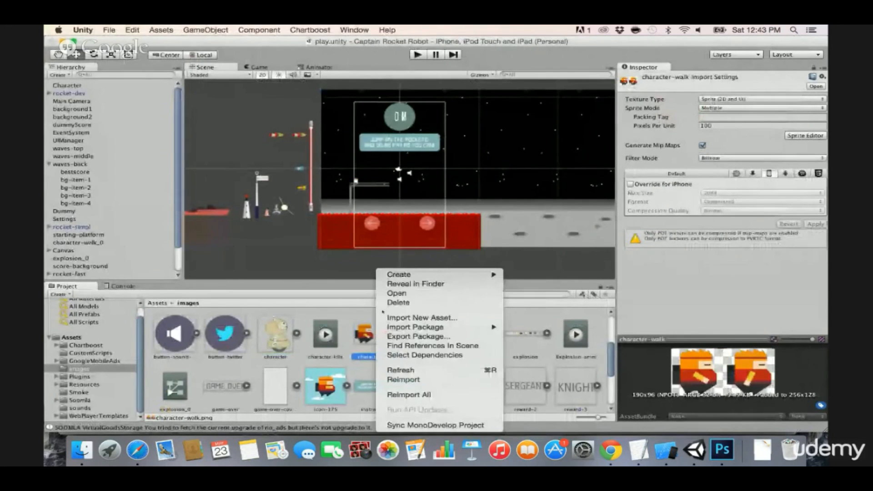
click(388, 286)
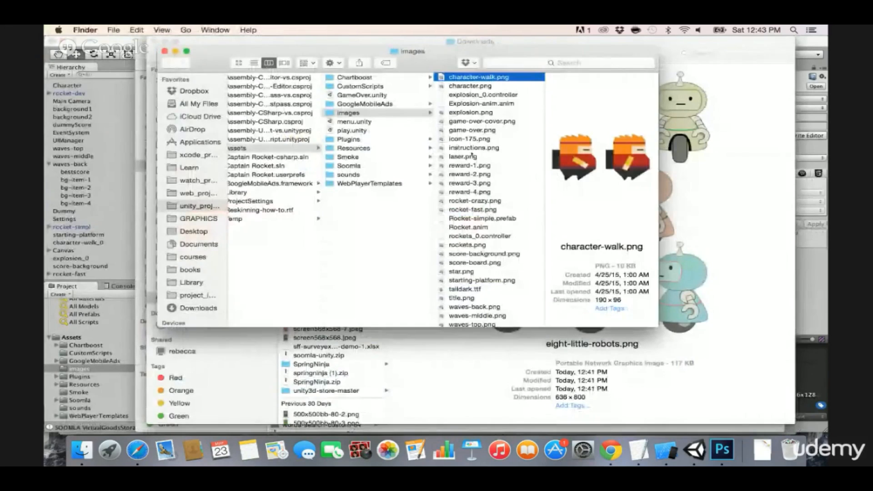
right_click(442, 77)
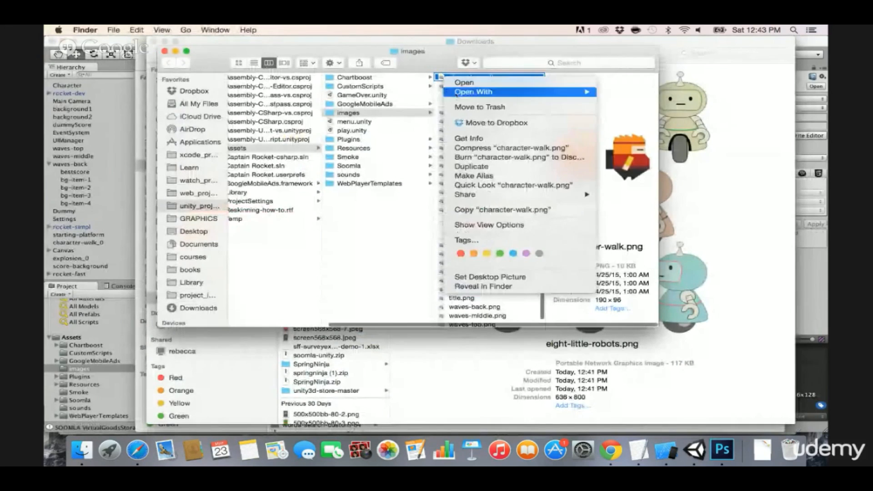
mouse_move(523, 92)
click(637, 119)
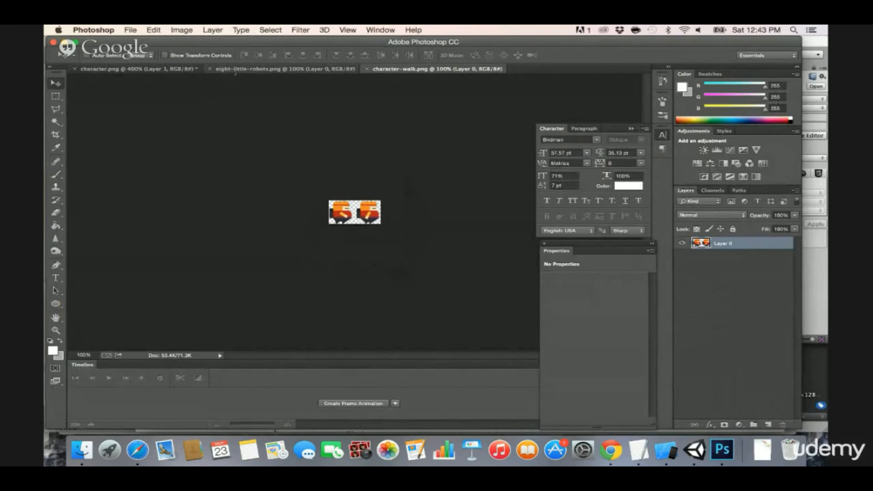
- Copy the robot from character.png into character-walk.png and position it over the first walking figure
click(196, 69)
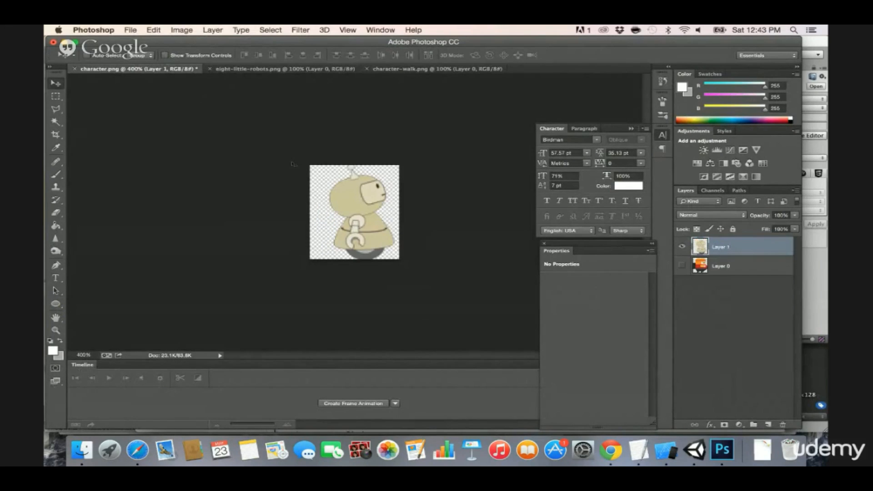
key(super+a)
click(389, 69)
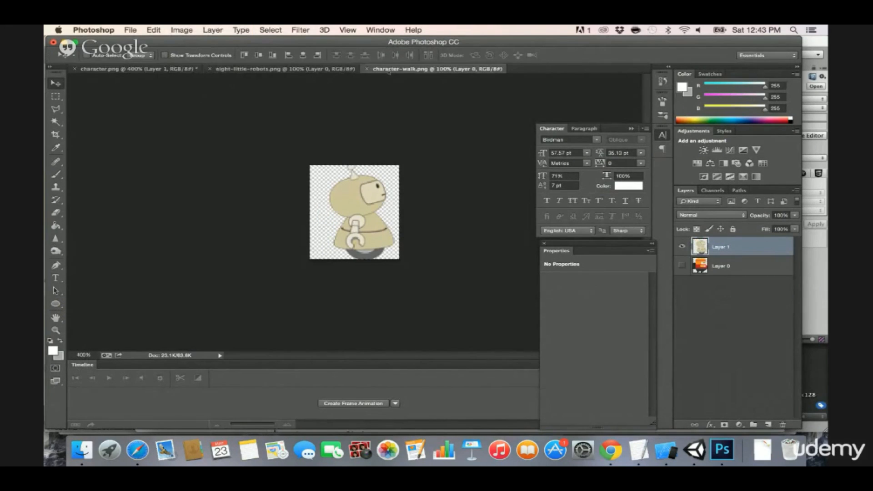
key(super+v)
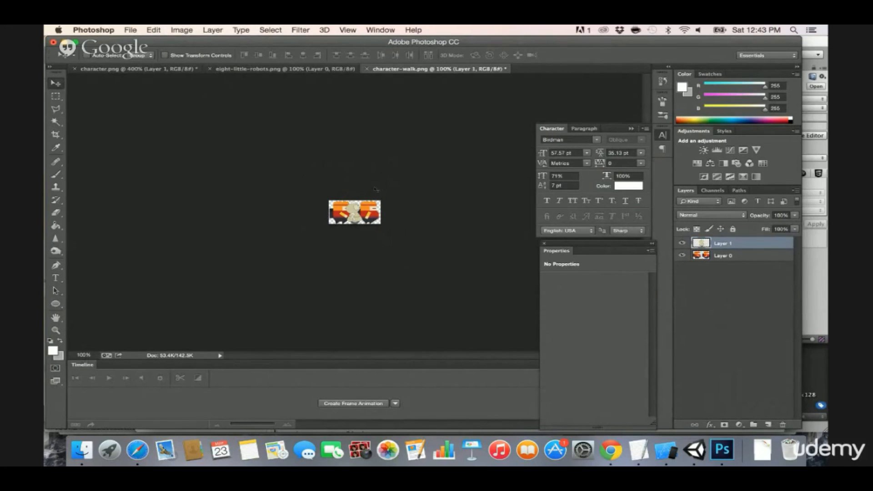
key(shift+Left)
key(shift+Left)
key(shift+Left)
key(shift+Left)
key(shift+Left)
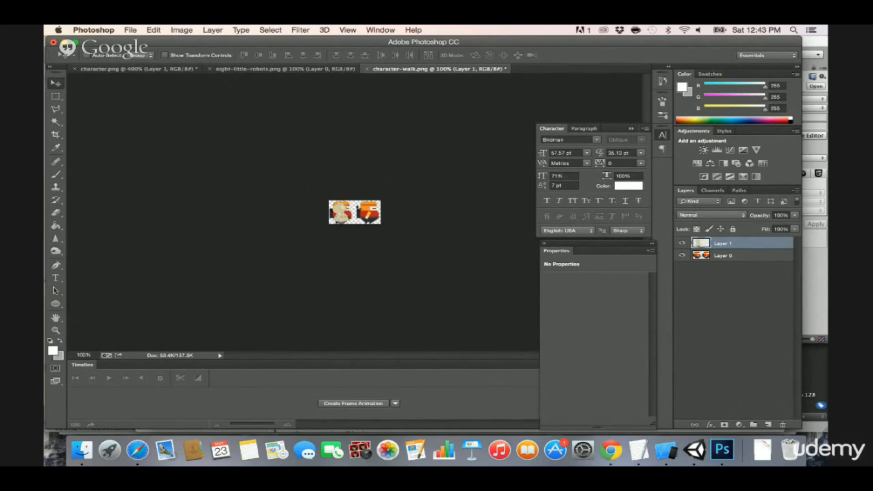
key(shift+Right)
key(shift+Left)
key(shift+Right)
- Duplicate the robot layer, shift the copy over the second walking figure, and hide Layer 0 with the original characters
key(super+j)
key(shift+Right)
key(shift+Right)
key(shift+Right)
key(shift+Right)
key(shift+Right)
key(shift+Right)
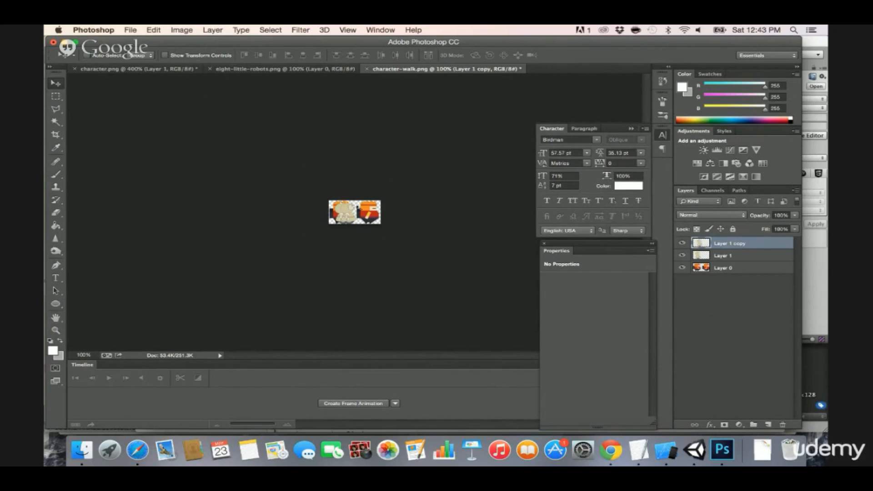
key(shift+Right)
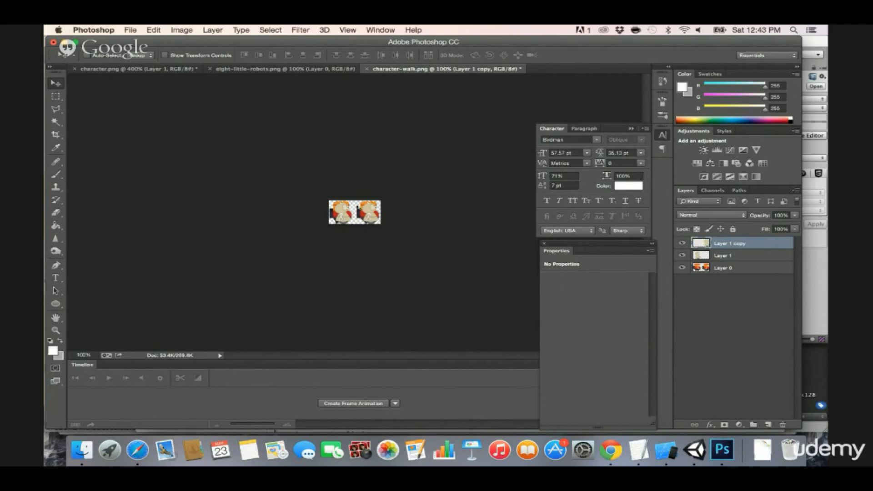
key(shift+Right)
click(682, 268)
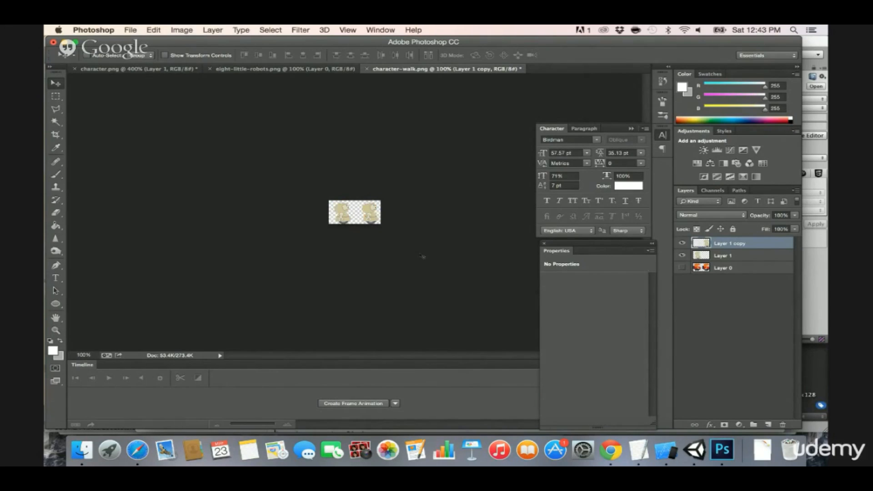
- Rotate the second robot about 5 degrees clockwise with Free Transform
key(super+equal)
key(super+equal)
key(super+equal)
key(super+equal)
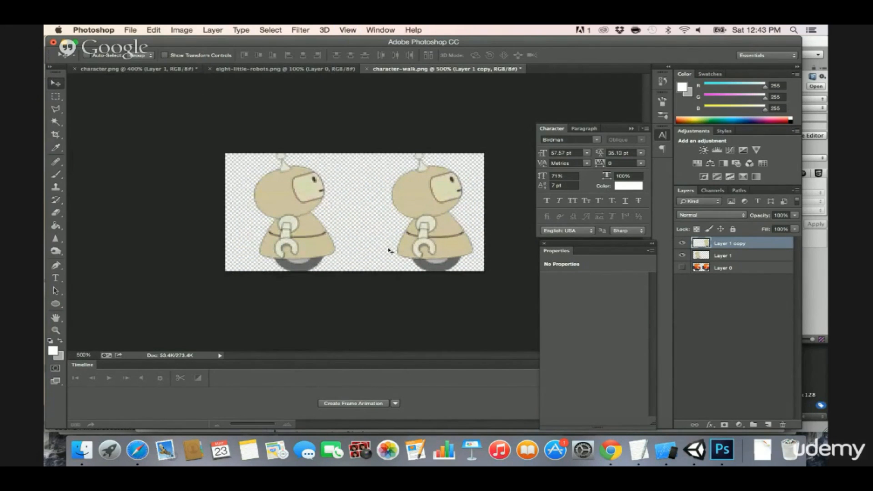
key(super+t)
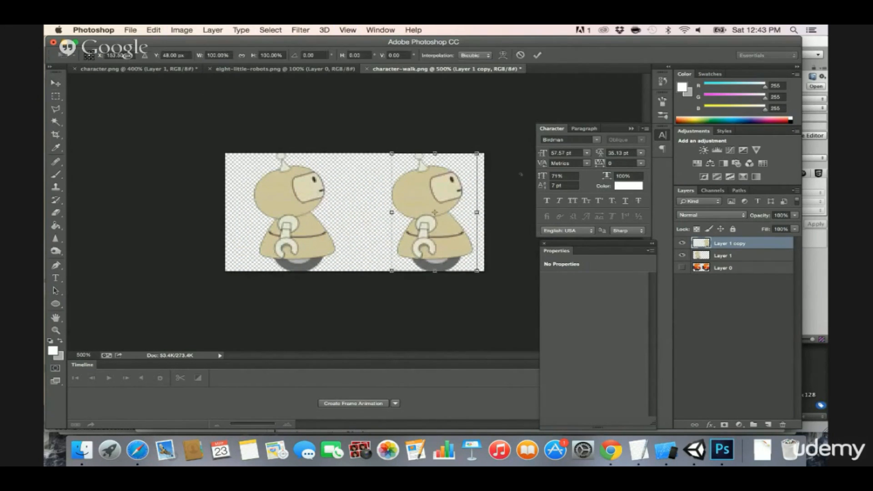
drag(375, 150, 379, 148)
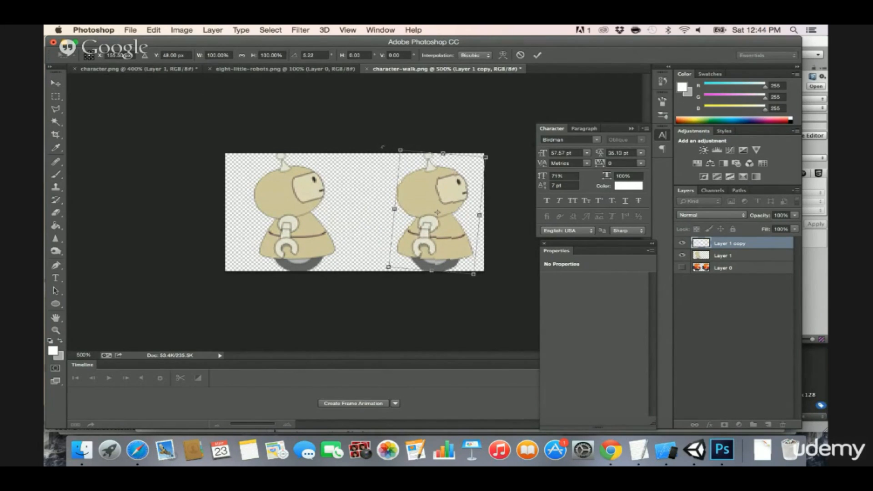
key(Return)
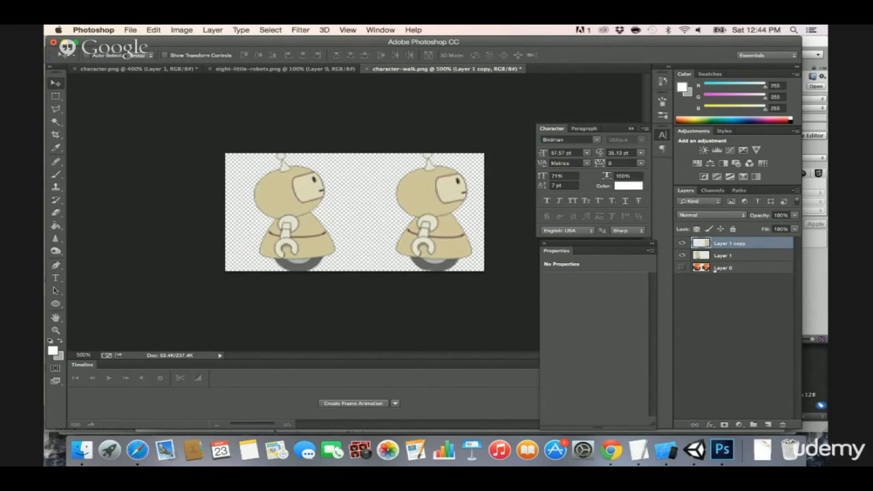
- Merge all three layers and export the result for web, replacing character-walk.png in the project's images folder
shift+click(733, 270)
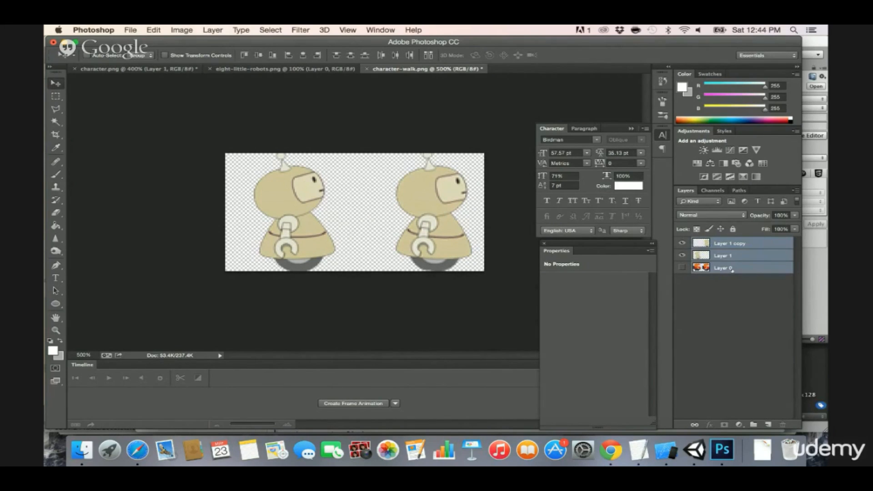
key(super+e)
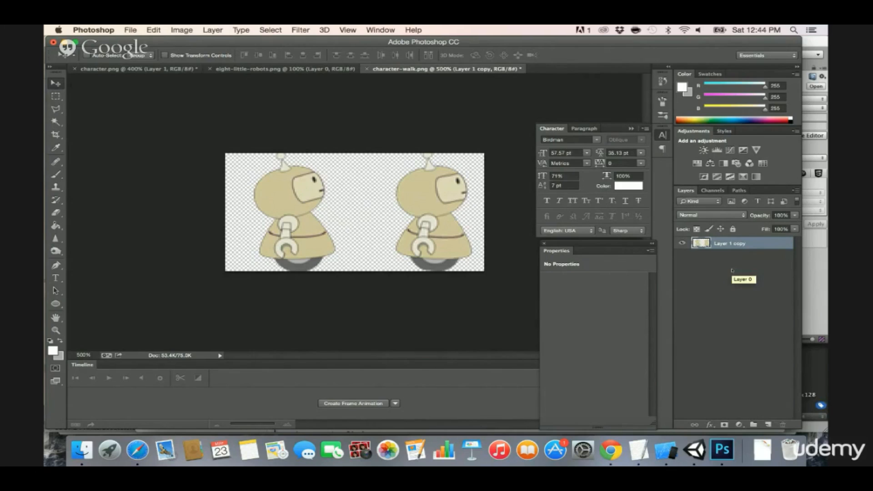
key(super+alt+shift+s)
key(Return)
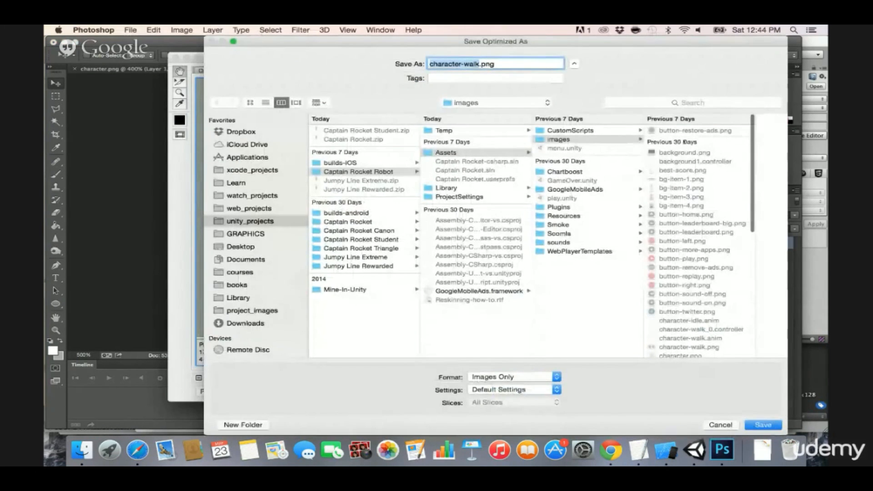
key(Return)
click(578, 257)
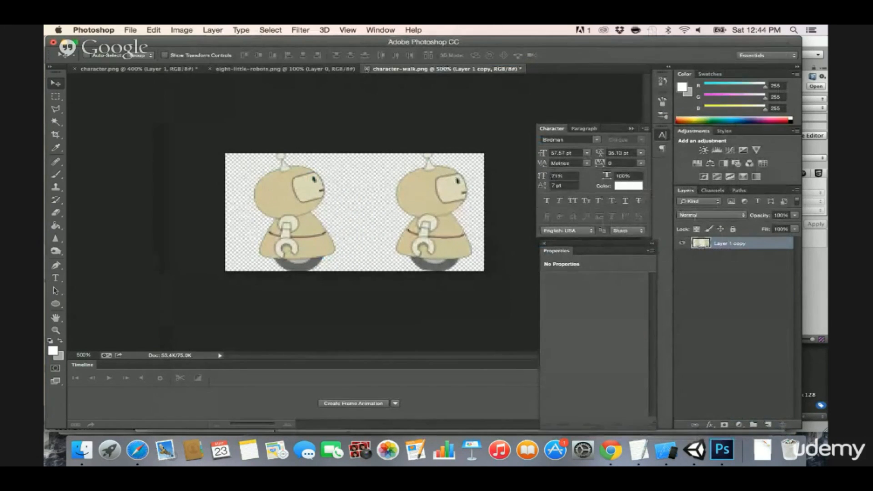
- Close all open image documents without saving their changes
right_click(389, 71)
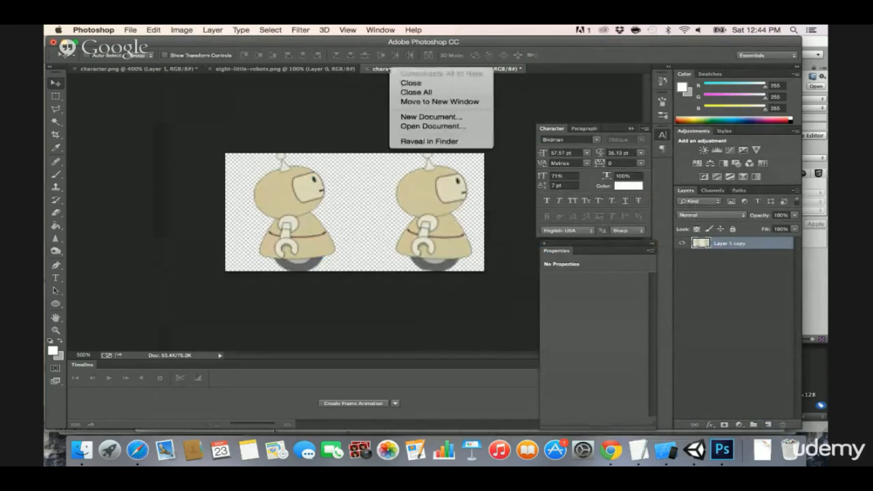
click(401, 82)
click(407, 178)
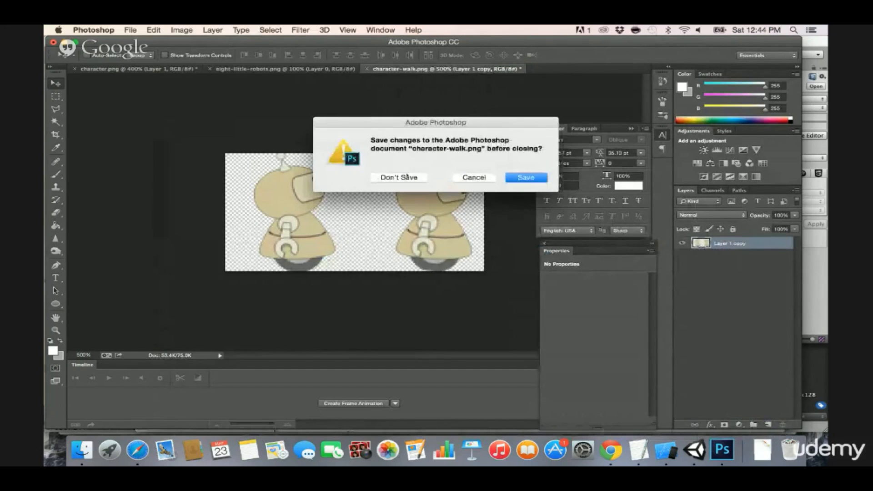
click(407, 177)
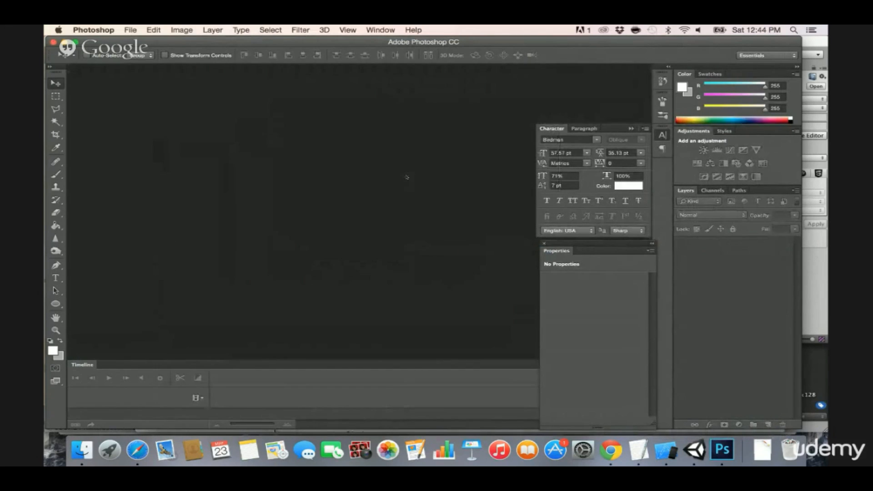
- Switch to Unity, check the Character object with its new robot sprite up close, and run the play scene
key(super+Tab)
key(super+Tab)
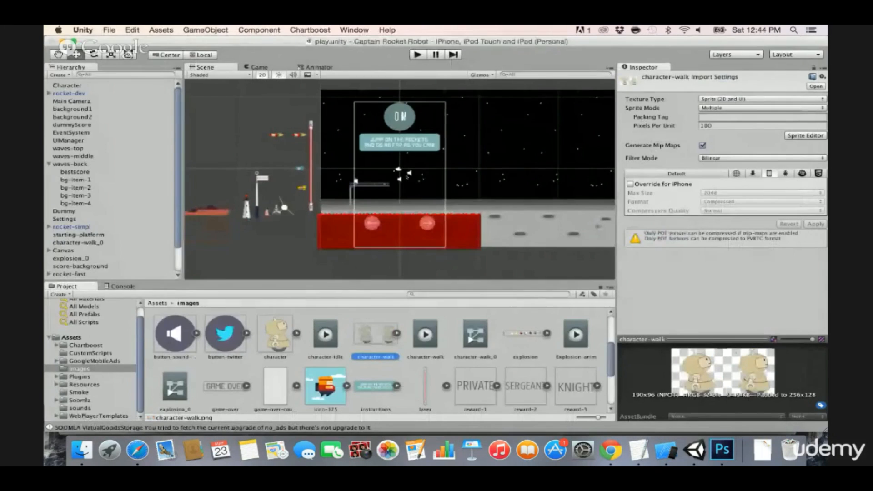
scroll(340, 209, up, 4)
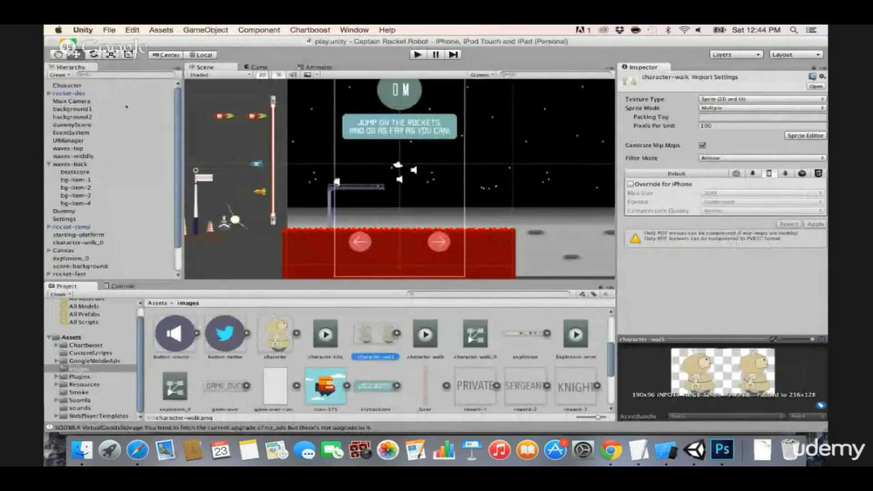
double_click(68, 85)
scroll(312, 204, down, 5)
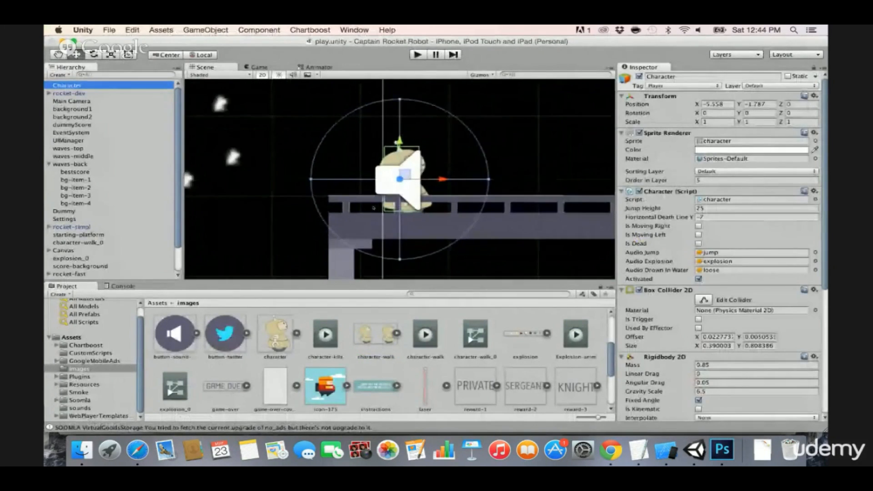
click(275, 336)
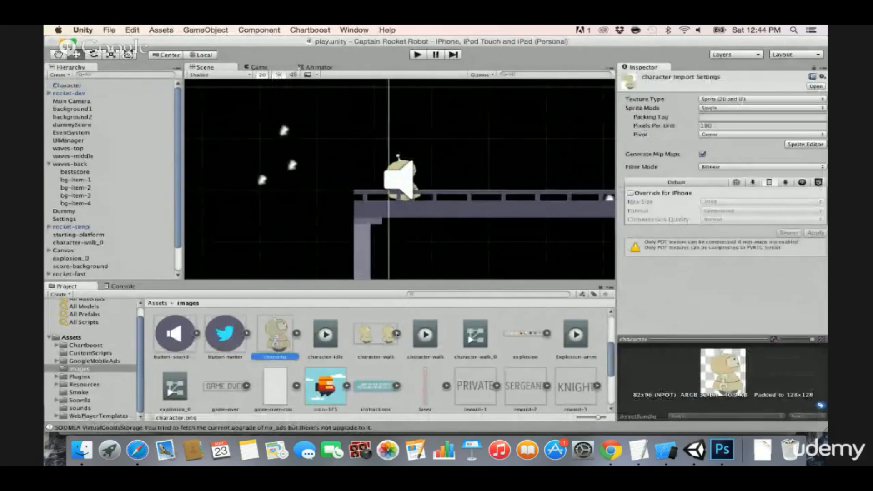
scroll(362, 219, down, 5)
scroll(362, 219, down, 6)
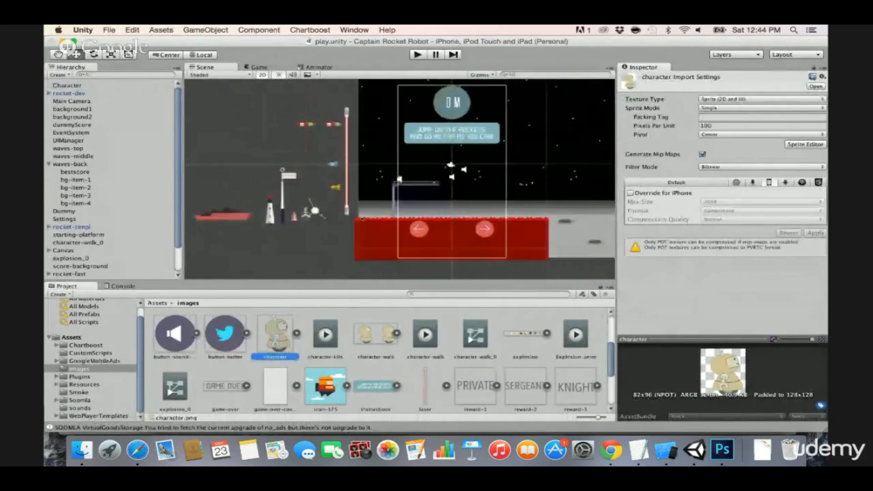
click(417, 55)
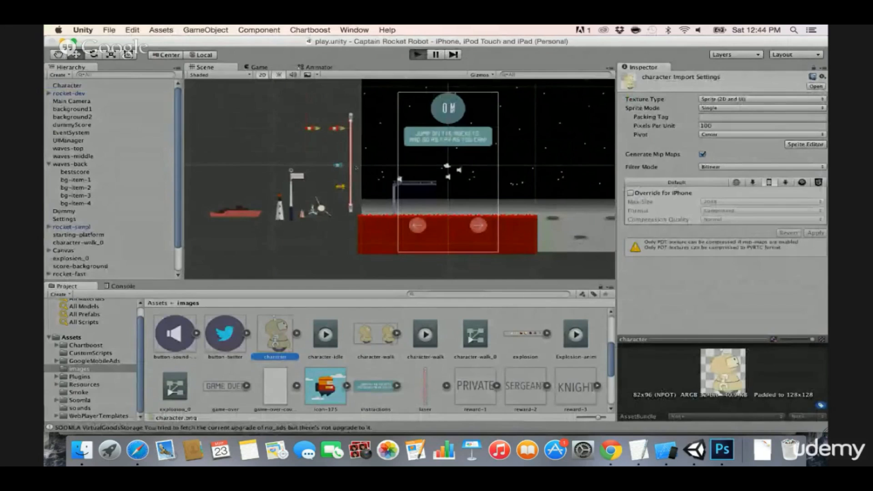
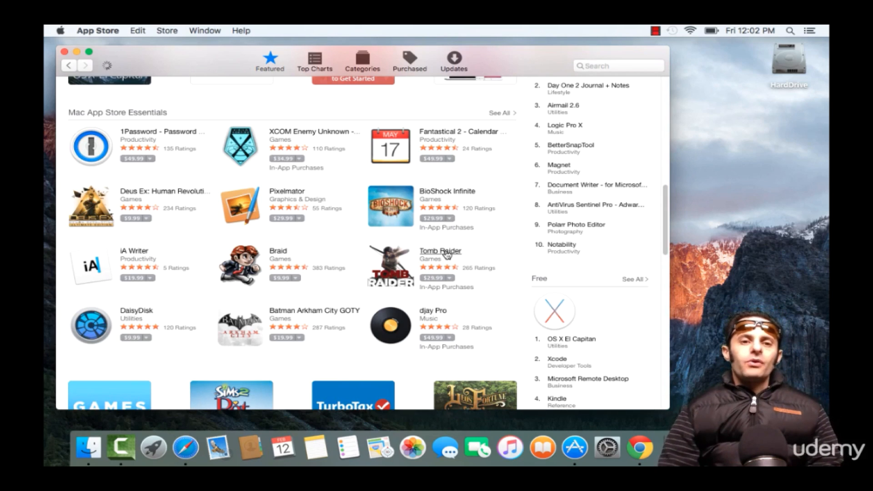
- In the App Store, view the Tomb Raider page and bring up the list of app categories
click(446, 253)
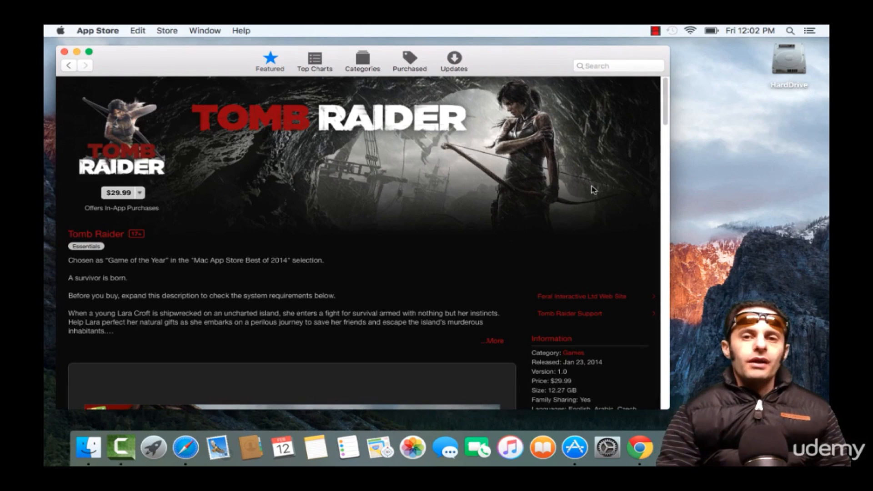
drag(664, 108, 648, 115)
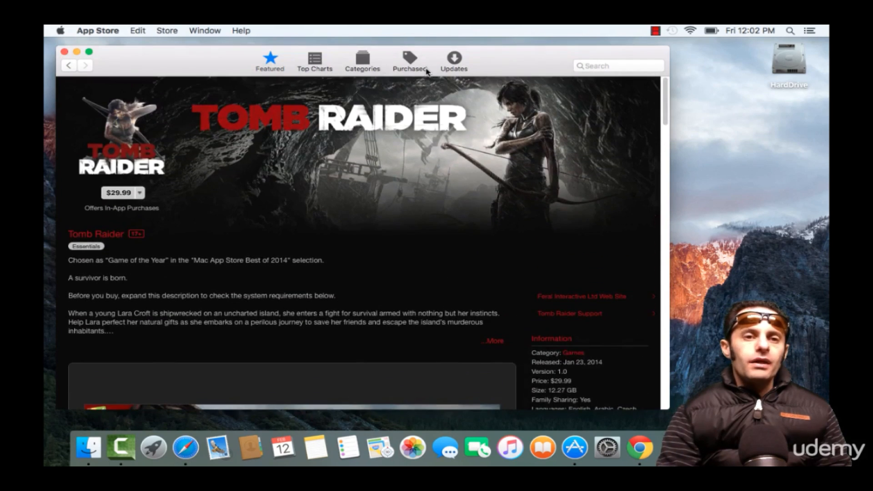
click(305, 65)
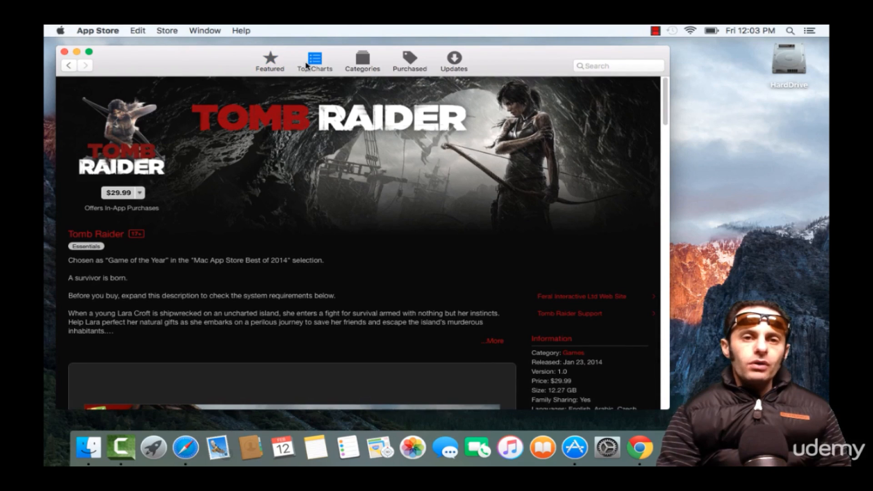
click(365, 63)
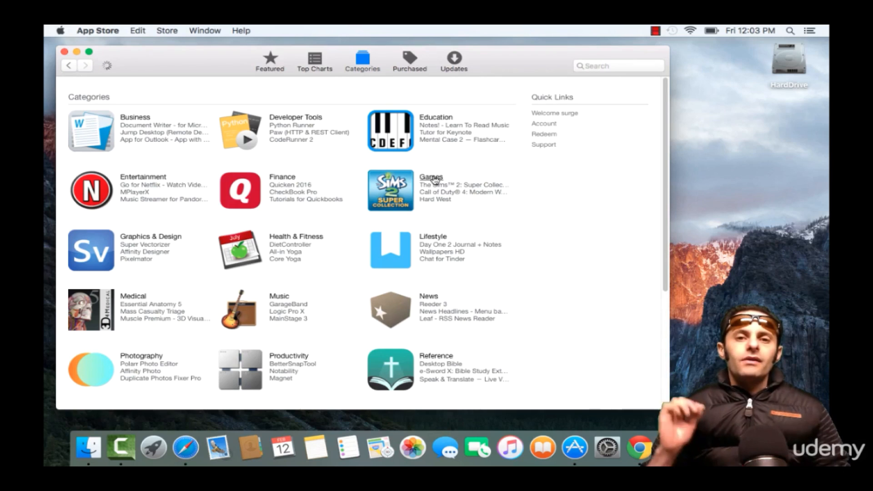
- Open the Games category in the App Store and browse its featured and best new games
click(434, 179)
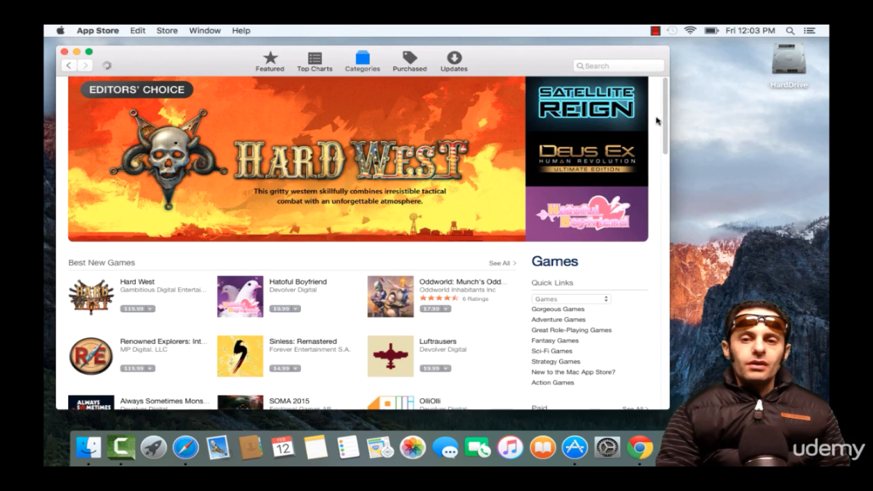
drag(667, 96, 656, 162)
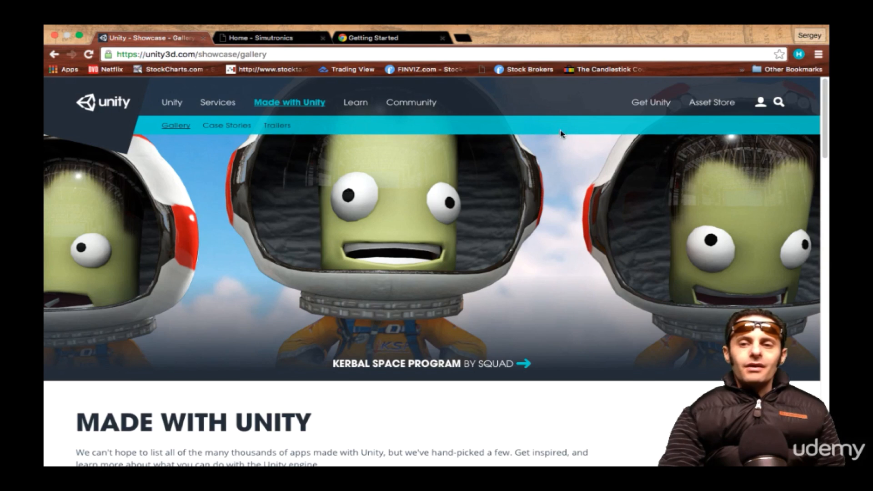
- Switch to Chrome and browse the featured games in the Made with Unity gallery
drag(822, 136, 824, 273)
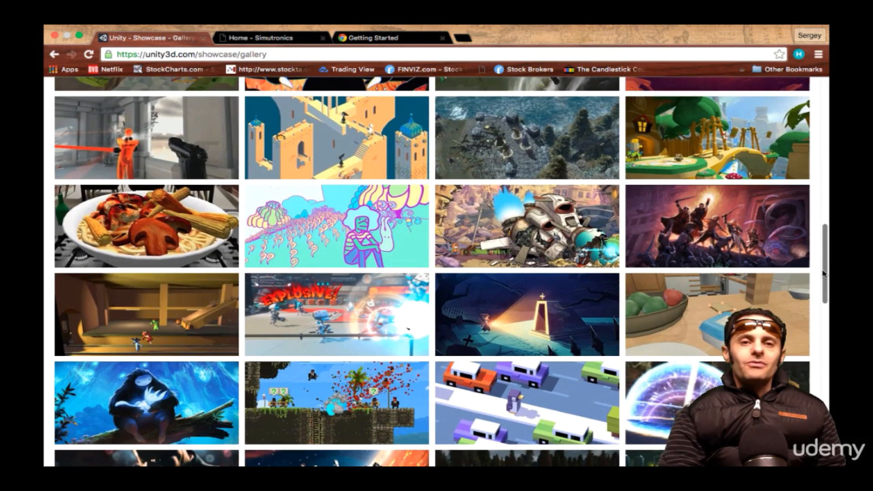
mouse_move(381, 151)
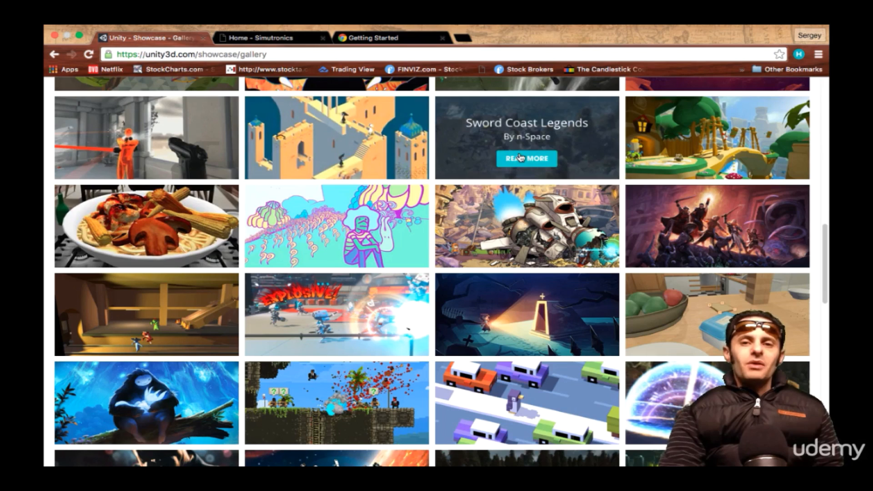
mouse_move(702, 232)
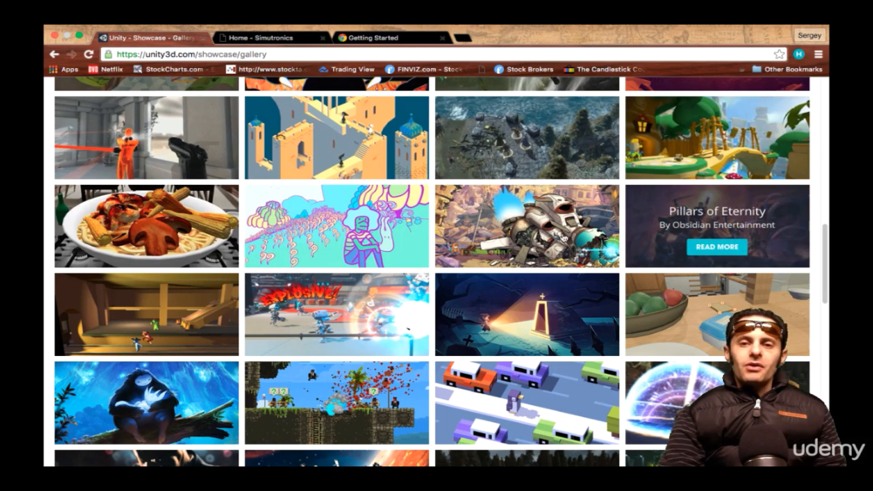
mouse_move(564, 238)
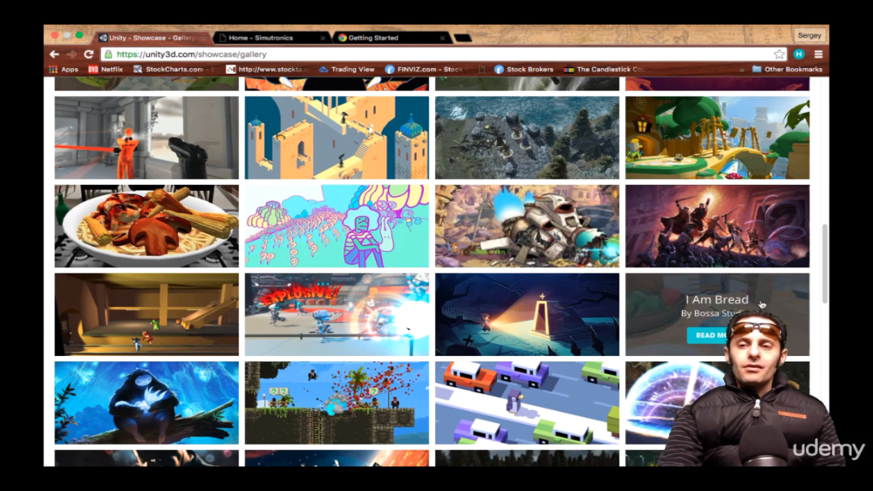
drag(824, 274, 825, 179)
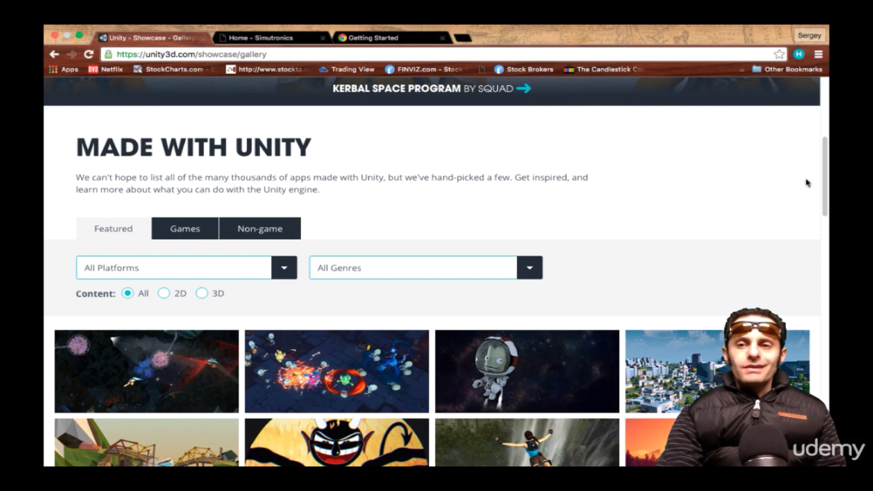
scroll(824, 191, up, 6)
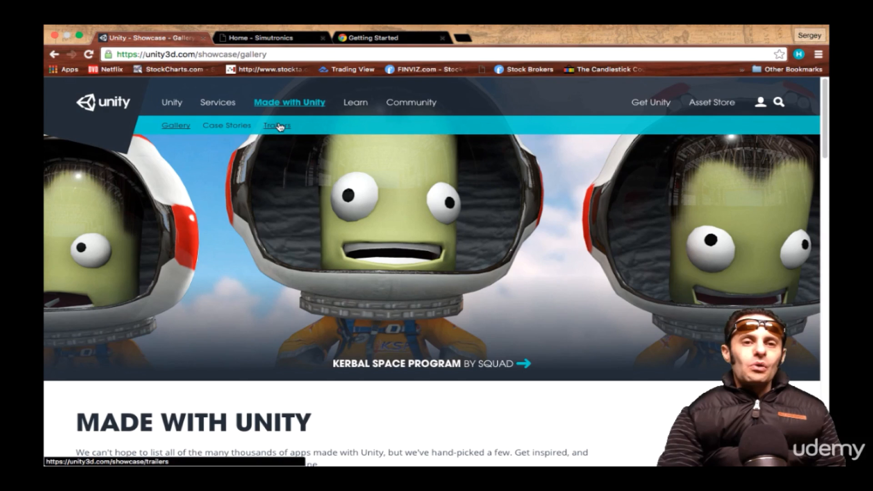
- Open the Made with Unity trailers page and play the Lara Croft GO launch trailer, pausing it at 0:19
click(278, 126)
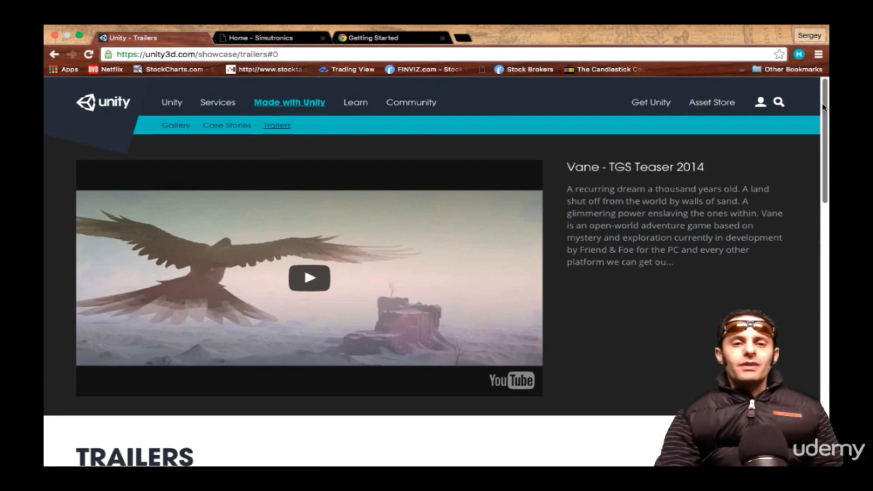
drag(823, 107, 828, 277)
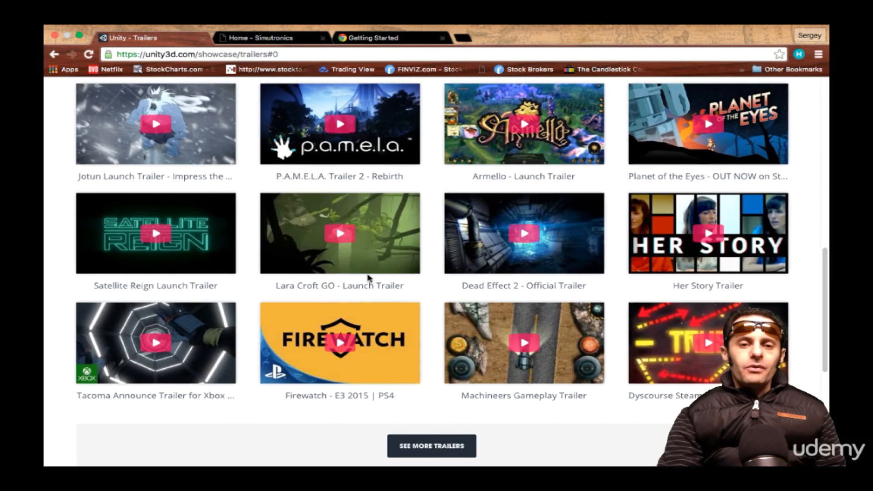
click(335, 235)
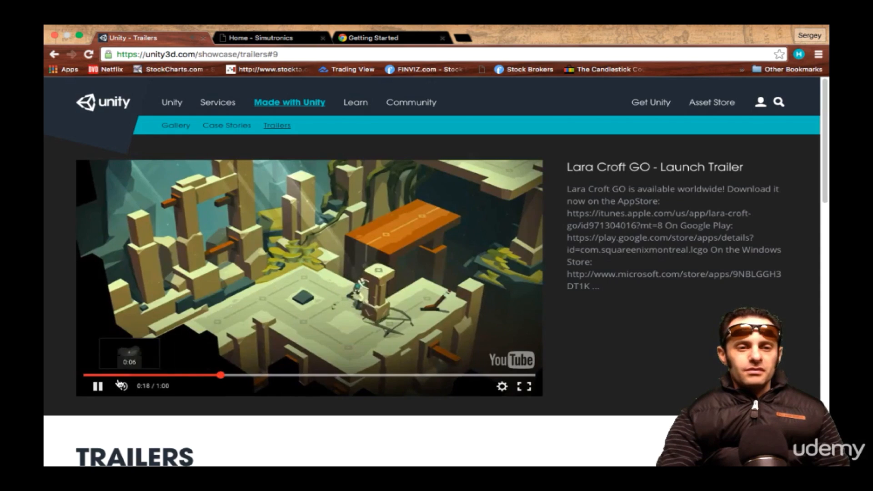
click(97, 386)
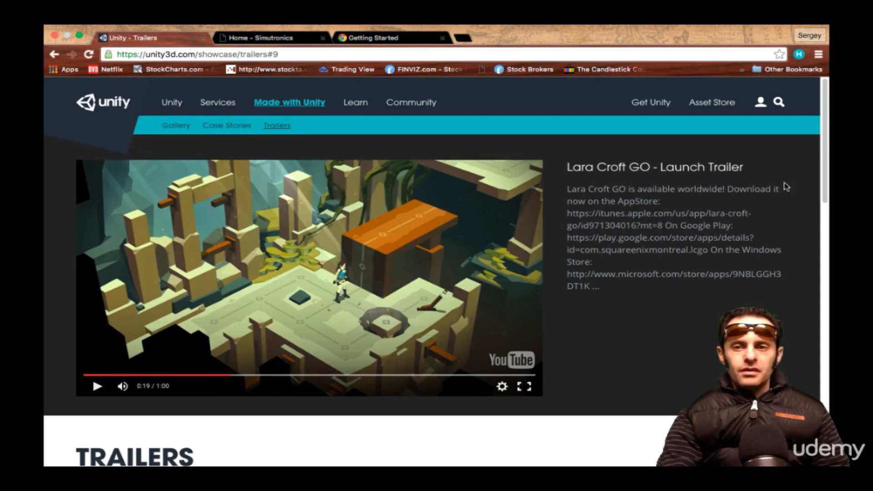
- Look through the other Unity trailers, play Vane - TGS Teaser 2014, and skip ahead to 0:41
drag(824, 144, 829, 311)
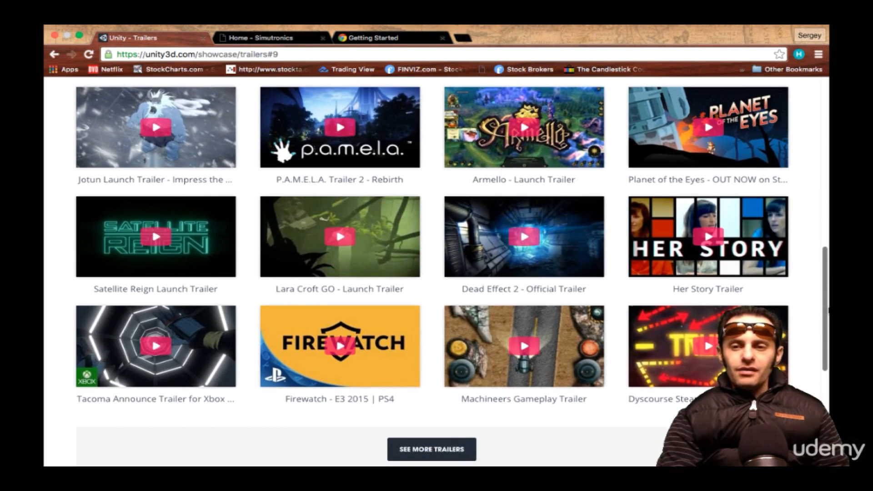
drag(826, 309, 823, 250)
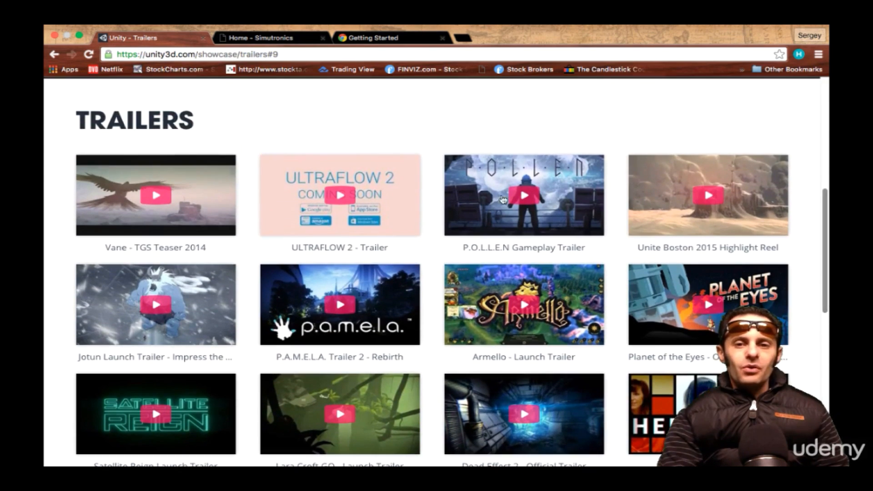
click(204, 200)
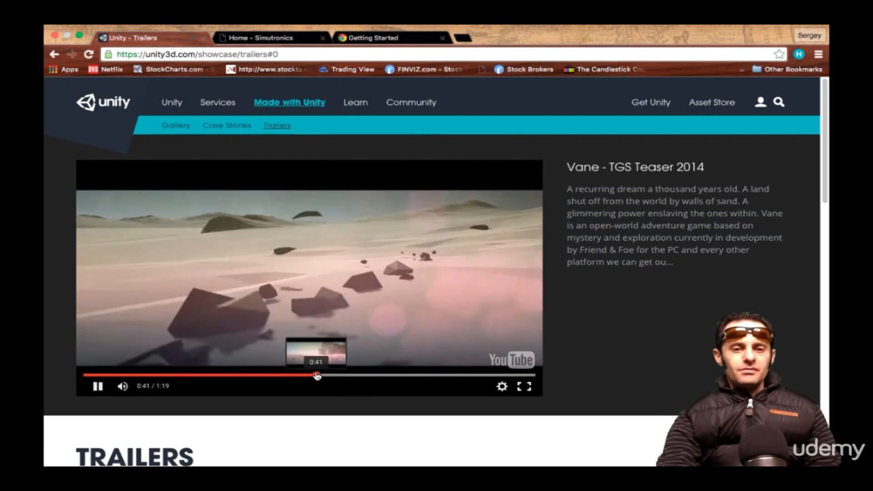
click(318, 377)
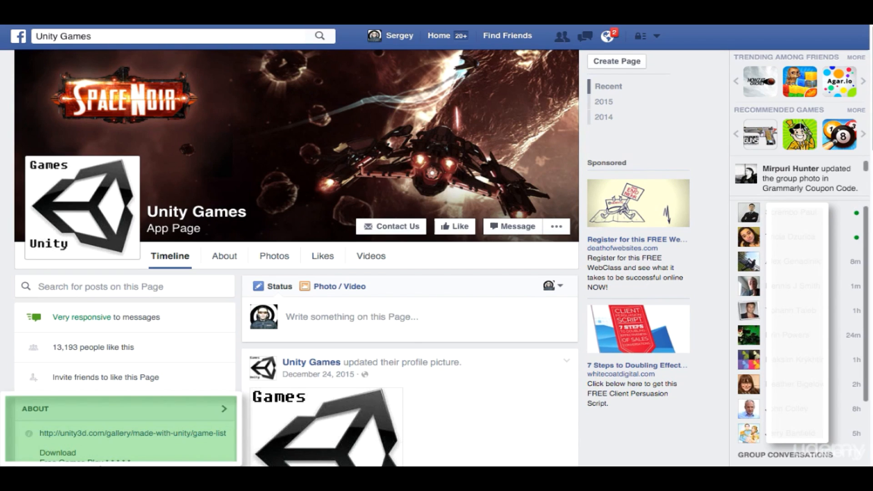
- Switch to Facebook and look over the Unity Games page, including its contact options and post box
scroll(55, 399, down, 3)
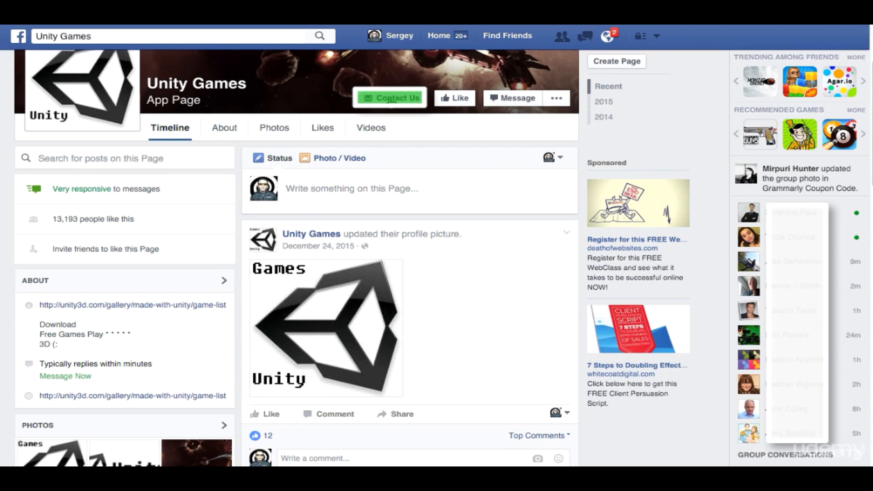
click(377, 190)
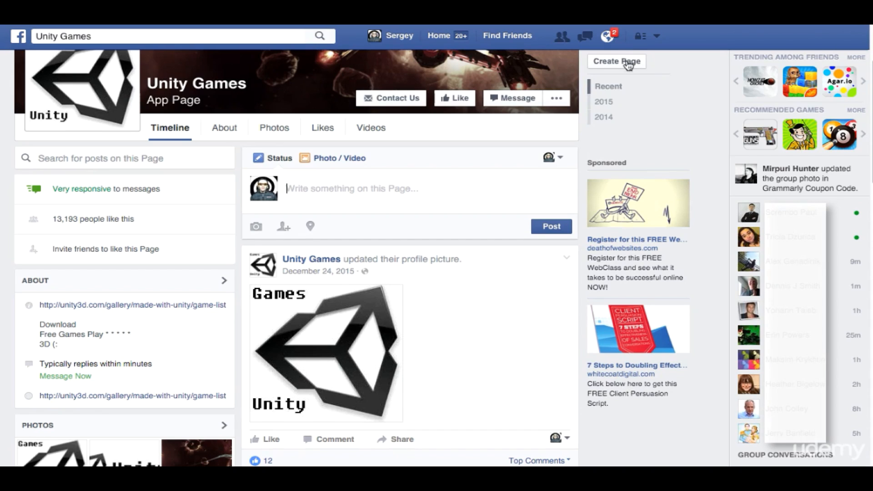
- Start creating a new Facebook Page of type Brand or Product in the Games/Toys category
click(659, 39)
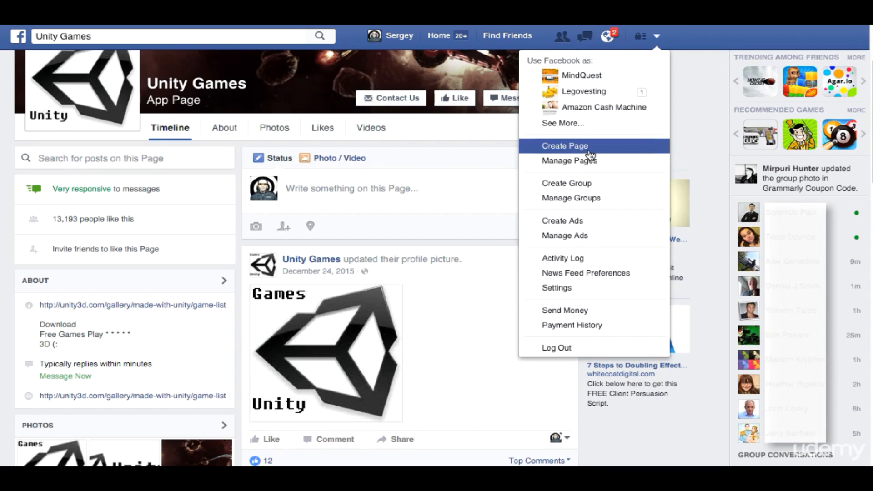
click(566, 146)
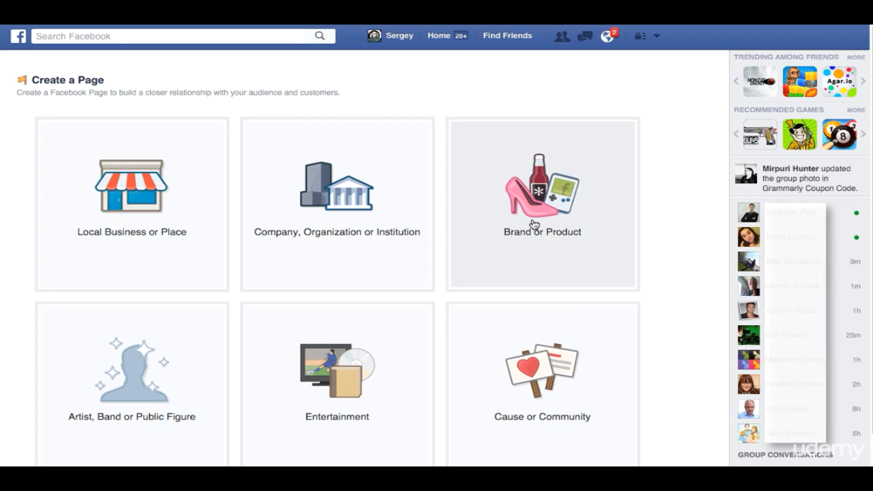
click(548, 201)
click(503, 152)
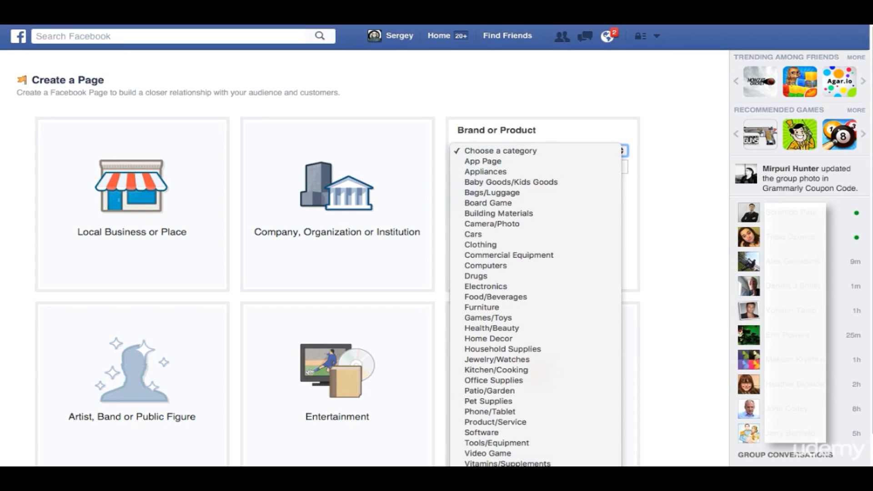
click(517, 317)
- Name the new Facebook Page Unity Games and submit it to begin its setup
click(510, 166)
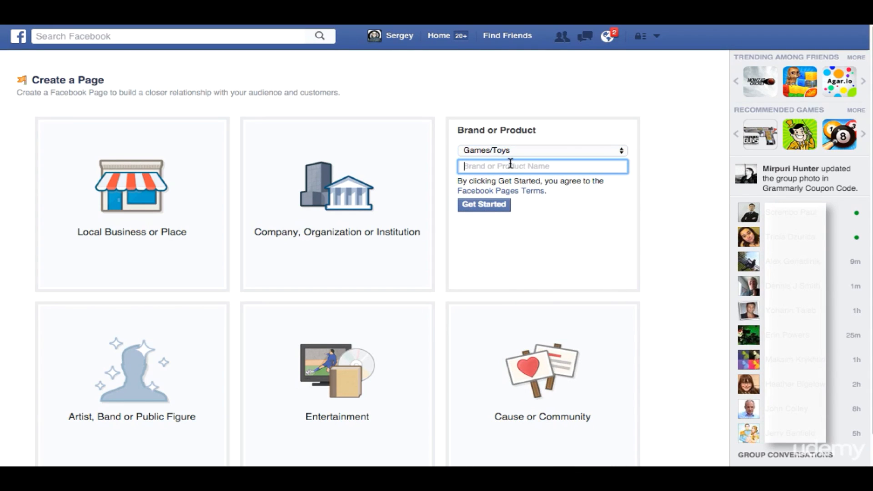
text(Un)
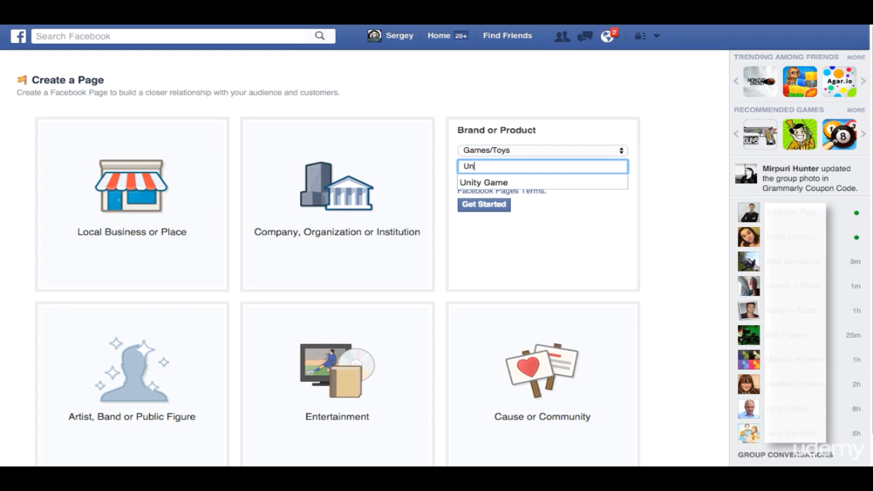
text(ity Games)
click(484, 228)
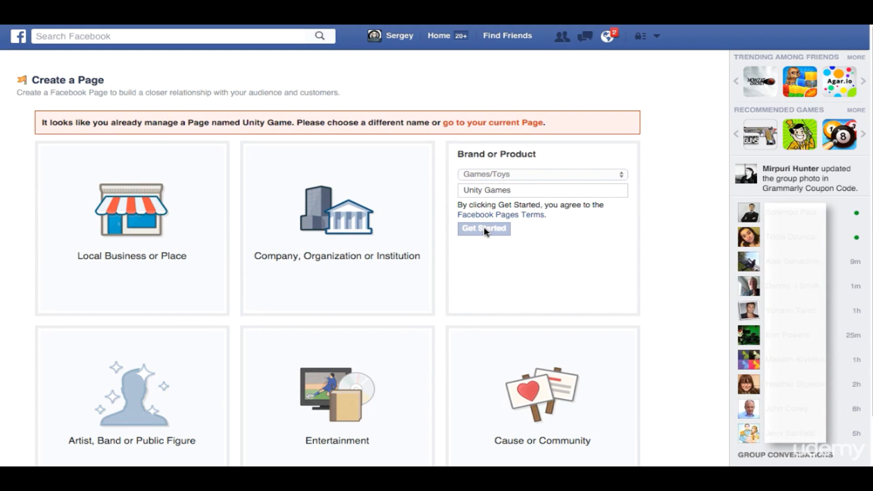
click(484, 229)
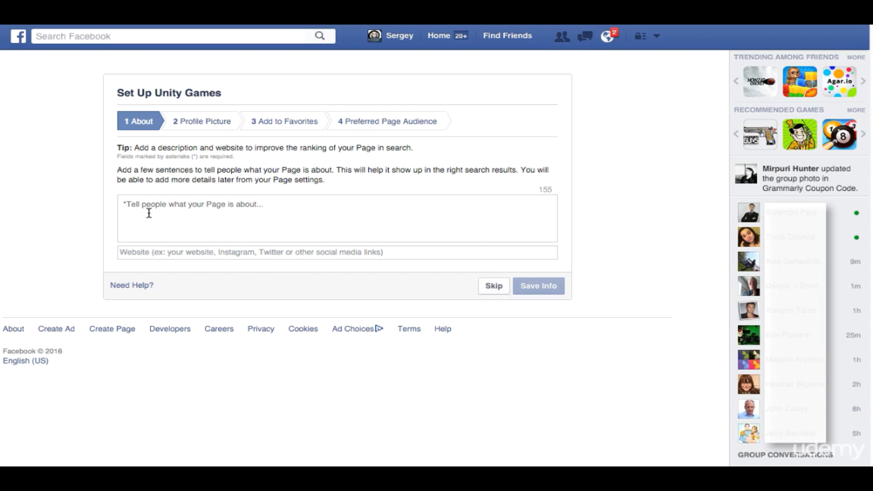
text(Unity )
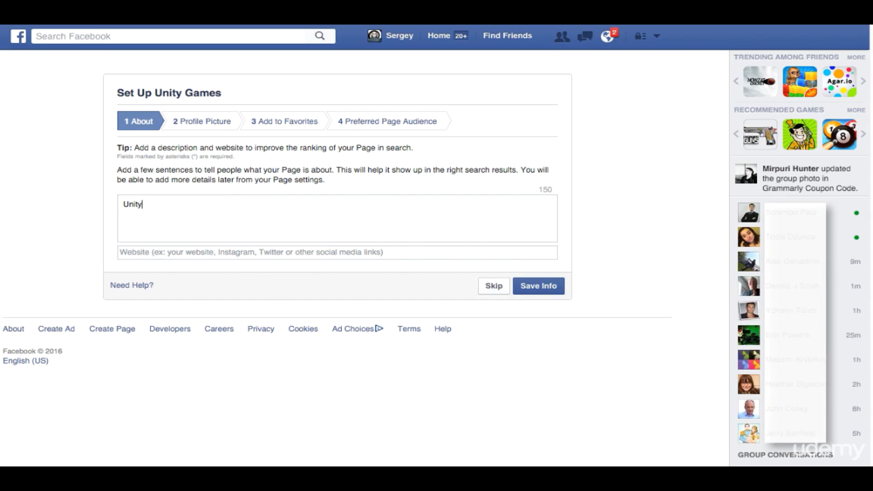
text(Games)
click(147, 255)
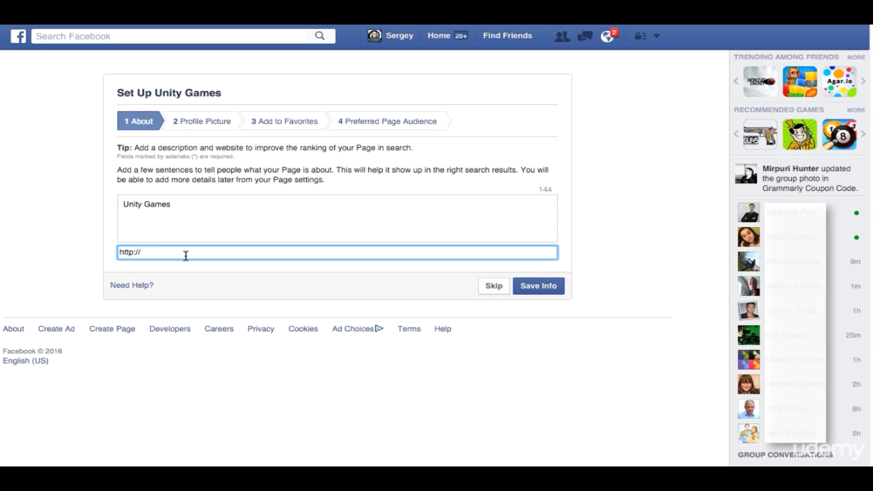
text(www.supermindquest.com)
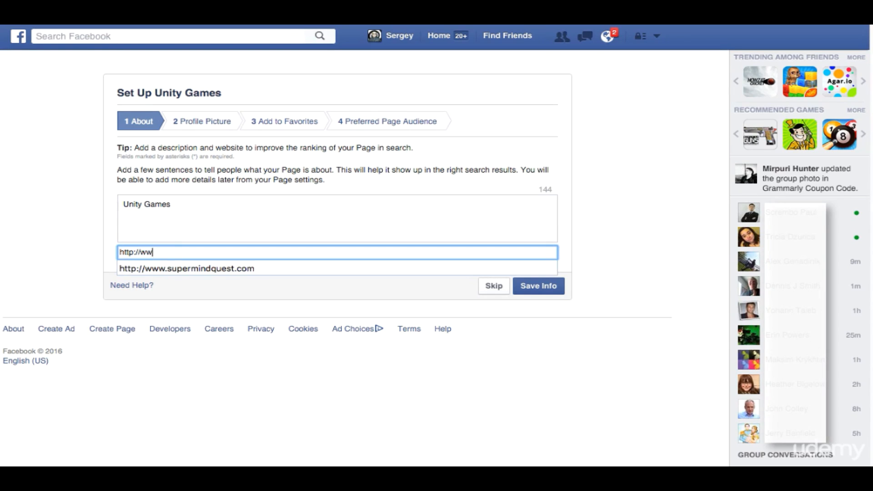
click(241, 269)
click(277, 215)
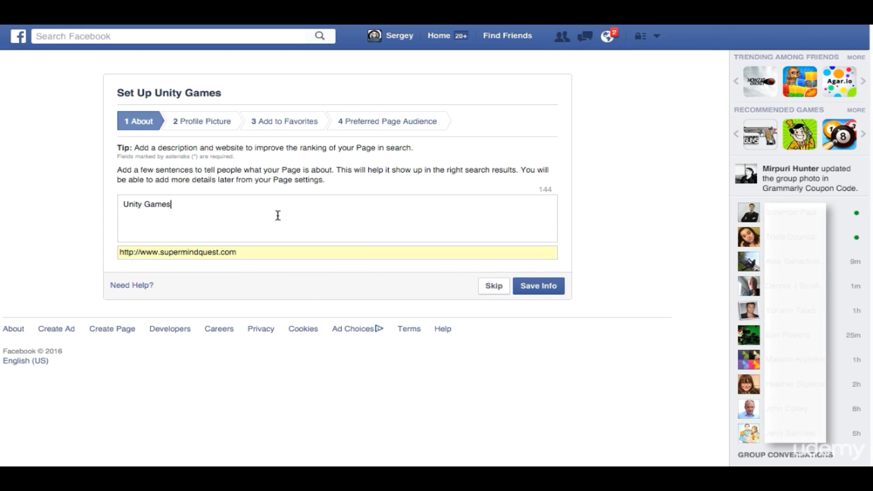
click(539, 287)
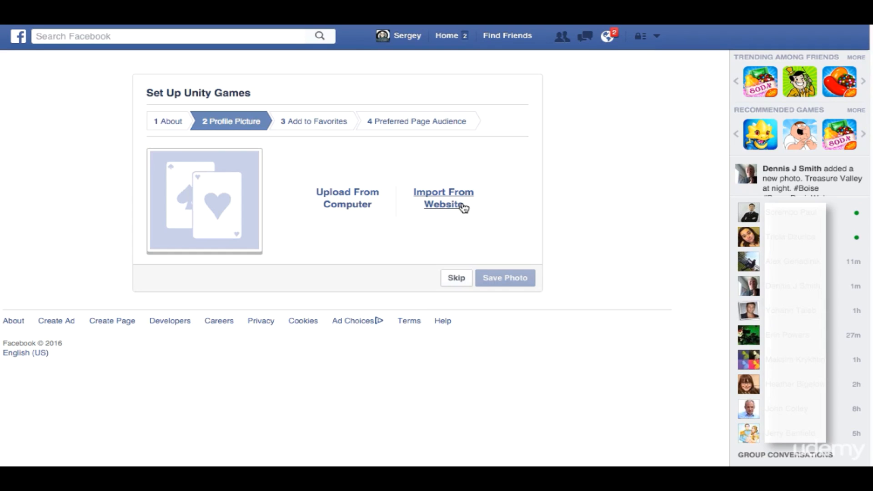
- Upload the Unity logo image 1969168_11172...987723612_n.jpg from the Desktop as profile picture, and skip adding the page to favorites
click(350, 204)
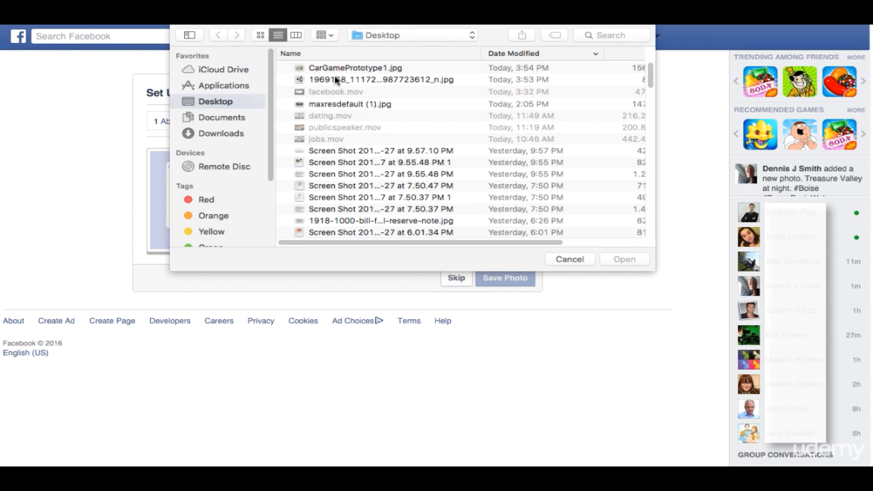
click(335, 78)
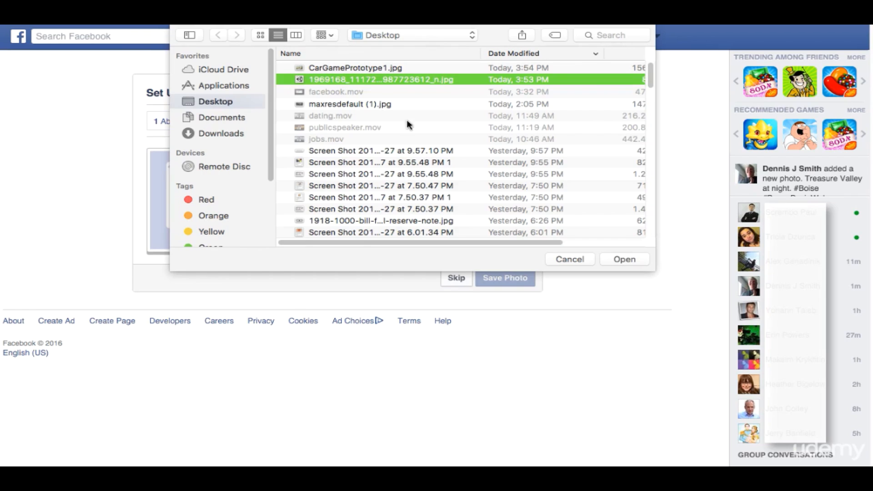
click(634, 264)
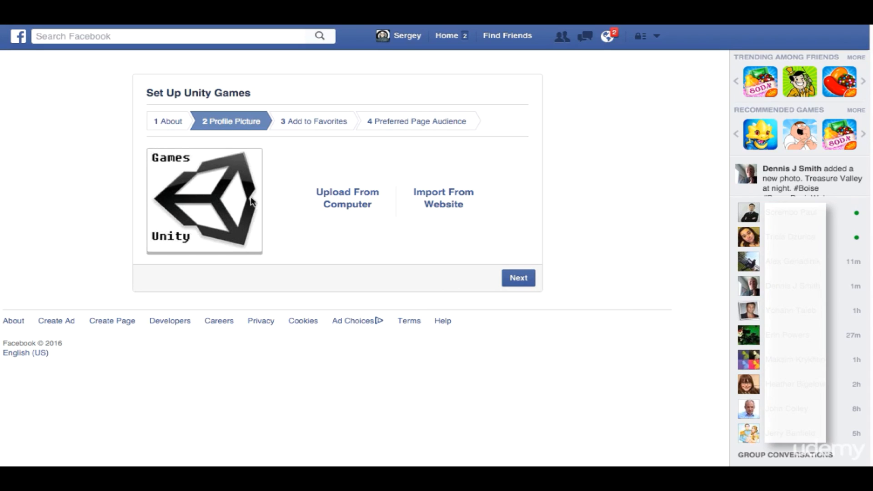
click(520, 285)
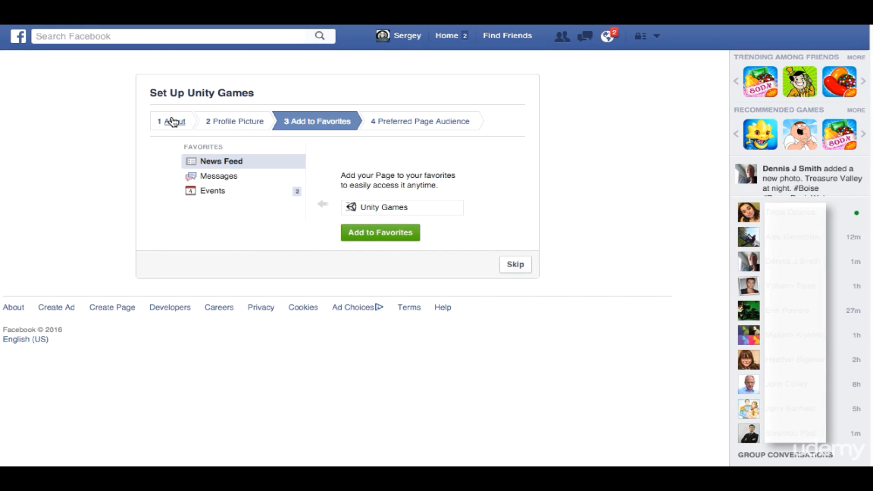
click(520, 265)
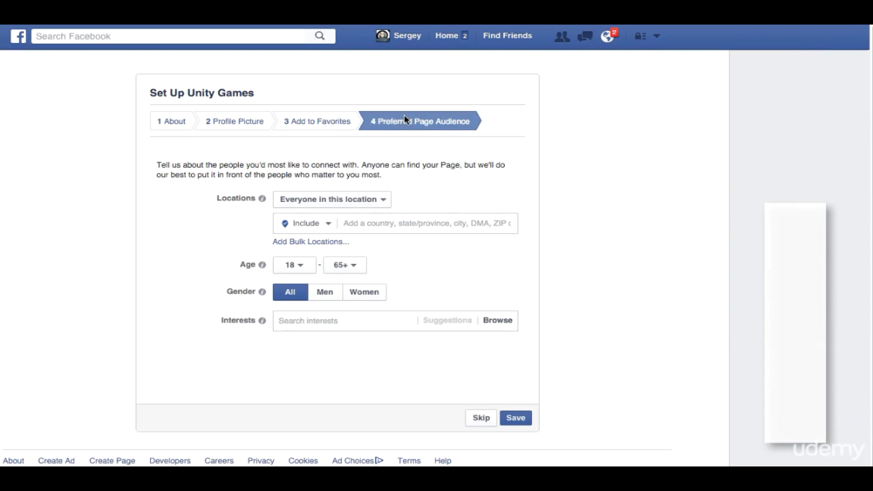
- Set the preferred page audience to men aged 22 to 39 and save it
click(299, 267)
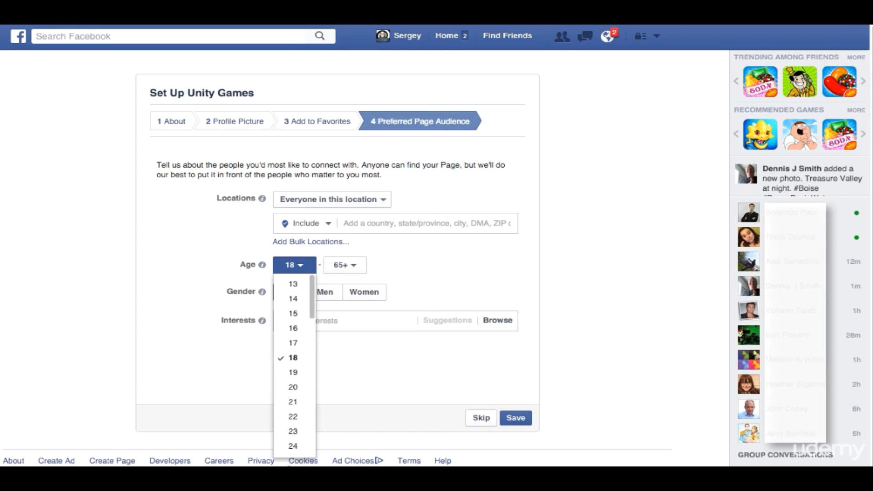
click(293, 417)
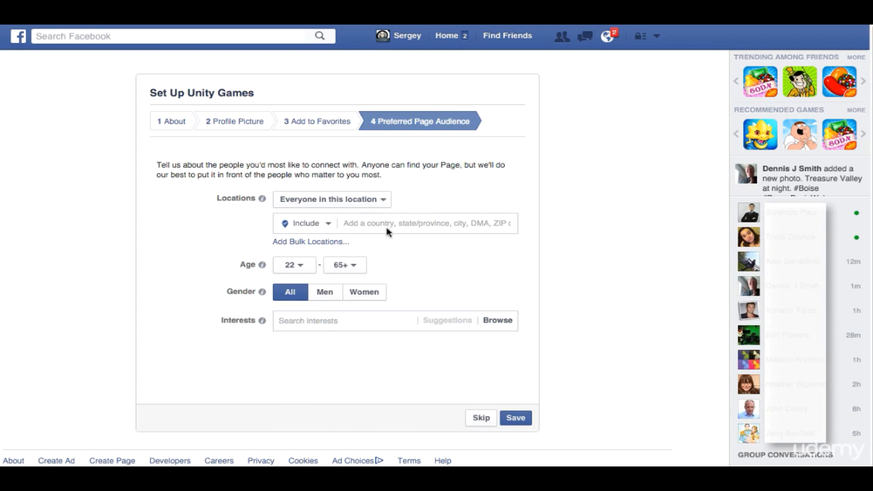
click(337, 272)
scroll(358, 318, down, 5)
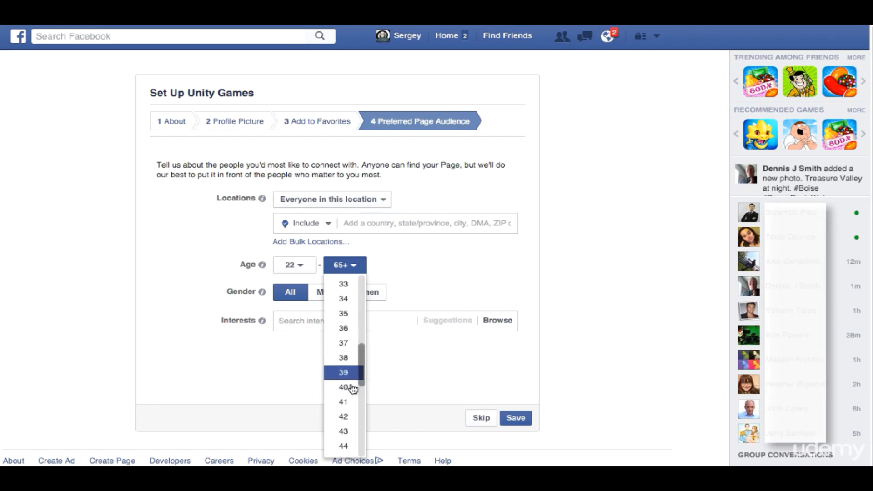
scroll(354, 364, up, 2)
scroll(354, 369, down, 2)
scroll(355, 382, down, 3)
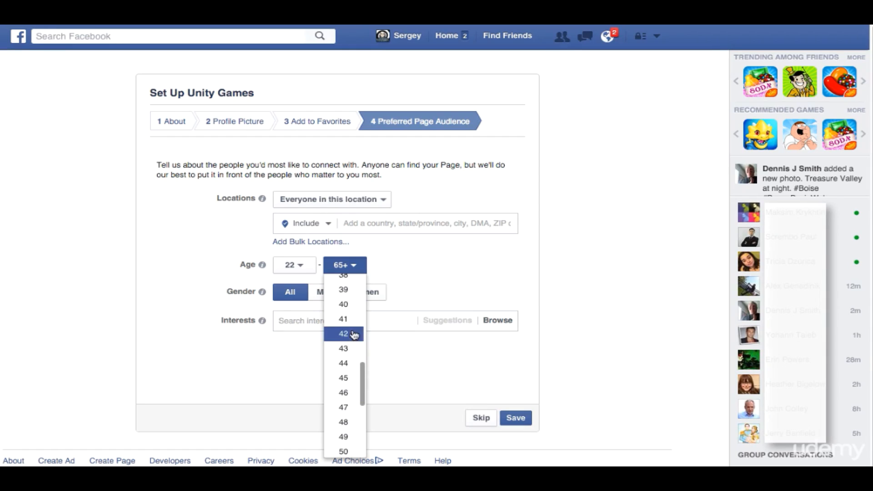
click(345, 290)
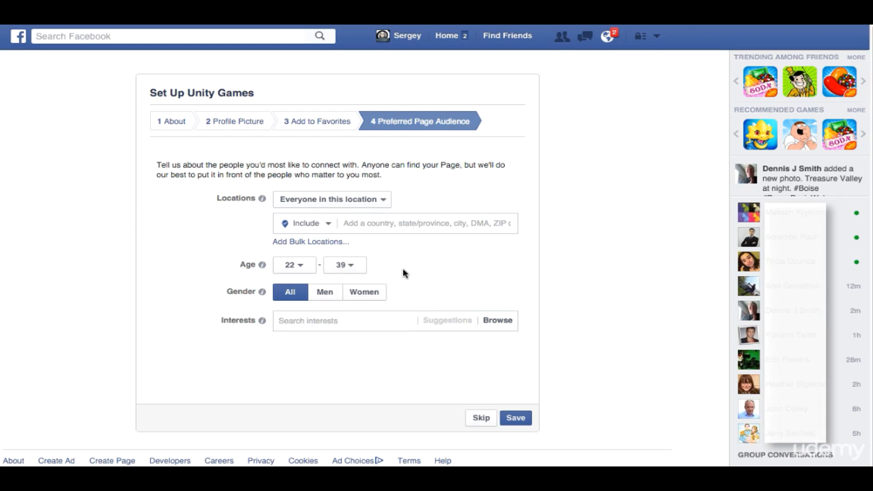
click(324, 292)
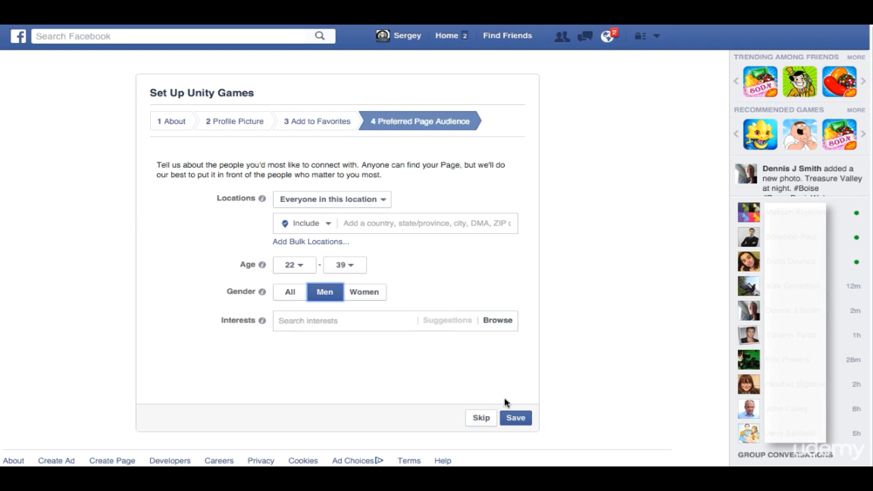
click(515, 418)
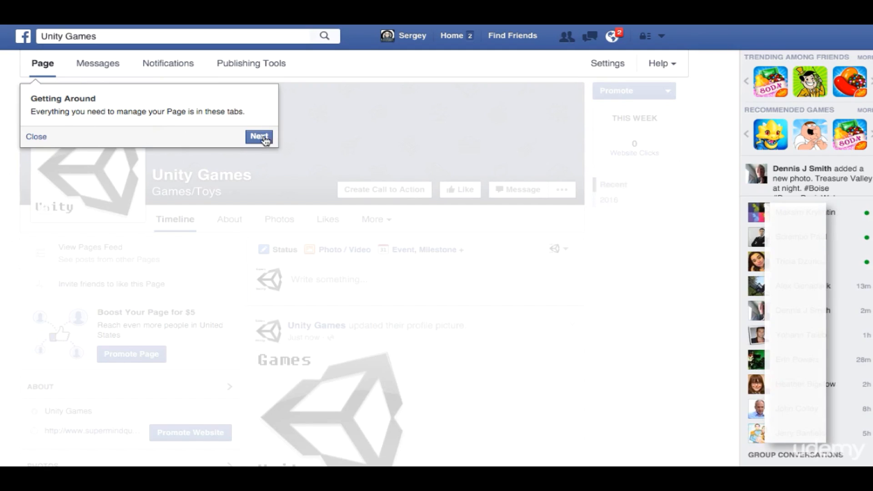
- Advance through the new page's introduction tour, skip liking the page, and close the prompt to invite friends
click(259, 137)
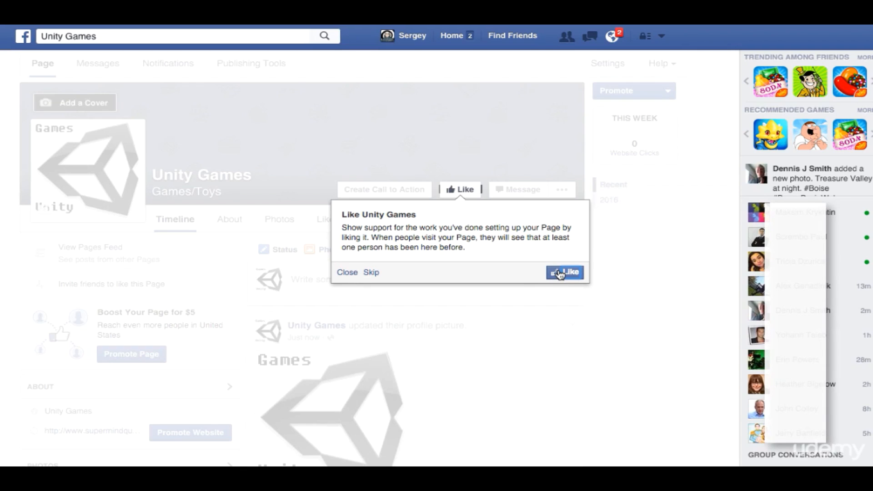
click(369, 273)
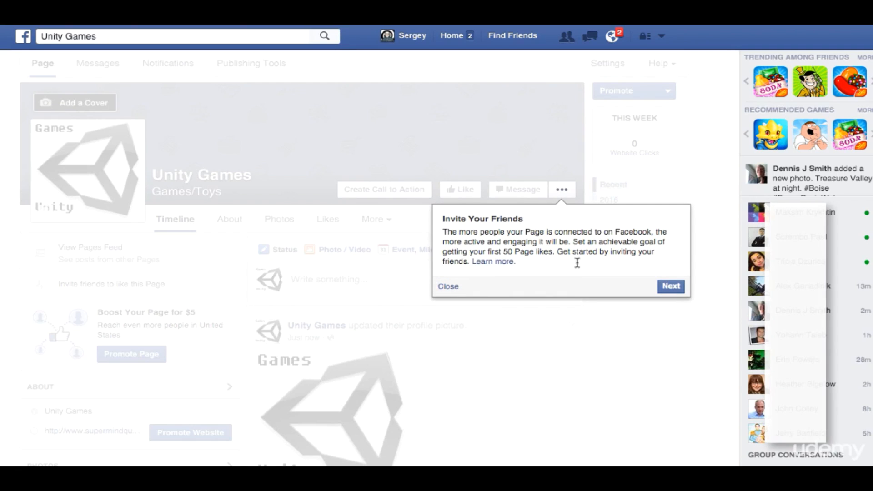
click(453, 289)
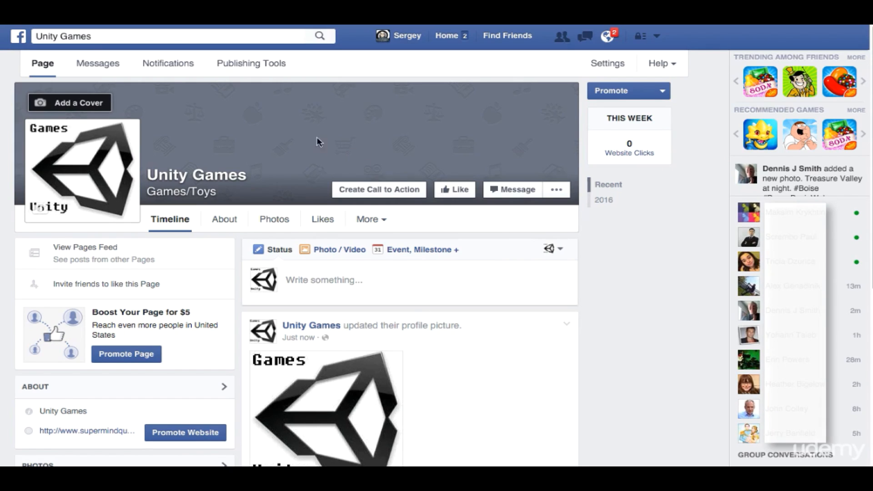
- Upload CarGamePrototype1.jpg from the Desktop as cover photo, reposition it to frame the car and caution sign, save it, and dismiss the email contacts suggestion
click(69, 102)
click(57, 143)
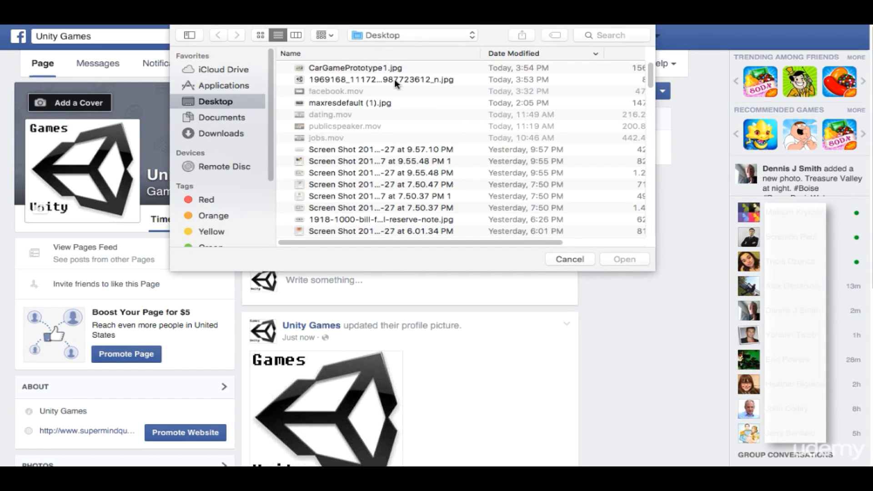
click(318, 69)
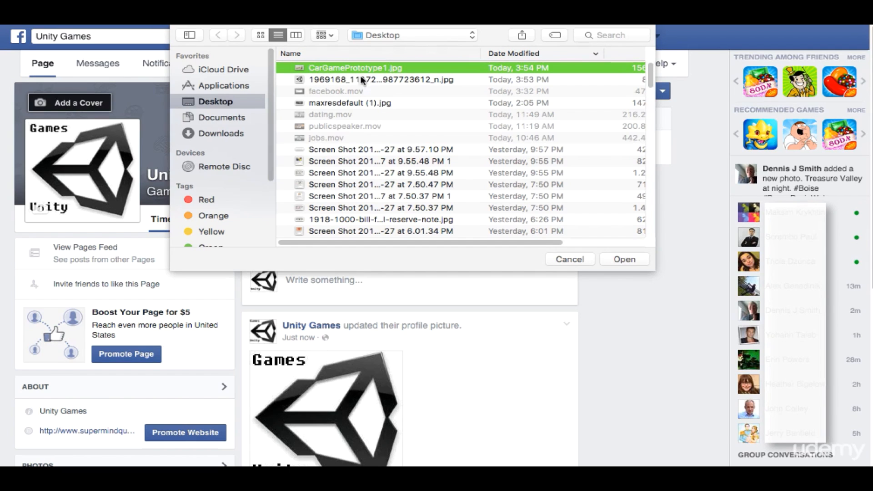
click(627, 258)
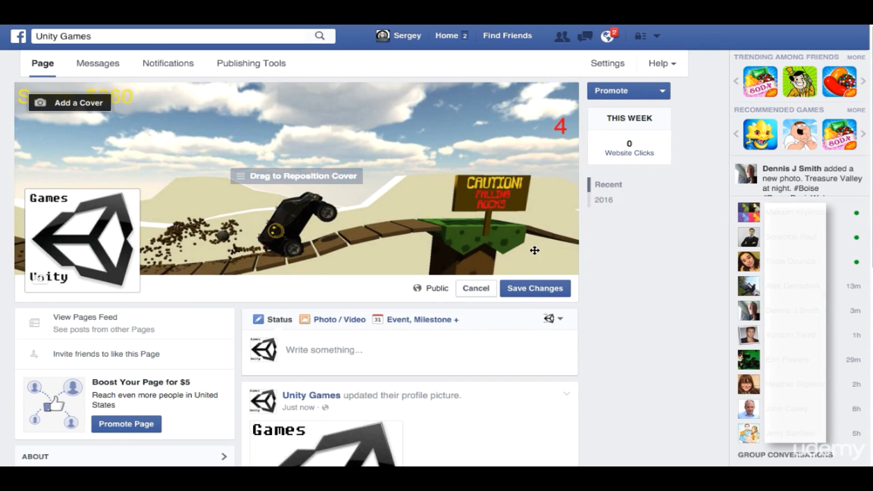
drag(351, 214, 370, 121)
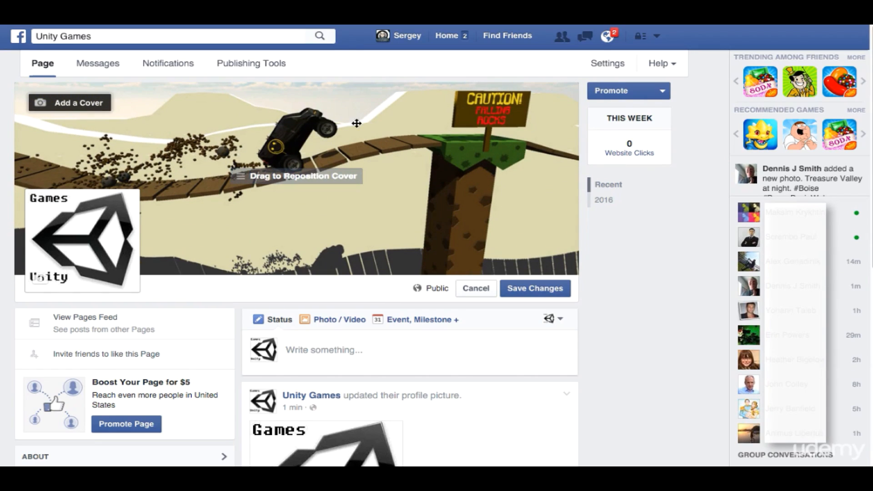
drag(406, 179, 402, 211)
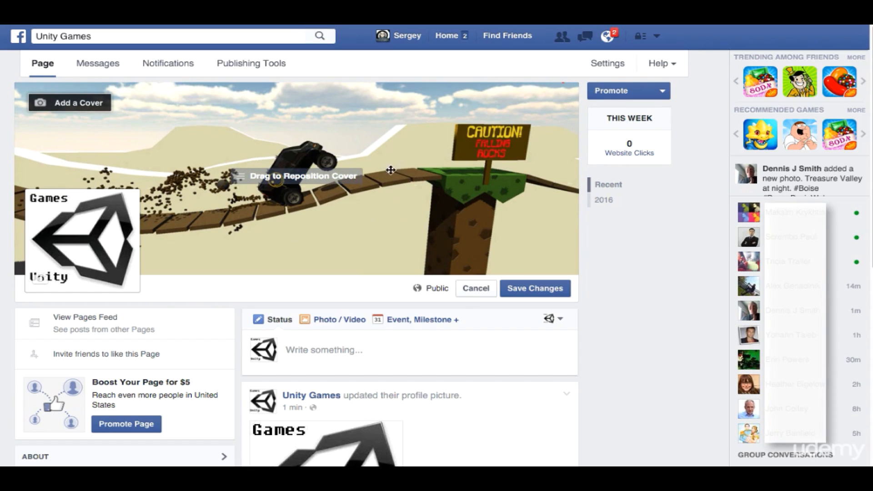
click(540, 290)
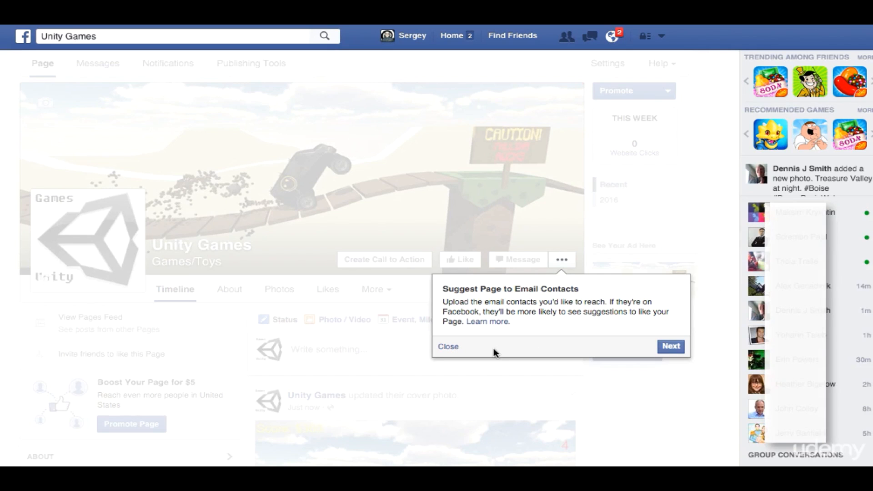
click(448, 348)
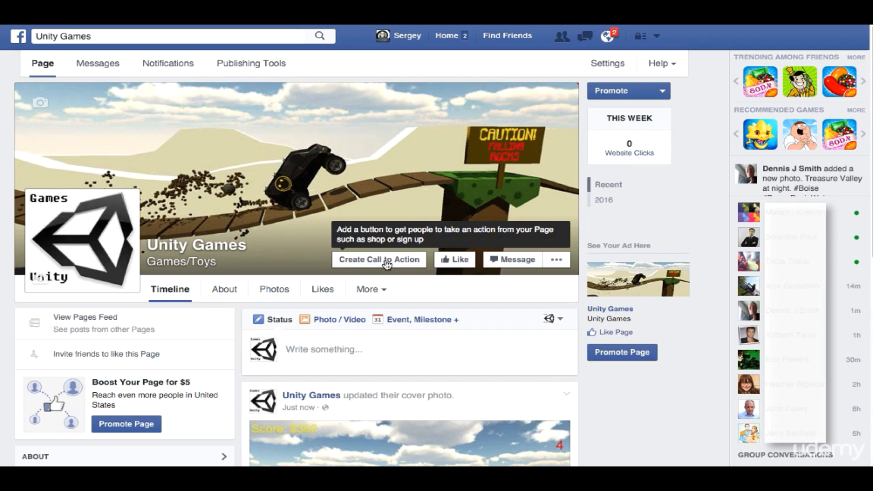
- Start creating a call-to-action button for the page and choose the Play Game type
click(373, 263)
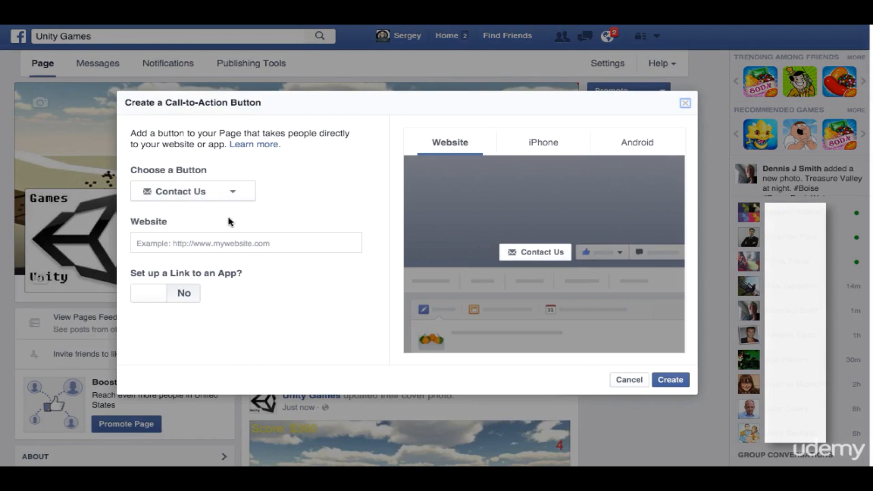
click(206, 193)
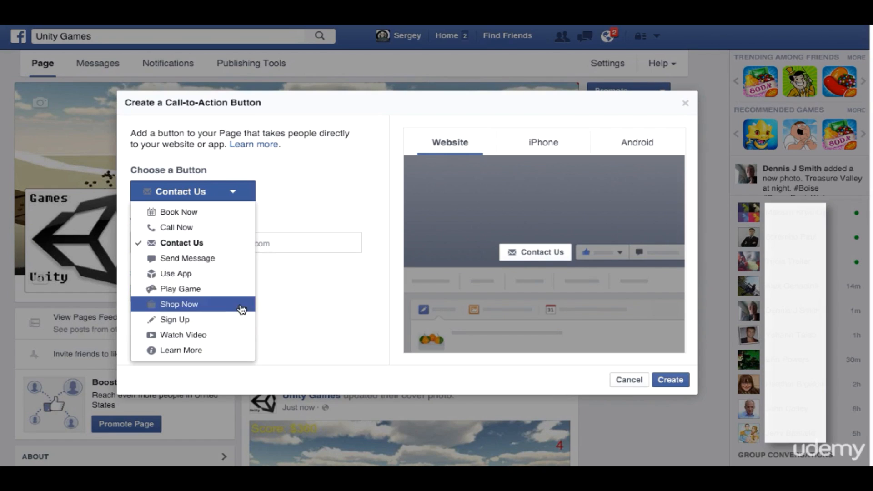
click(193, 289)
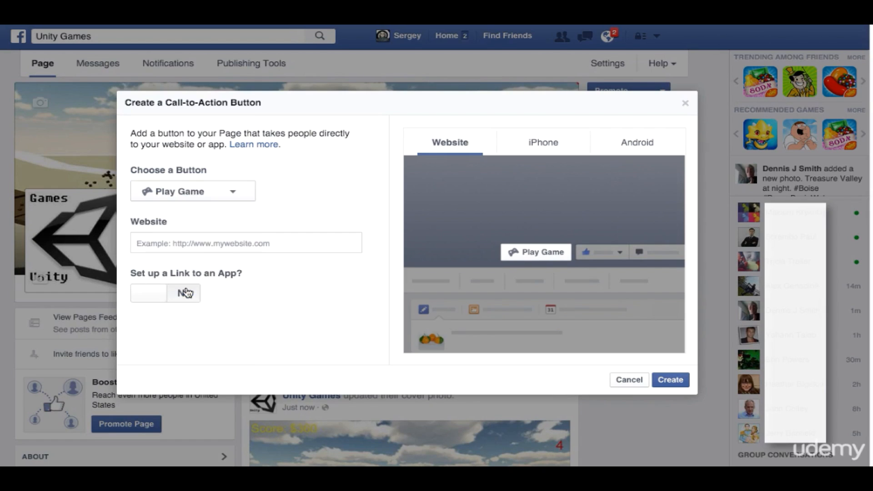
click(216, 243)
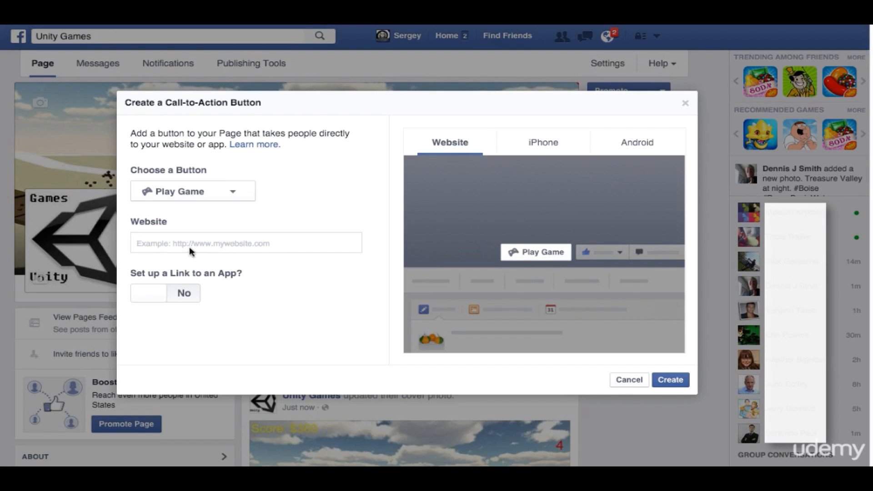
click(668, 382)
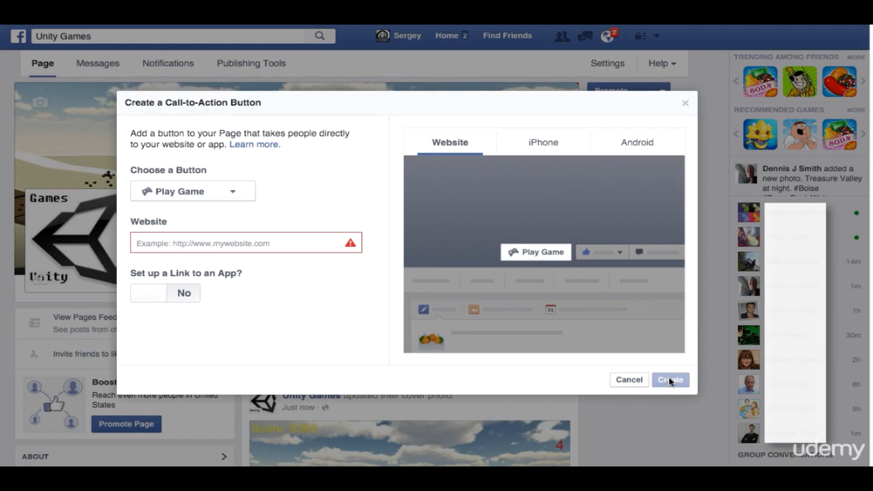
click(211, 244)
text(w)
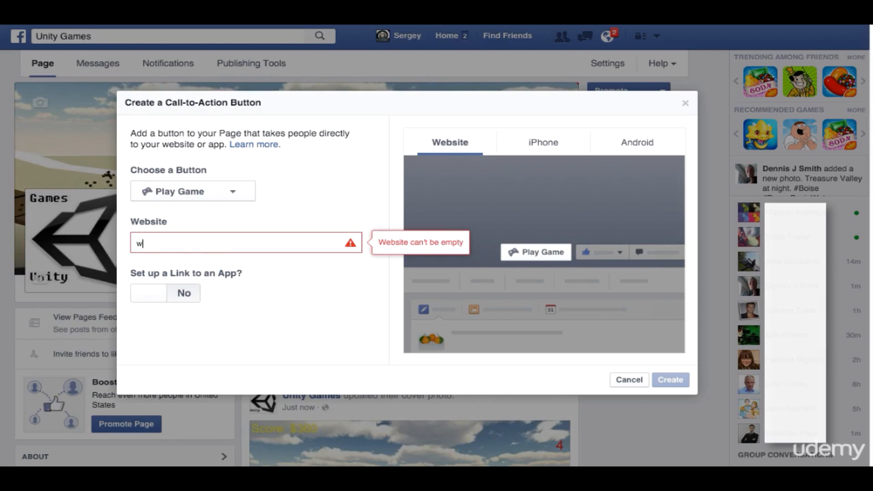
text(ww.super)
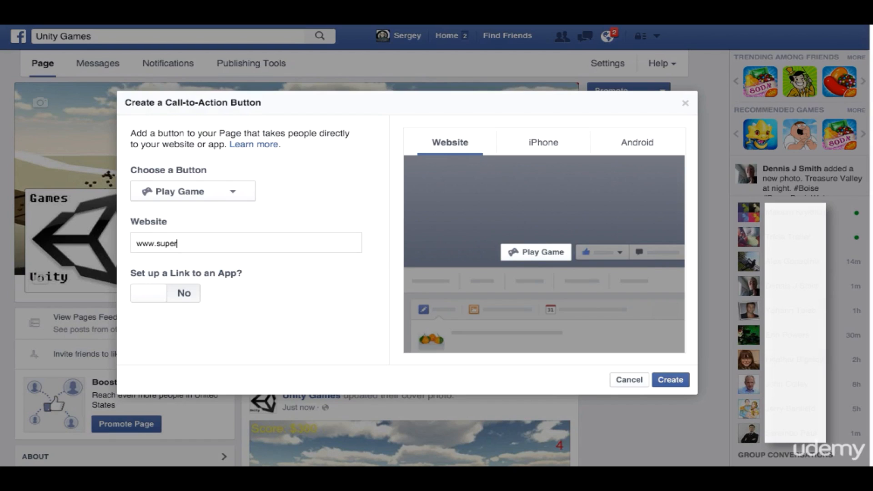
text(mindquest.com)
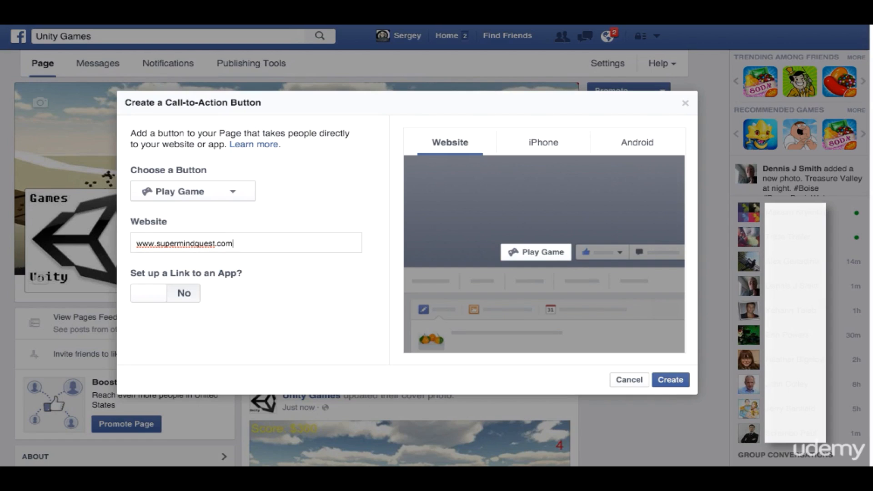
click(676, 384)
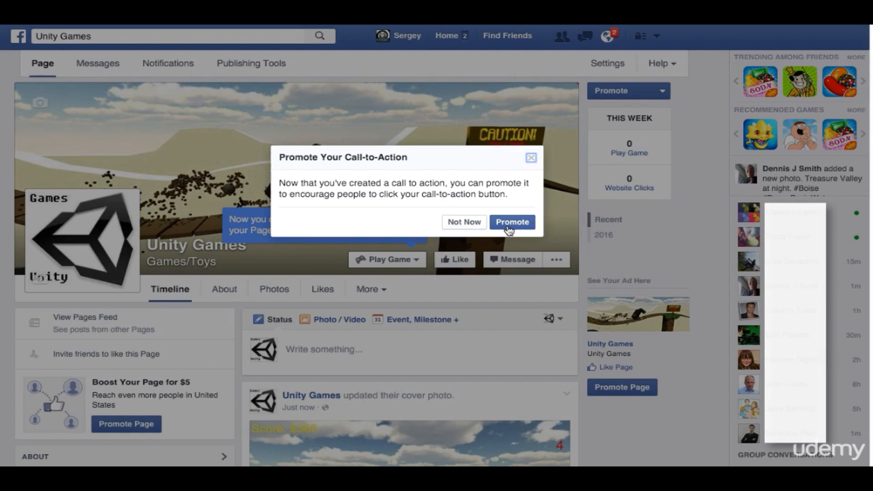
click(462, 223)
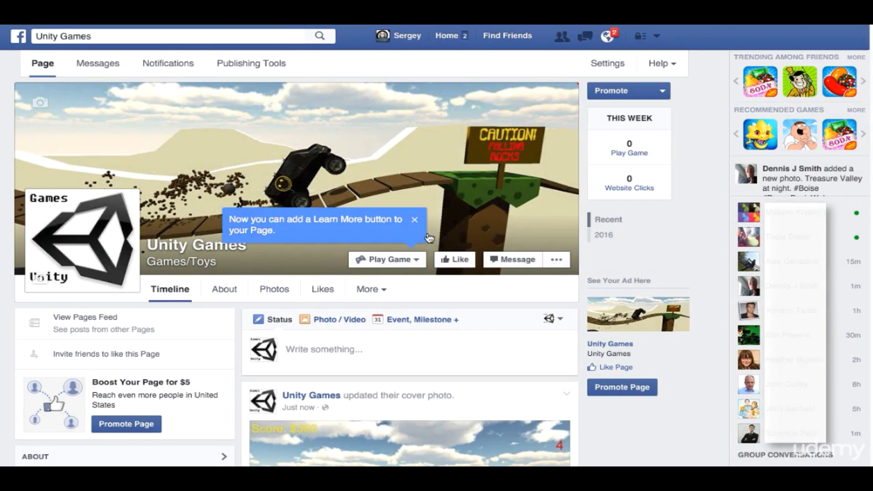
click(414, 220)
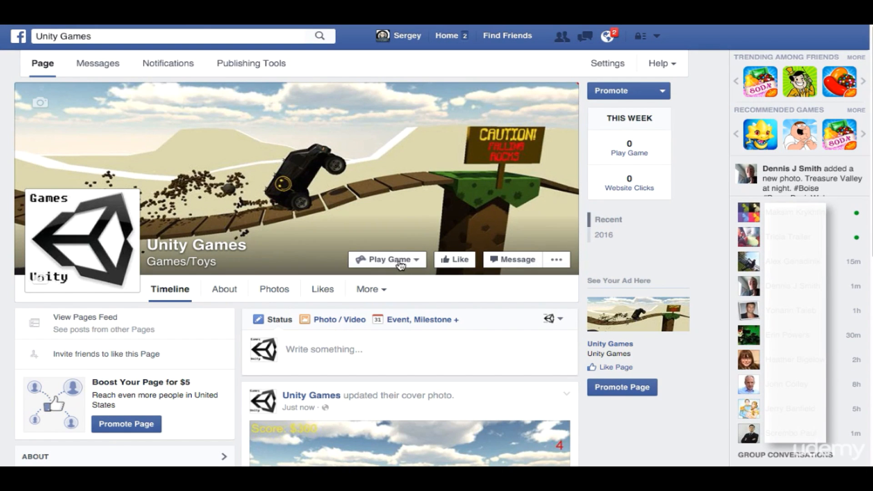
click(389, 350)
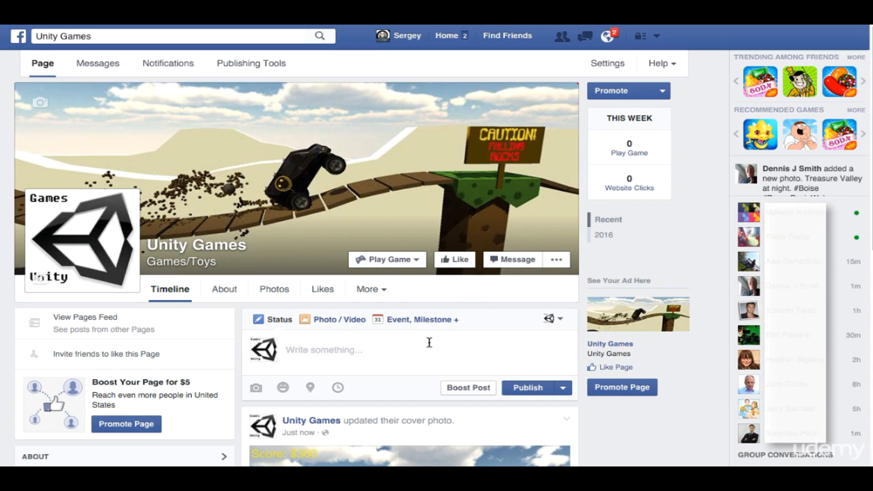
text(Get this U)
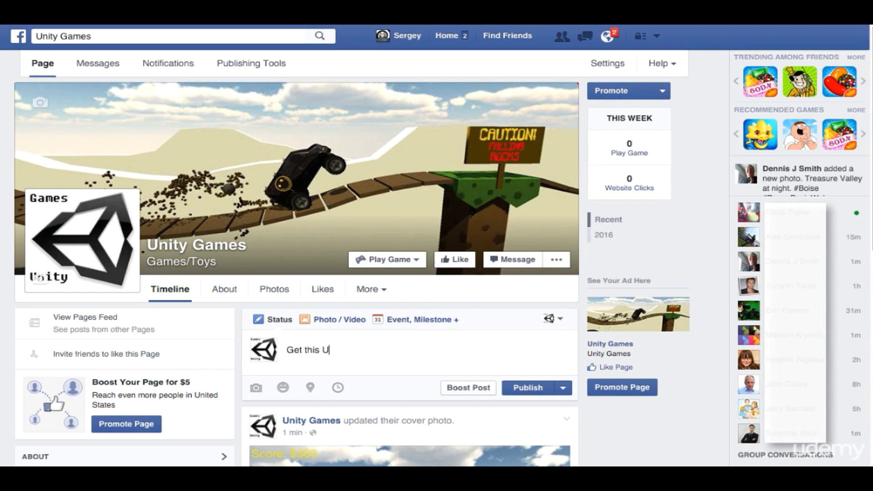
text(nity game for only $49 for limited time on my website)
key(Return)
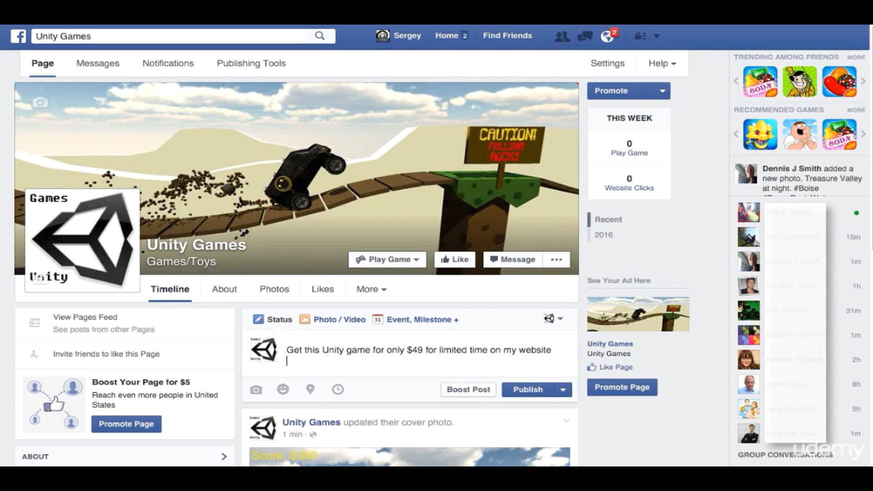
text(www.)
click(538, 390)
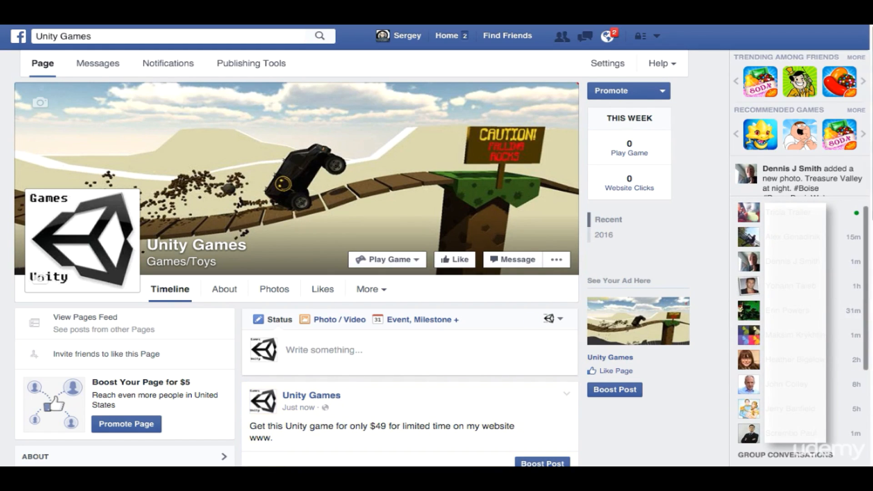
- Pin the new $49 Unity game post to the top of the page's timeline
scroll(369, 213, down, 5)
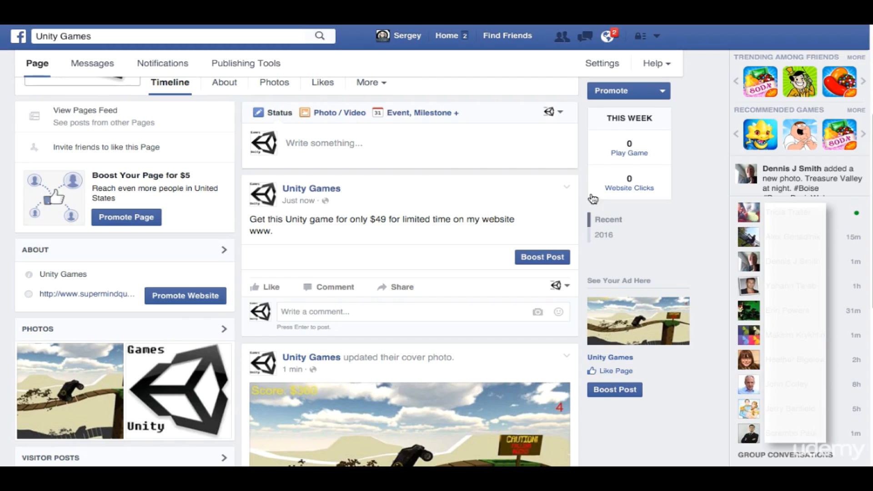
click(566, 189)
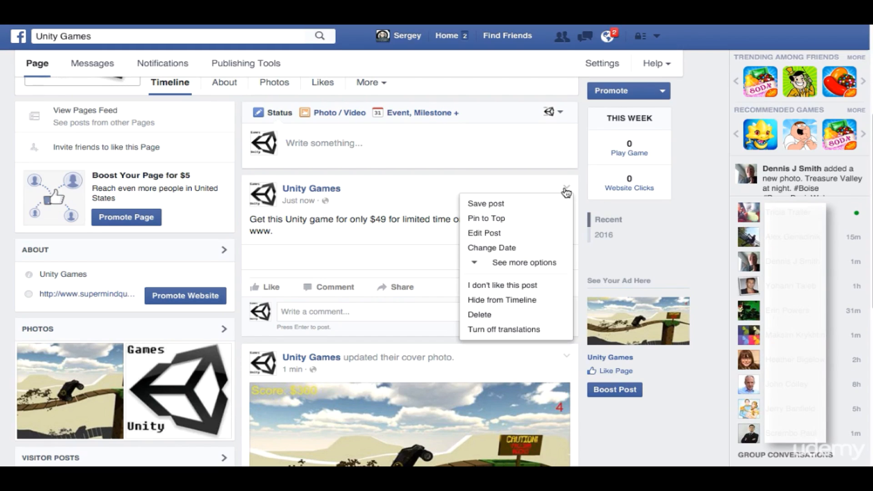
click(487, 220)
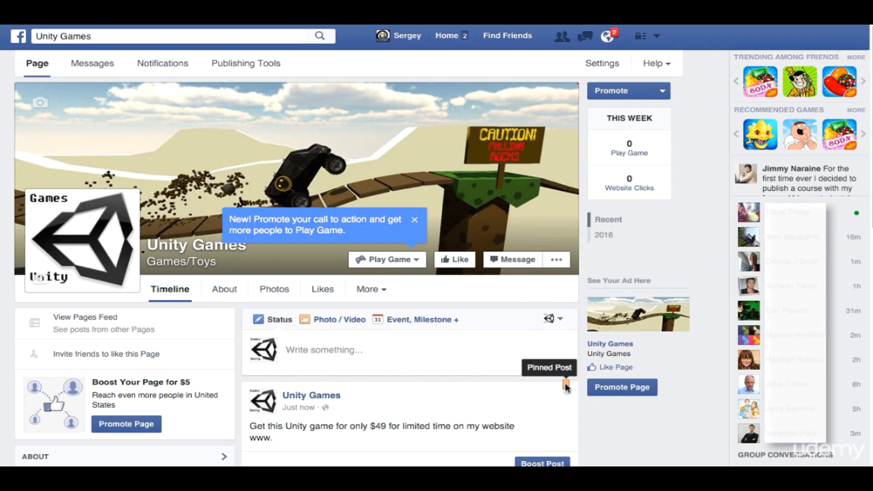
- Edit the pinned $49 post to add the Games Unity logo image from the Desktop, and save it
scroll(864, 136, down, 1)
scroll(865, 150, down, 3)
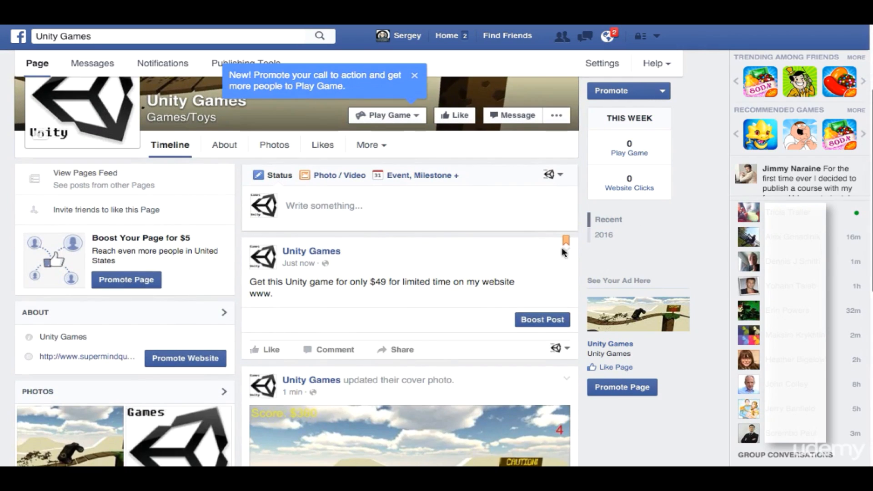
click(566, 249)
click(509, 296)
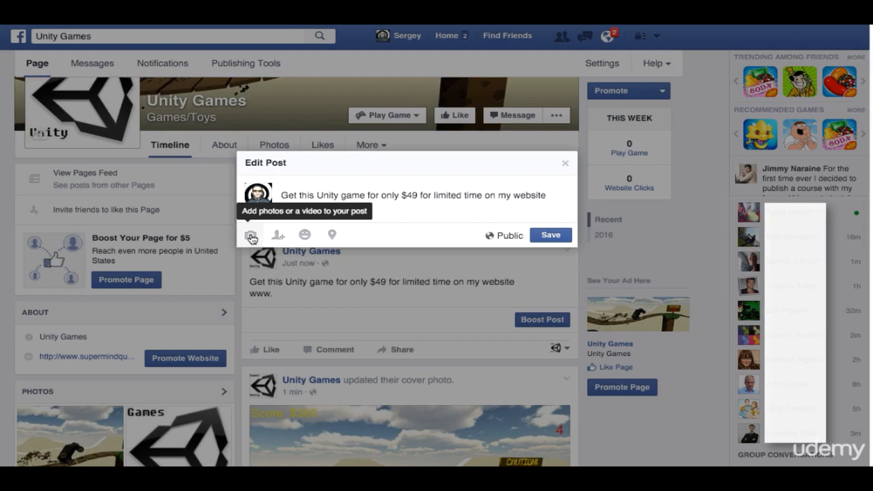
click(251, 236)
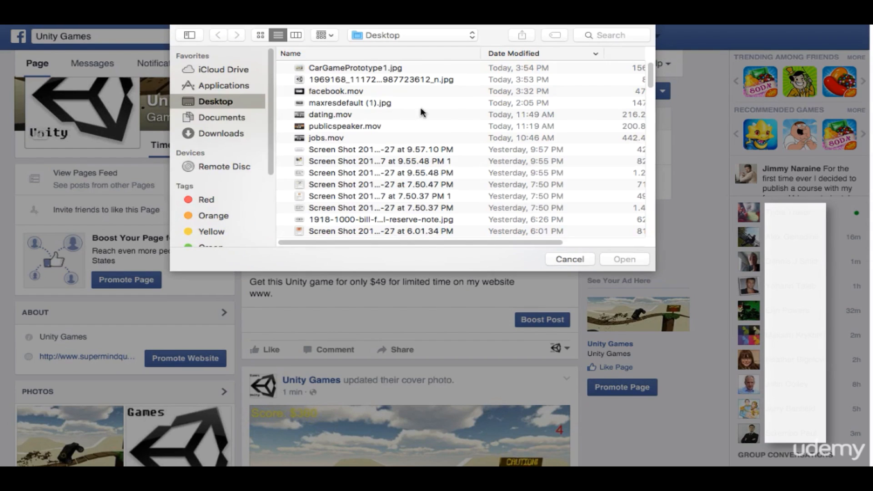
click(348, 80)
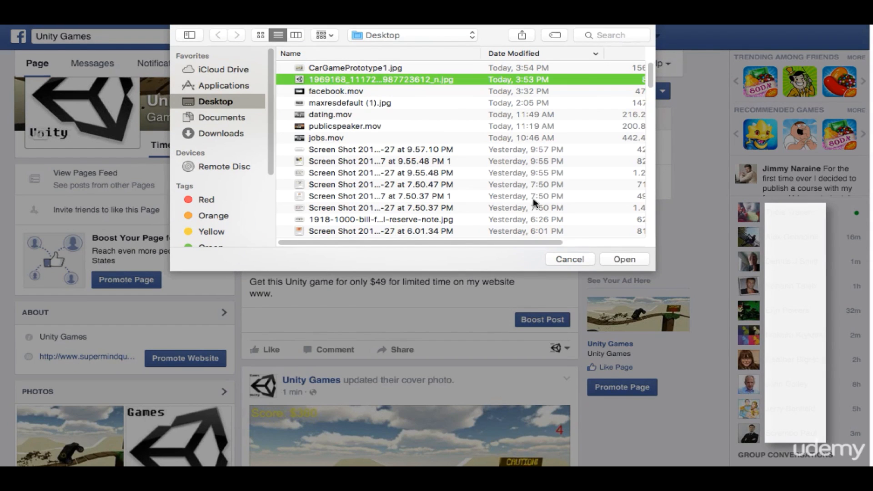
click(613, 258)
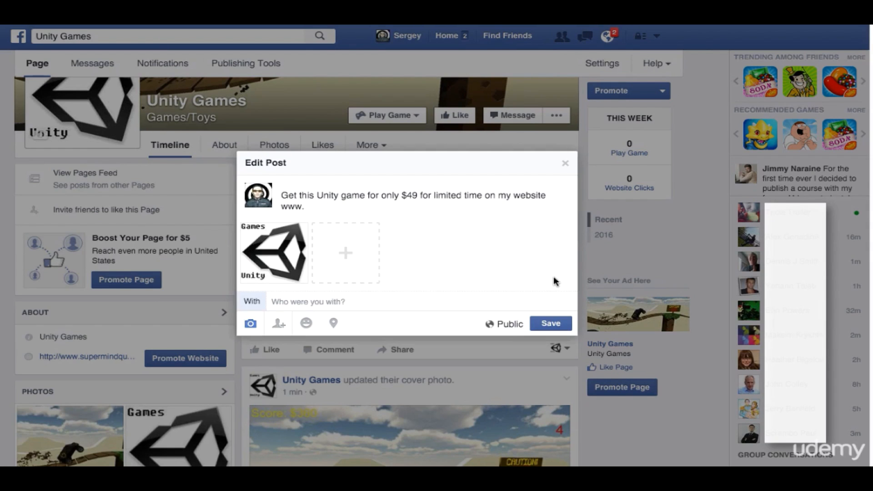
click(551, 325)
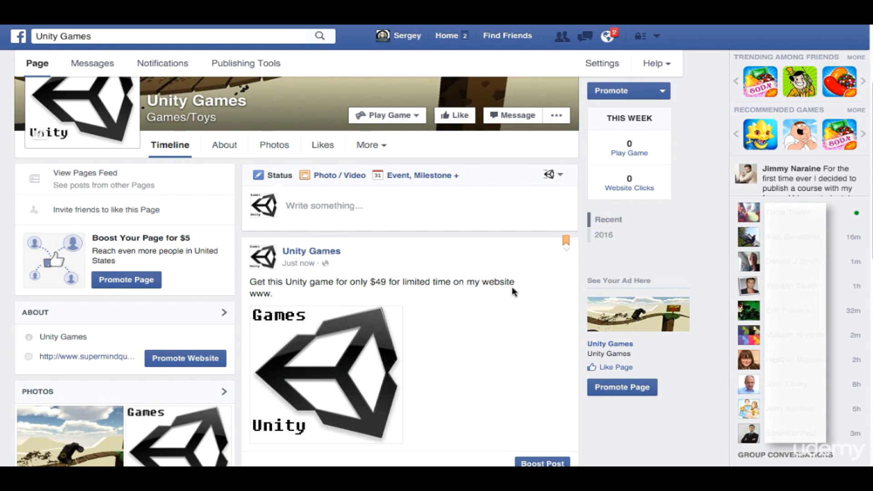
- Review the pinned post's text, and open the page's Likes section to check its total likes
drag(531, 290, 269, 279)
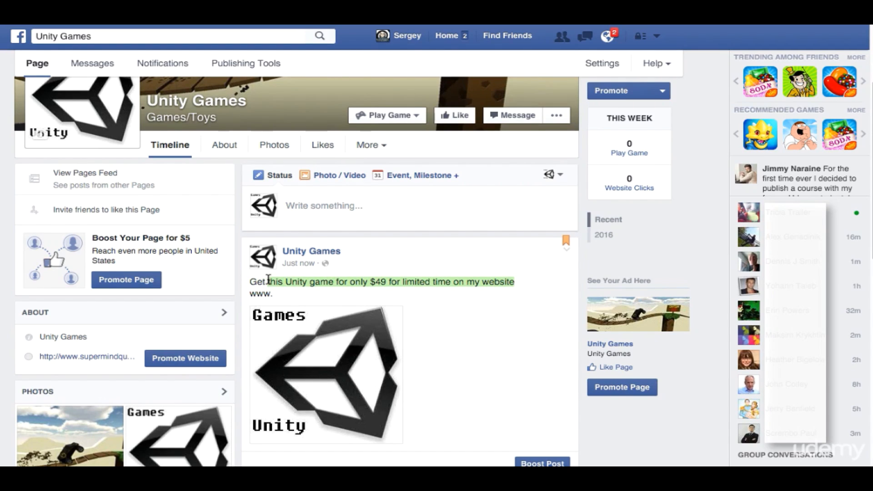
click(265, 280)
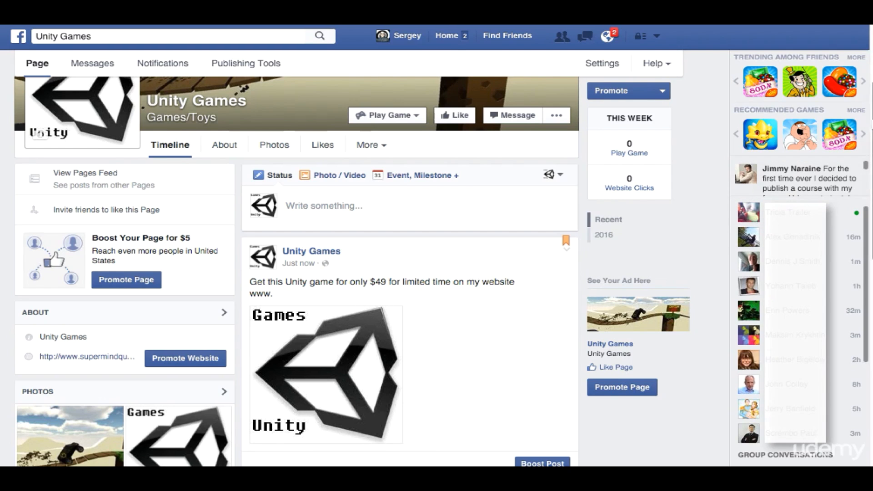
drag(872, 201, 872, 201)
drag(872, 119, 858, 53)
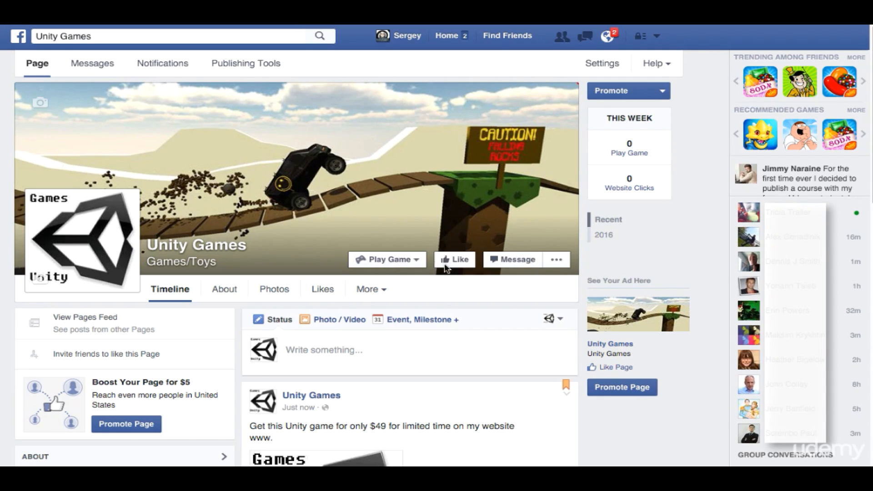
click(328, 293)
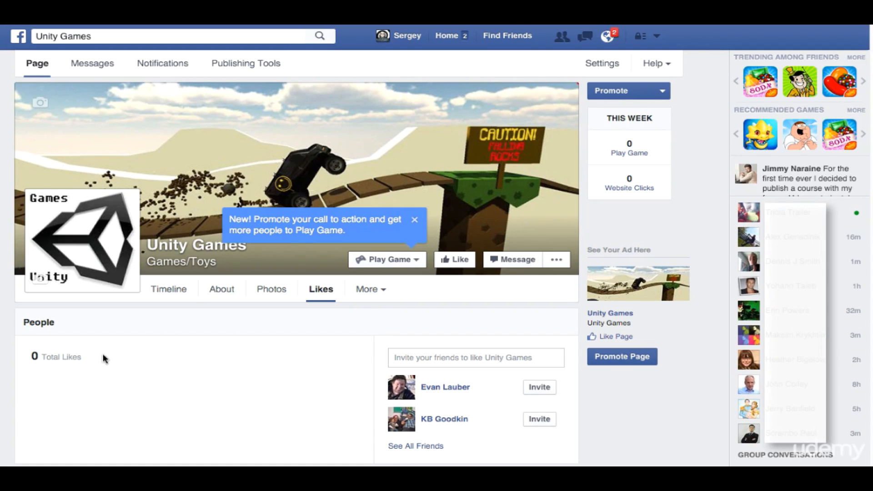
drag(102, 356, 27, 354)
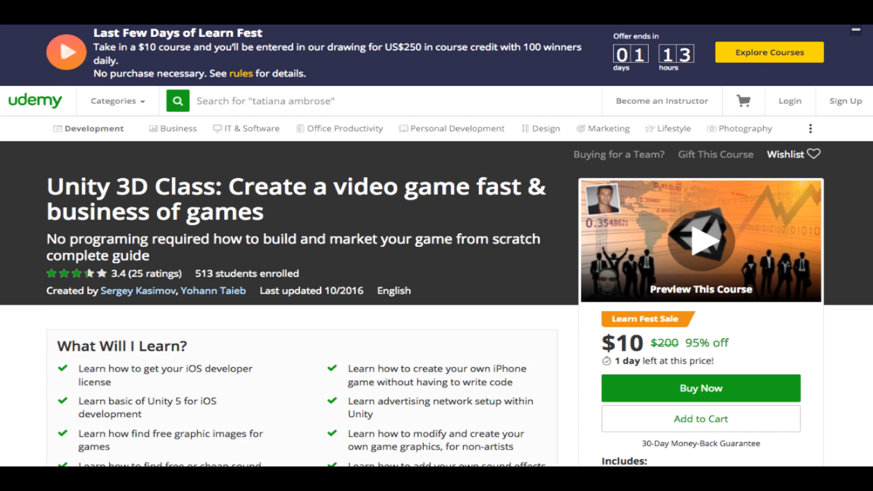
- On Udemy's Unity 3D Class course page, apply the coupon "youtube" and highlight the 30-Day Money-Back Guarantee line
scroll(437, 245, down, 2)
scroll(437, 246, up, 1)
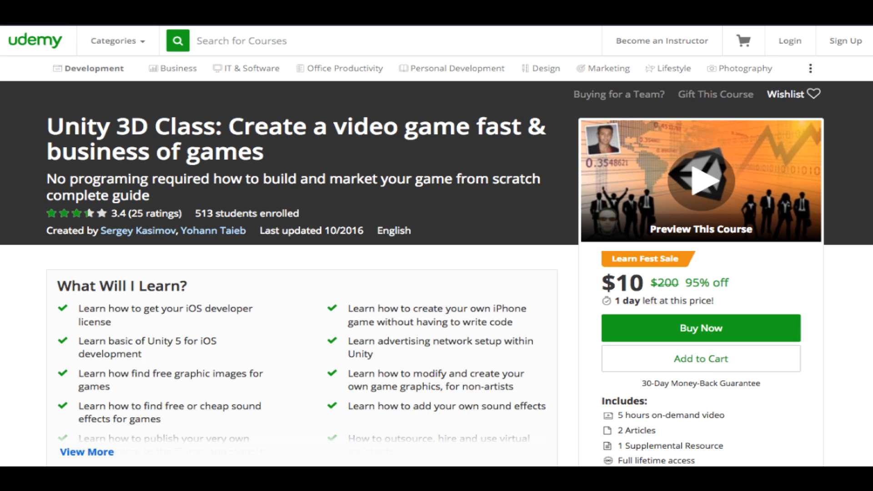
drag(682, 282, 655, 277)
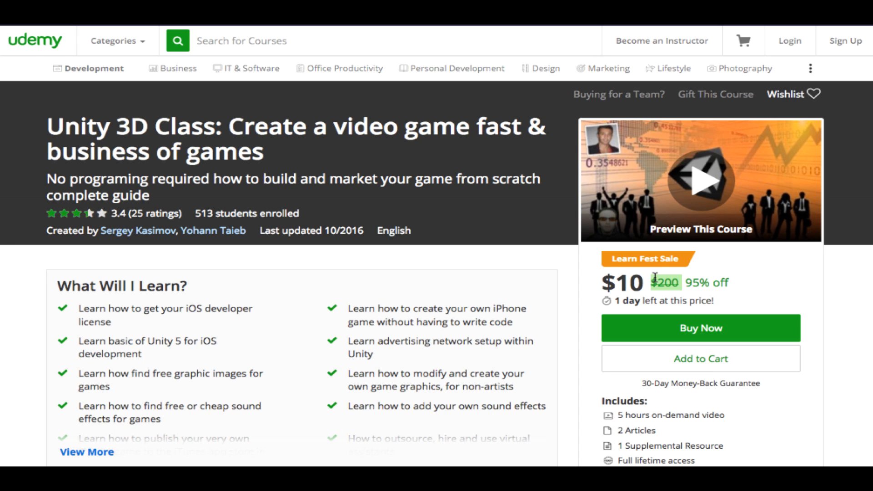
scroll(727, 241, down, 1)
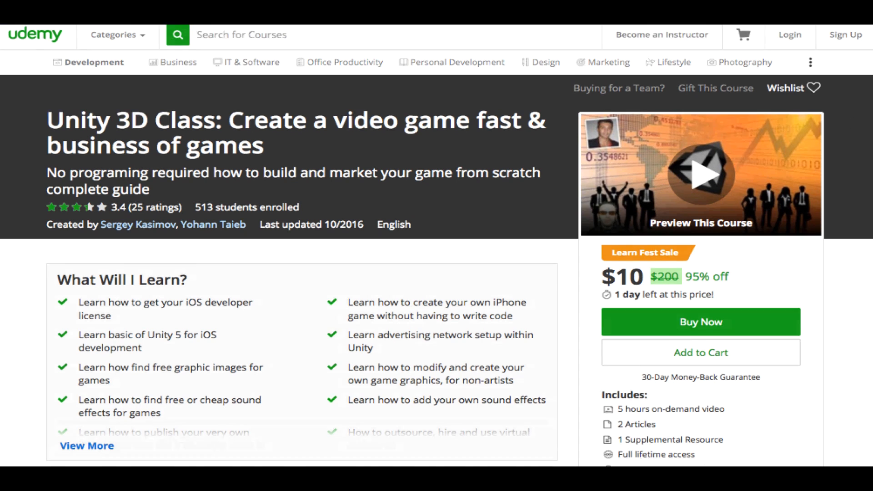
scroll(727, 242, down, 3)
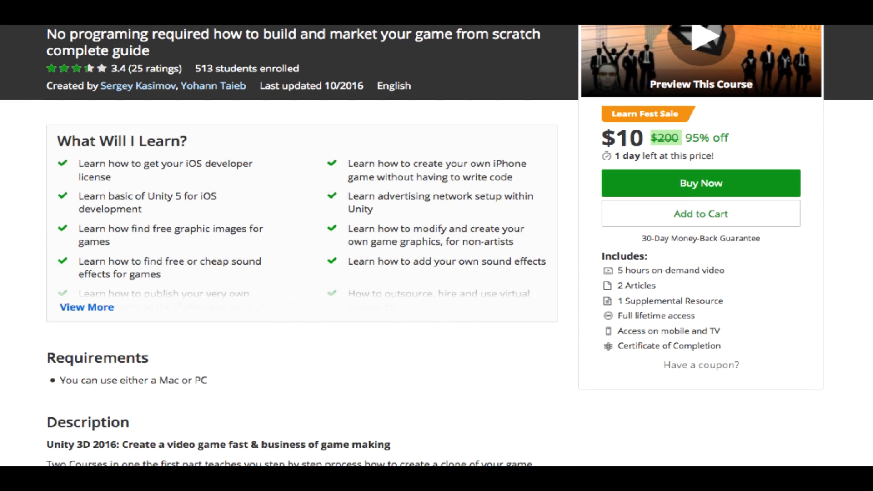
click(702, 367)
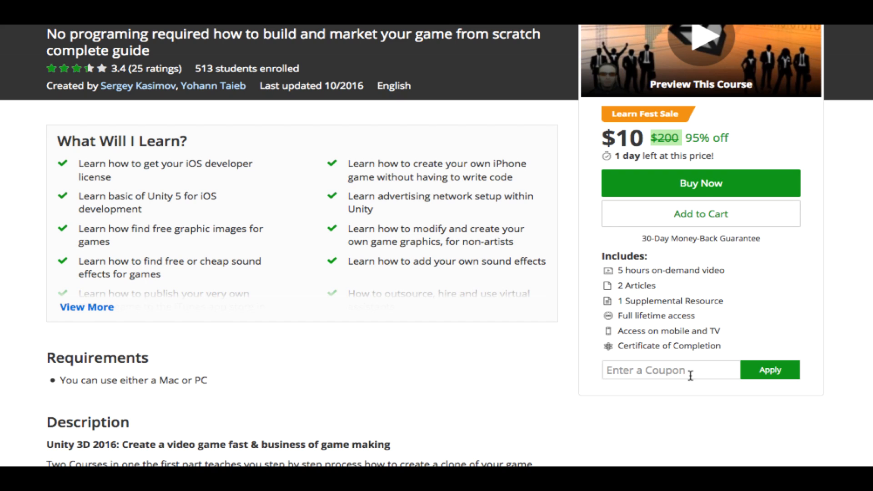
click(687, 372)
text(youtube)
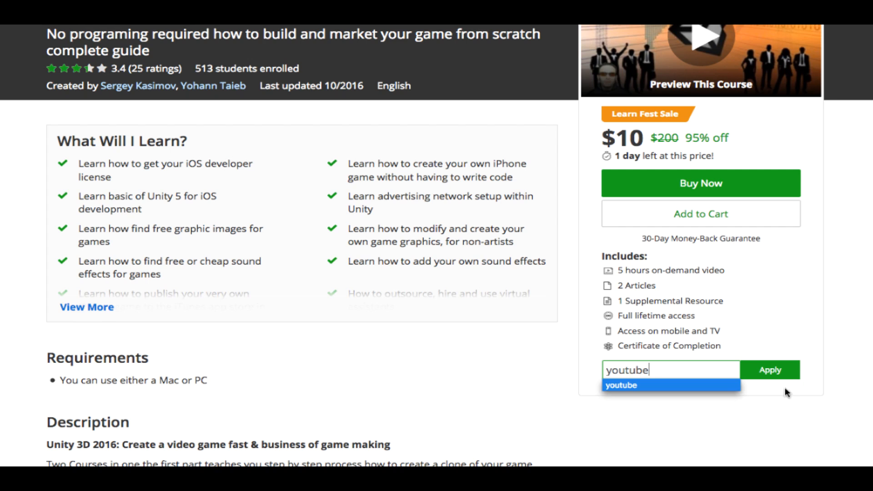
click(774, 372)
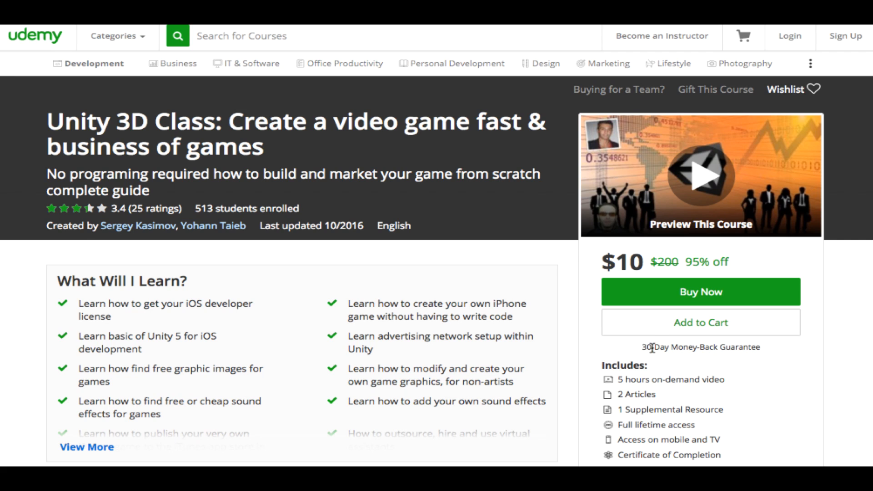
triple_click(772, 348)
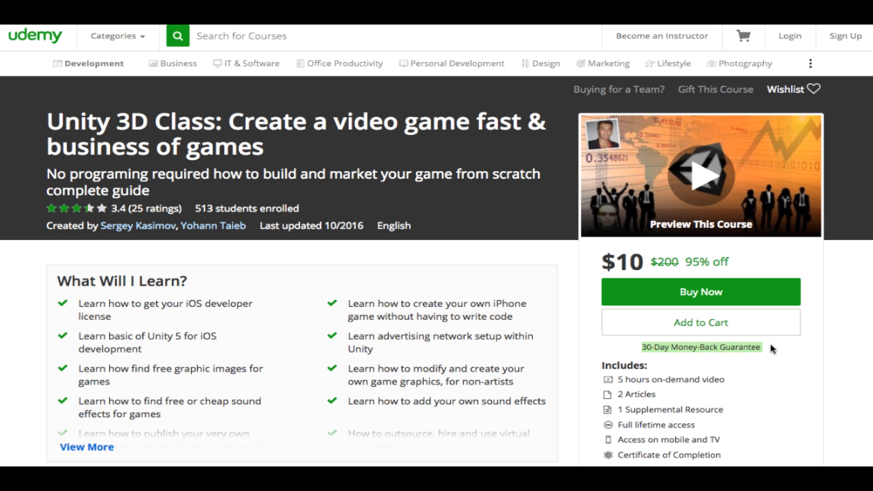